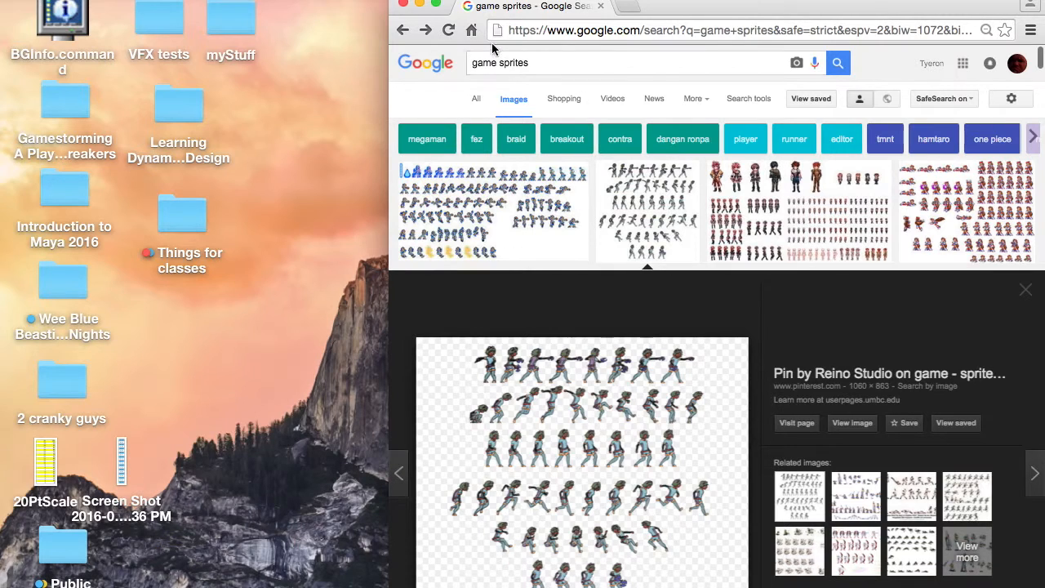
Step: Search Google Images for "Sprite sheets" in place of the game sprites query
drag(690, 6, 569, 6)
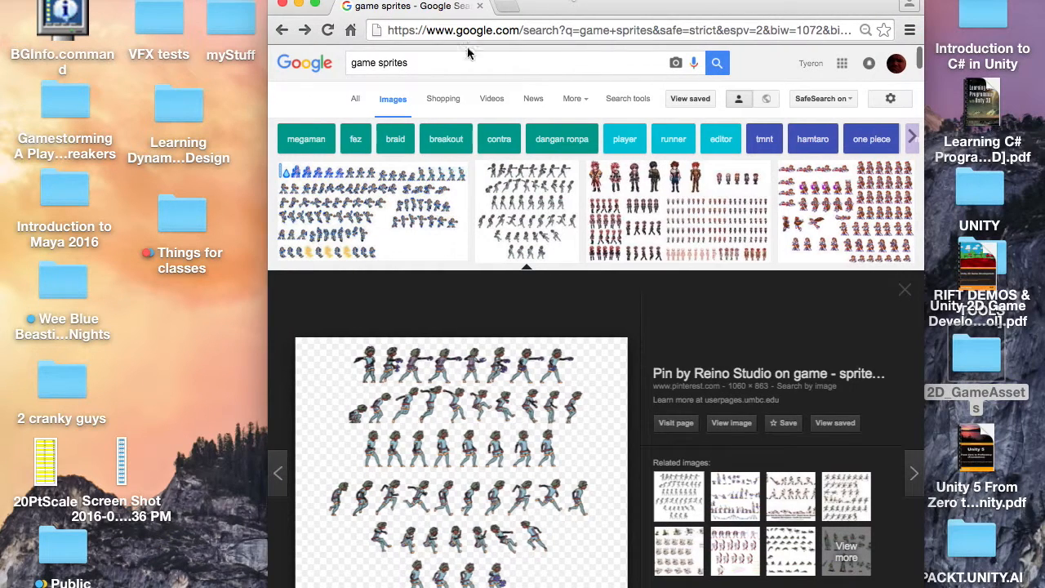
triple_click(419, 63)
text(SPrite)
key(BackSpace)
key(BackSpace)
key(BackSpace)
key(BackSpace)
key(BackSpace)
text(prite sheets)
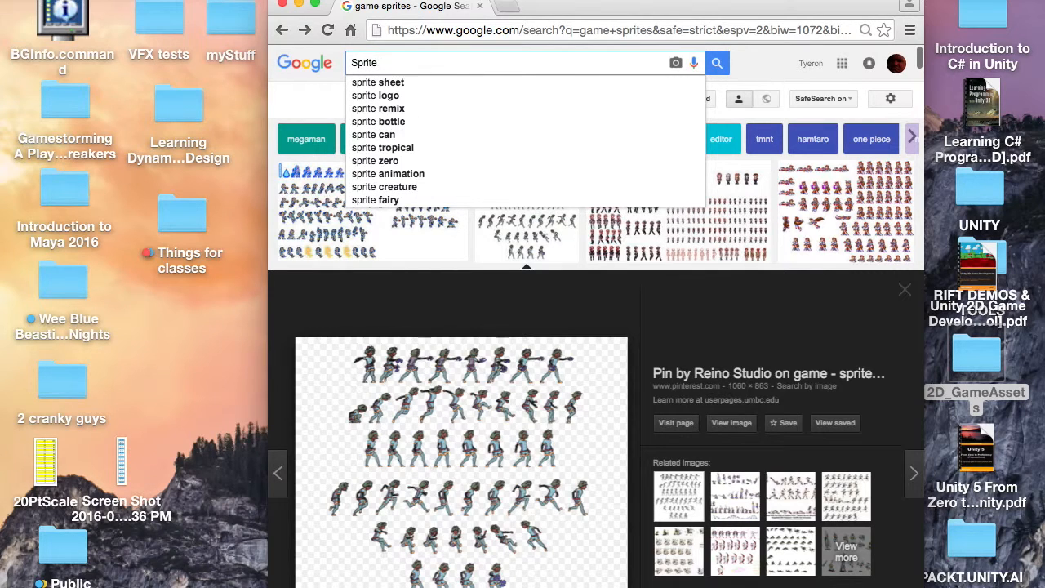
key(Return)
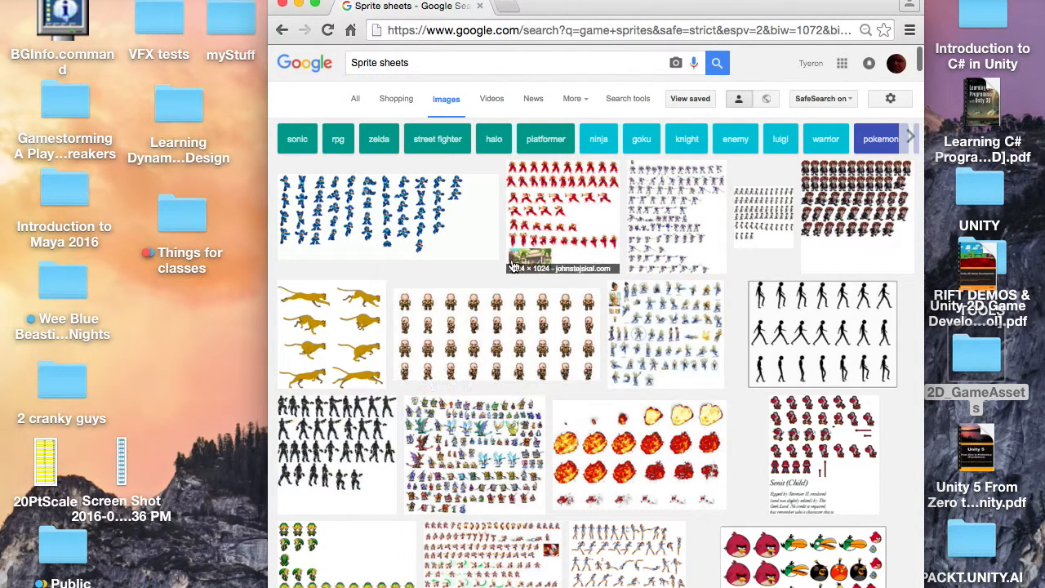
Step: Save the first result's blue Mega Man sheet at full size to the Desktop as PNG file megaman7 and close the image
click(353, 210)
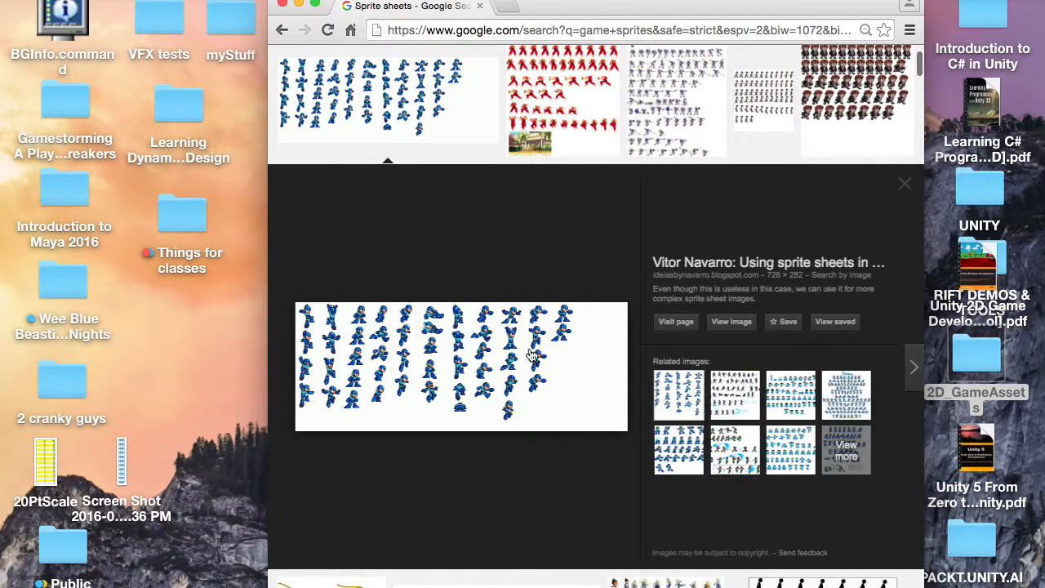
click(732, 322)
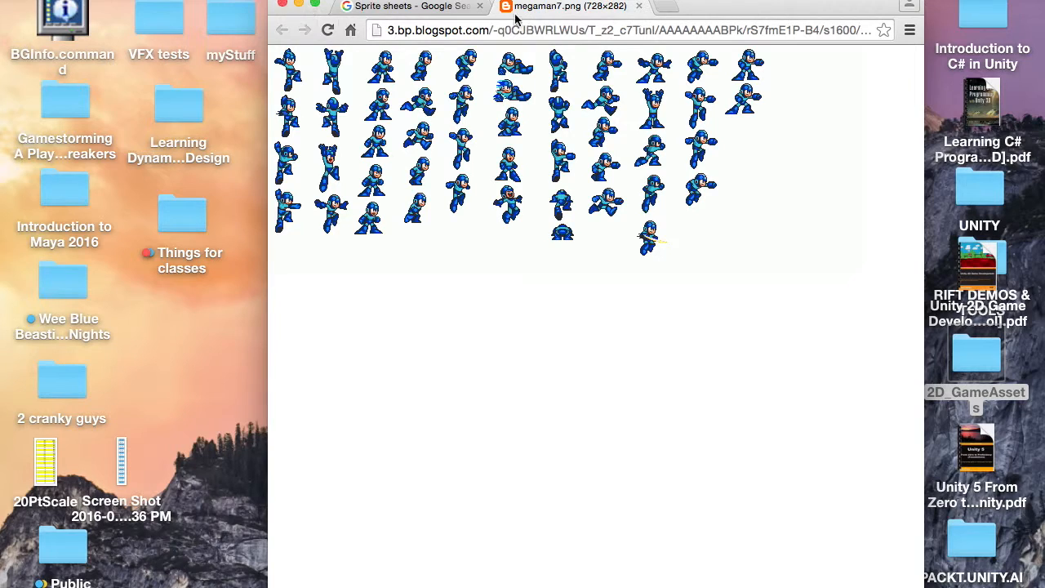
right_click(467, 214)
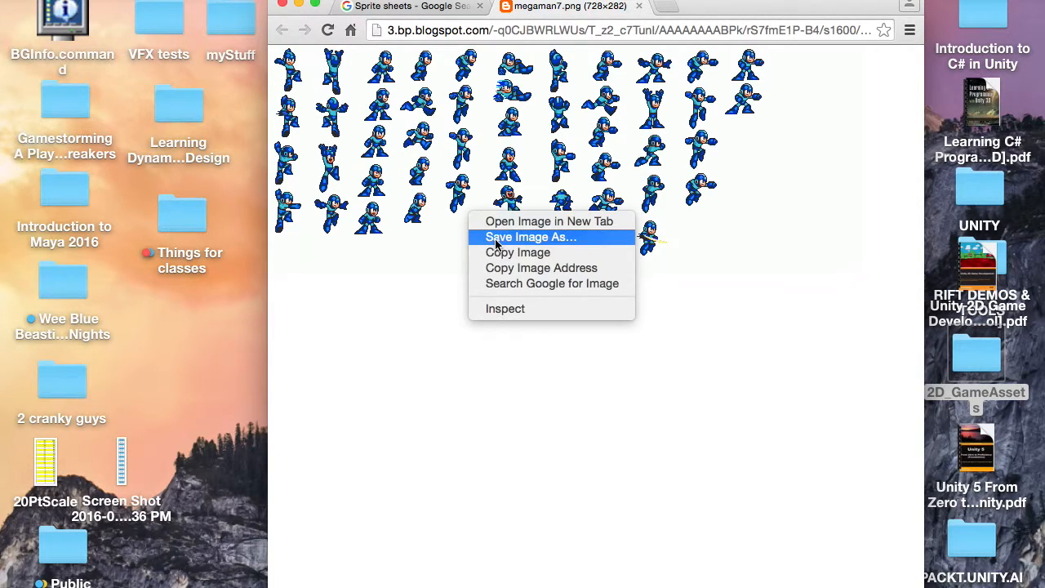
click(496, 237)
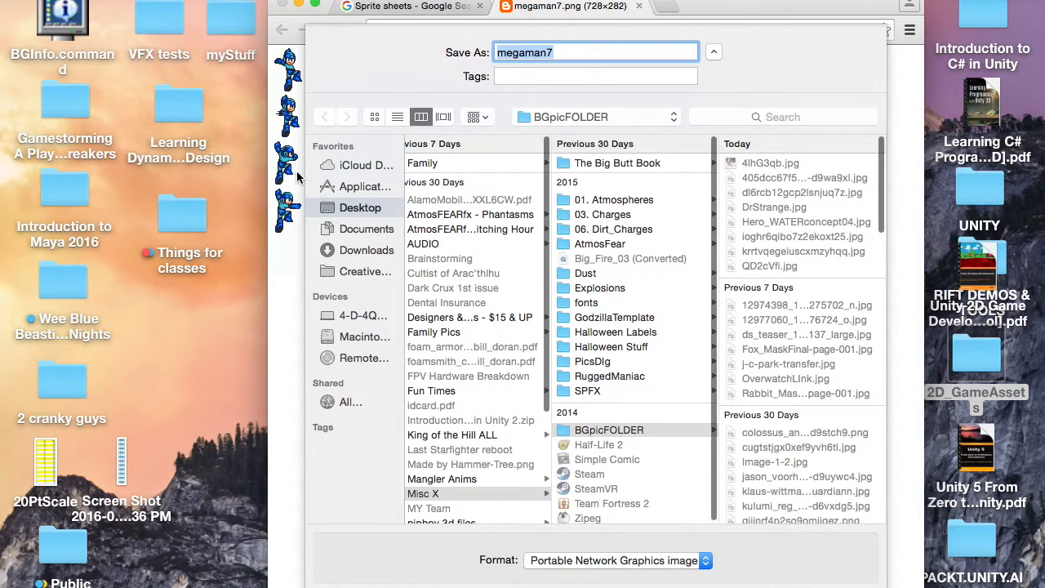
click(360, 209)
key(Return)
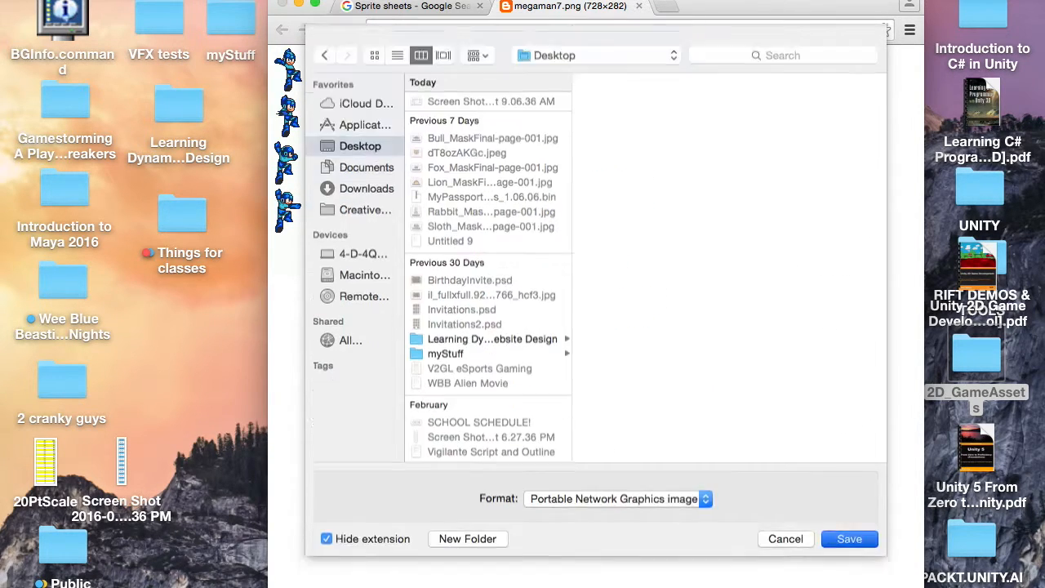
click(639, 5)
Step: Extend the image search to "Sprite sheets tansparent"
scroll(554, 325, up, 2)
scroll(554, 325, down, 3)
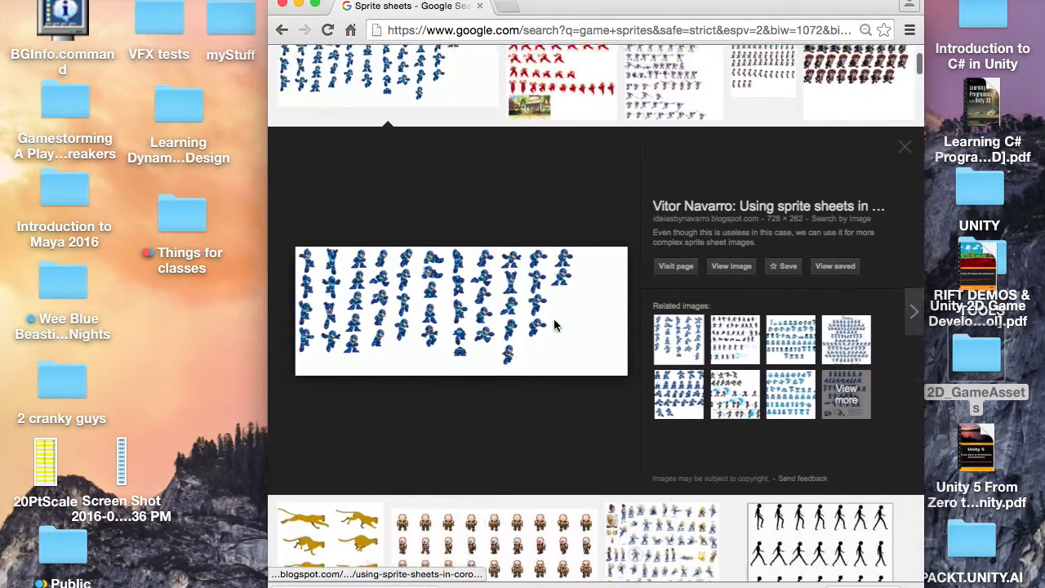
scroll(554, 325, down, 10)
scroll(555, 325, up, 15)
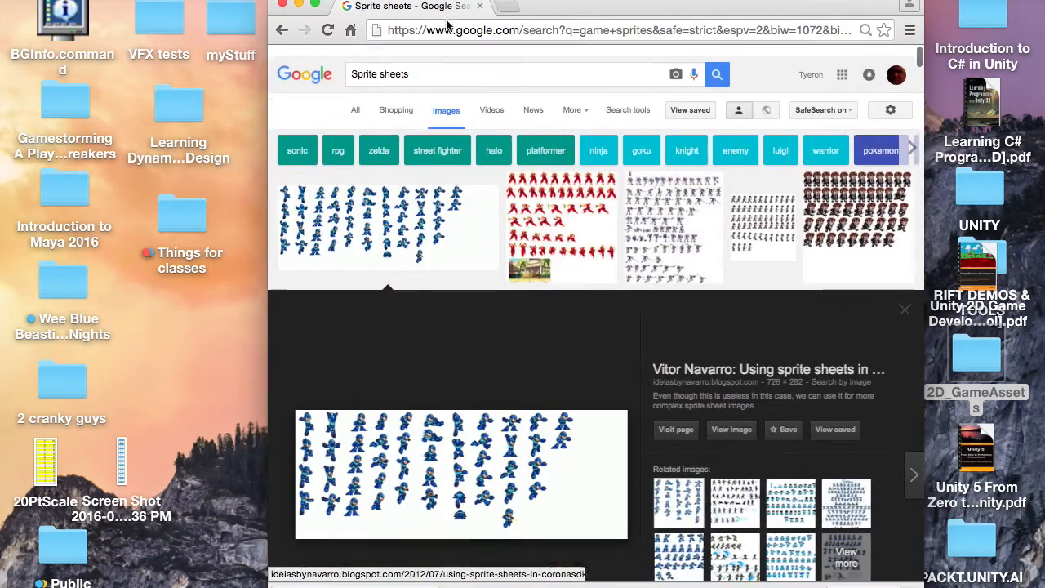
click(424, 70)
text(tanspa)
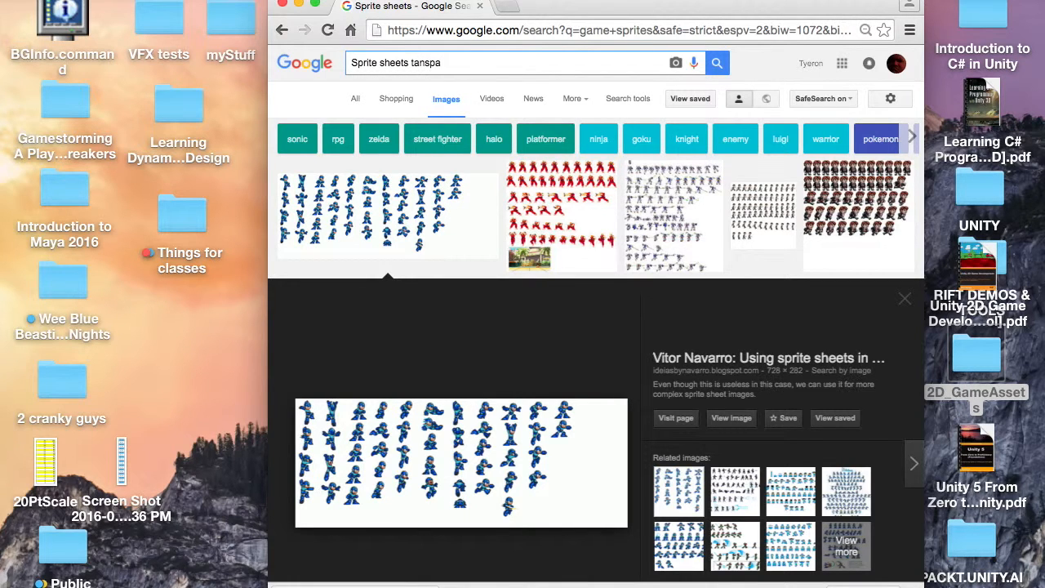
text(rent)
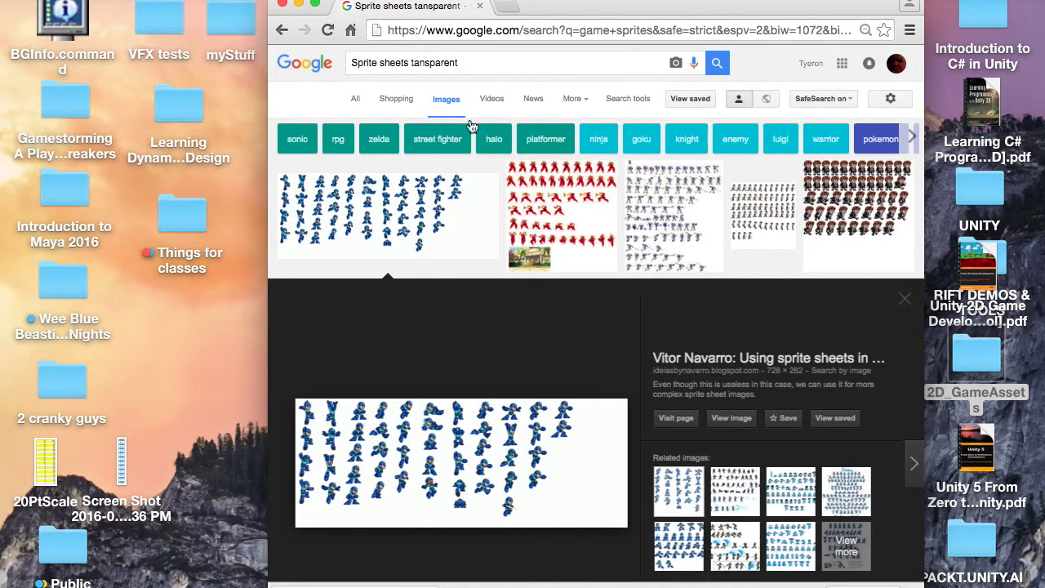
key(Return)
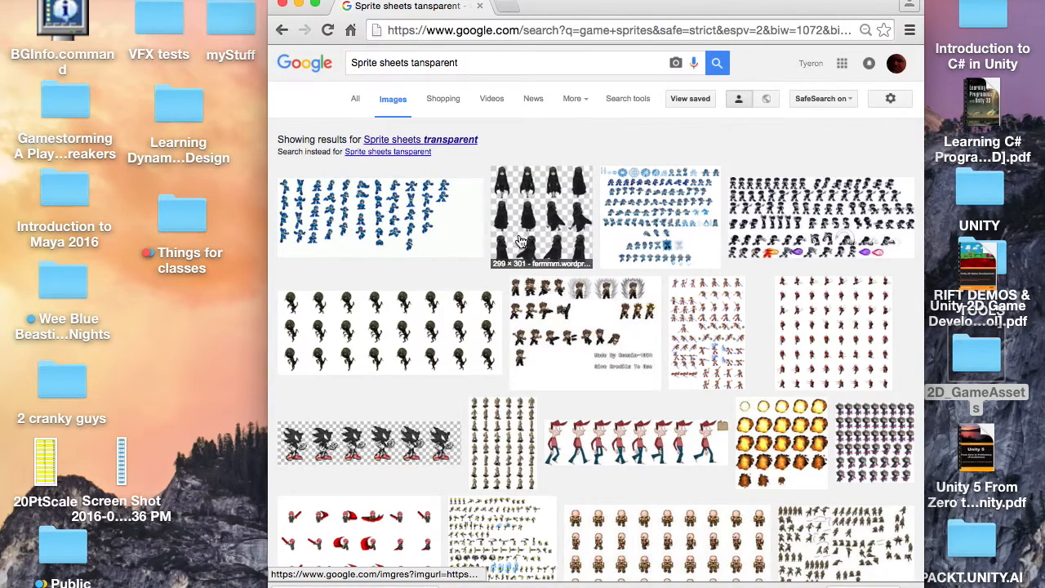
Step: Browse the transparent sprite sheet results and try to view the Omegaman sheet at full size
scroll(526, 255, down, 10)
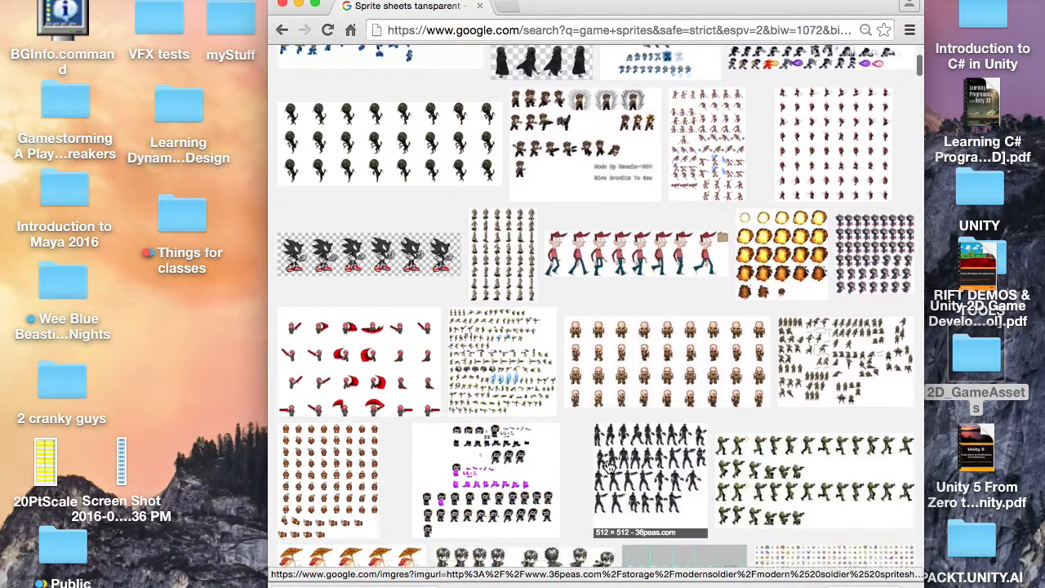
scroll(608, 467, down, 3)
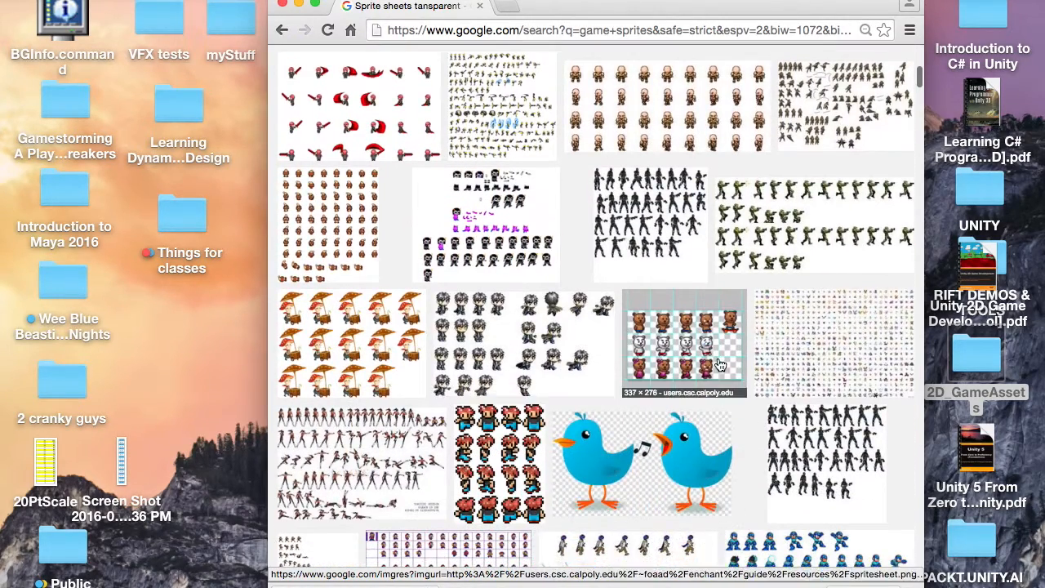
scroll(767, 359, down, 10)
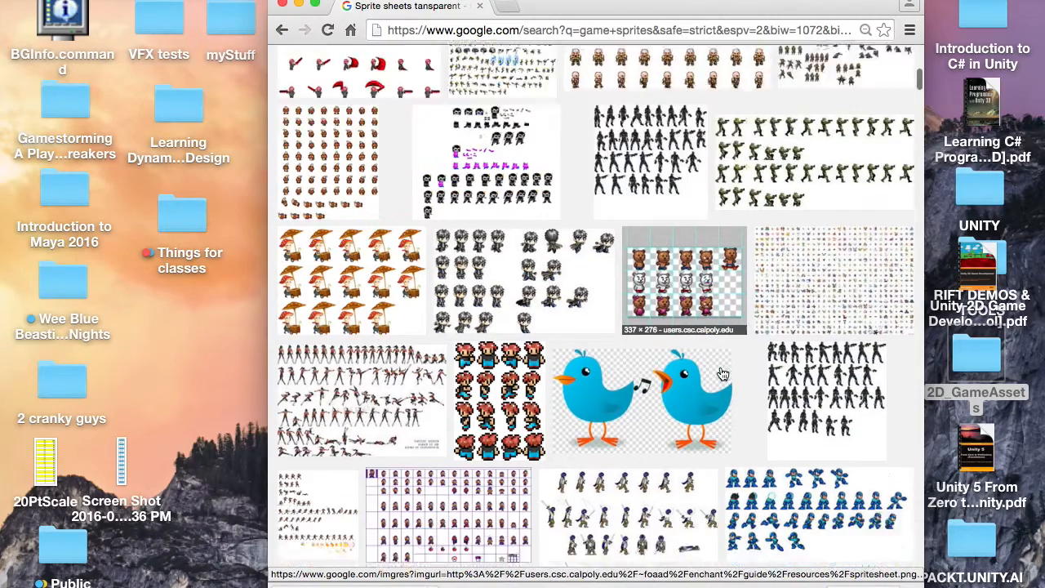
scroll(720, 366, up, 15)
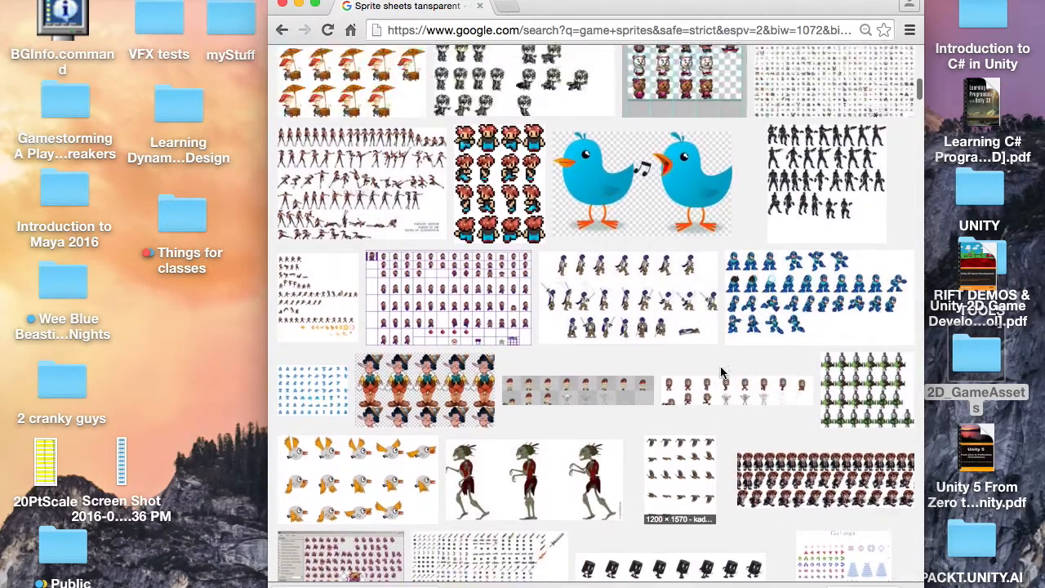
click(377, 205)
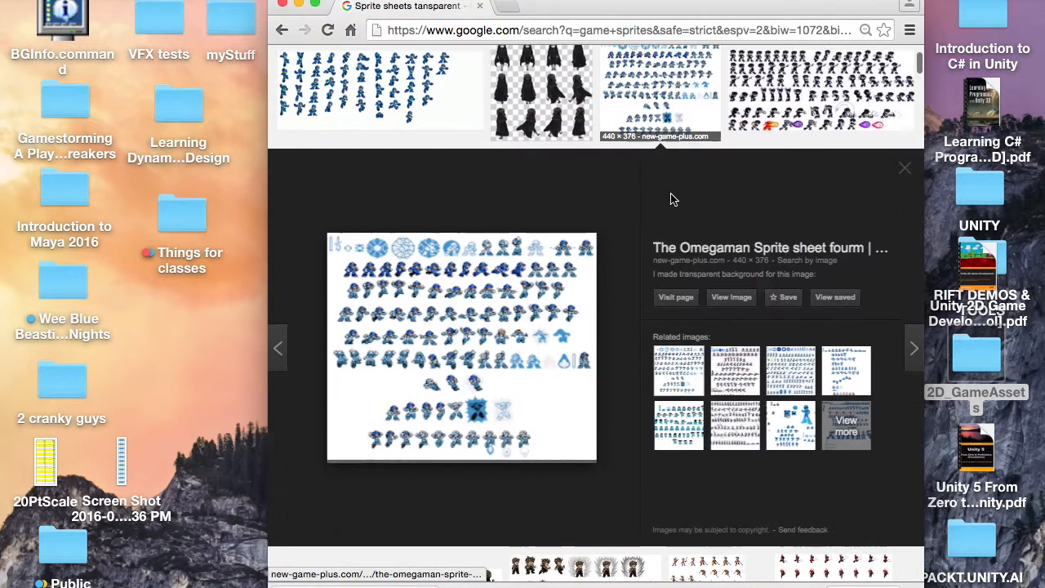
click(731, 298)
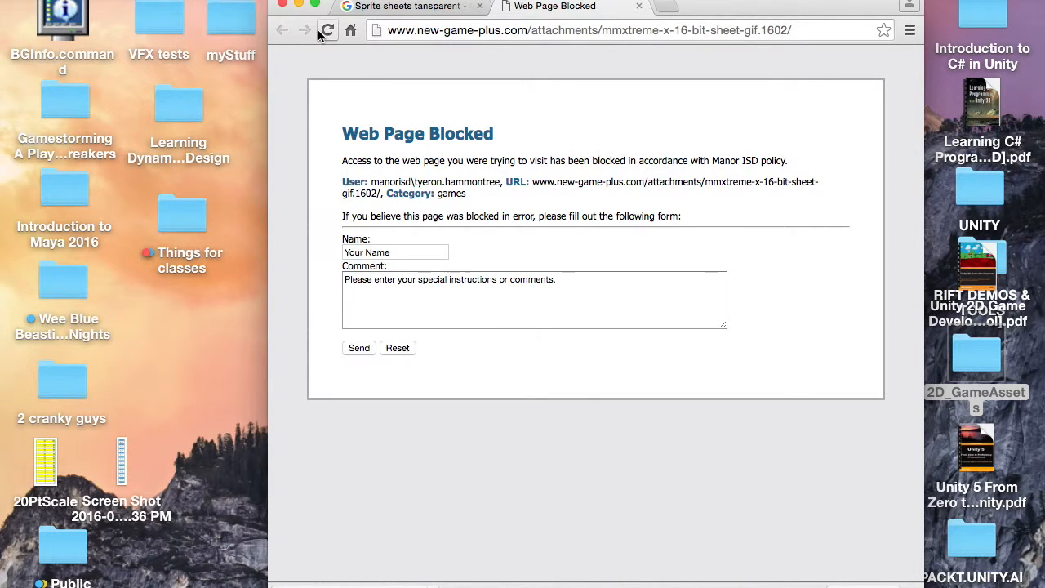
click(640, 6)
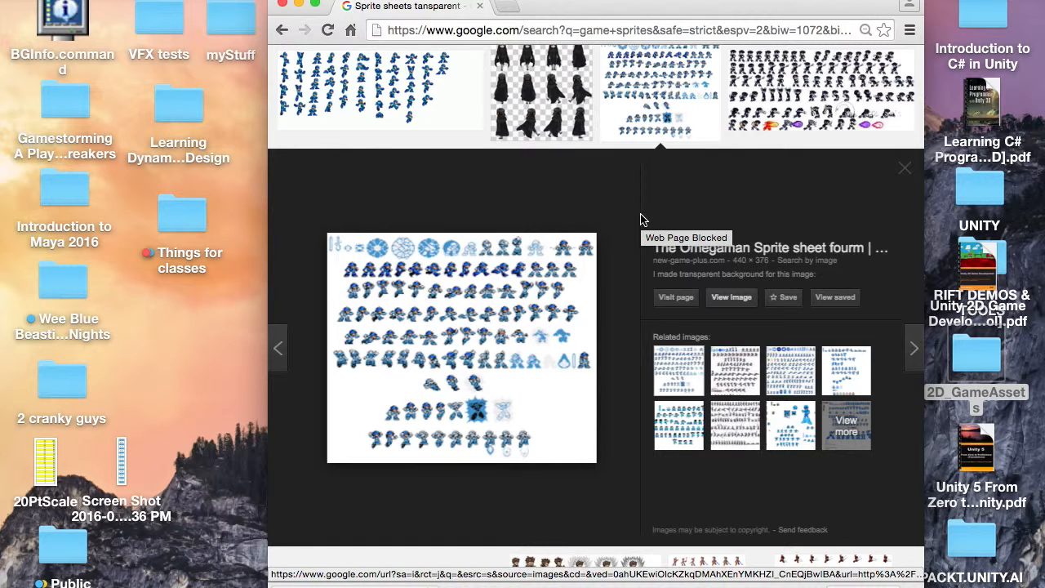
Step: View the NegaScott sprite sheet from DeviantArt at full size and enlarge it
scroll(630, 265, up, 3)
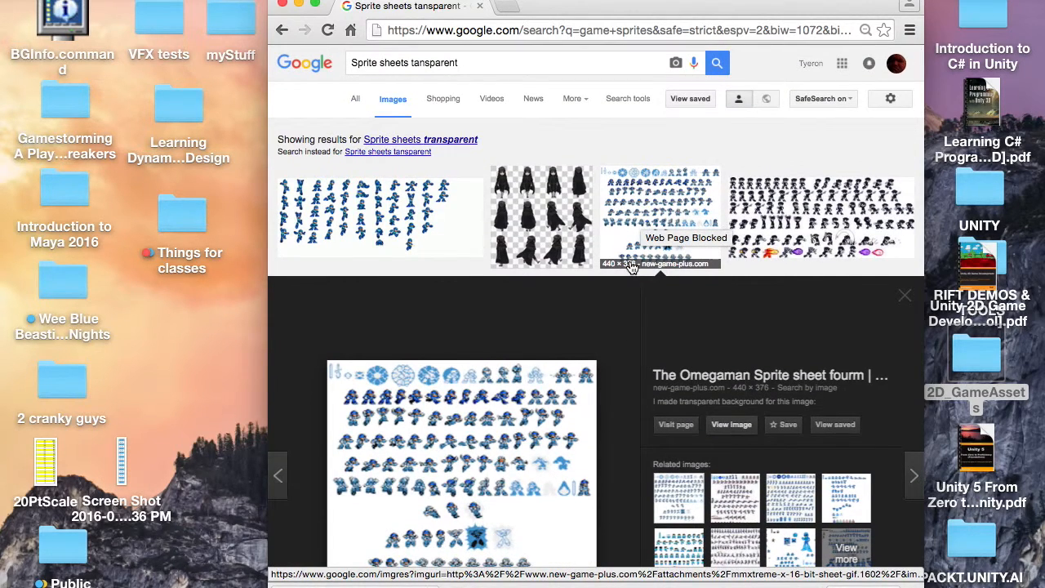
click(758, 254)
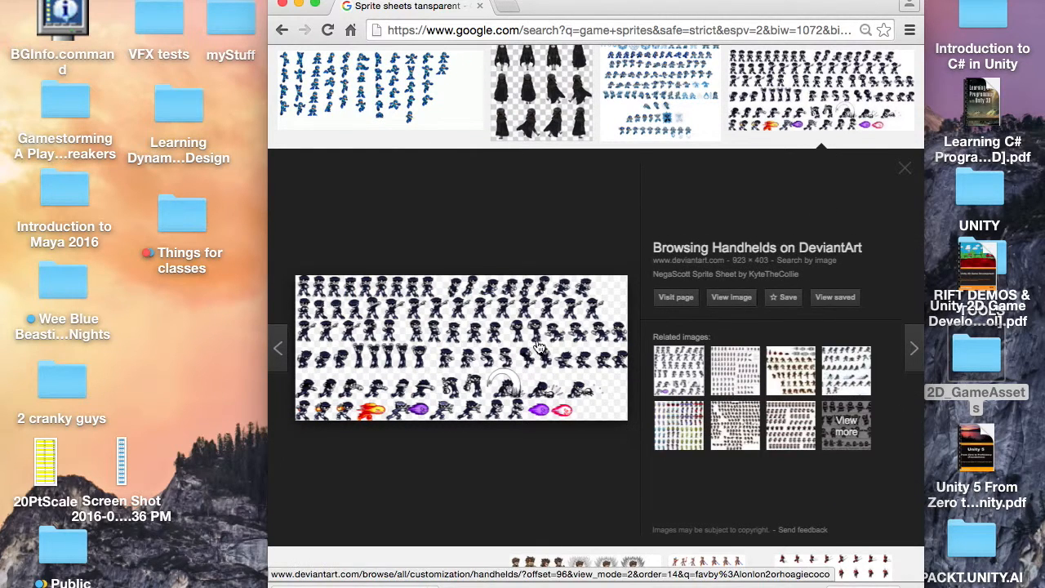
click(732, 299)
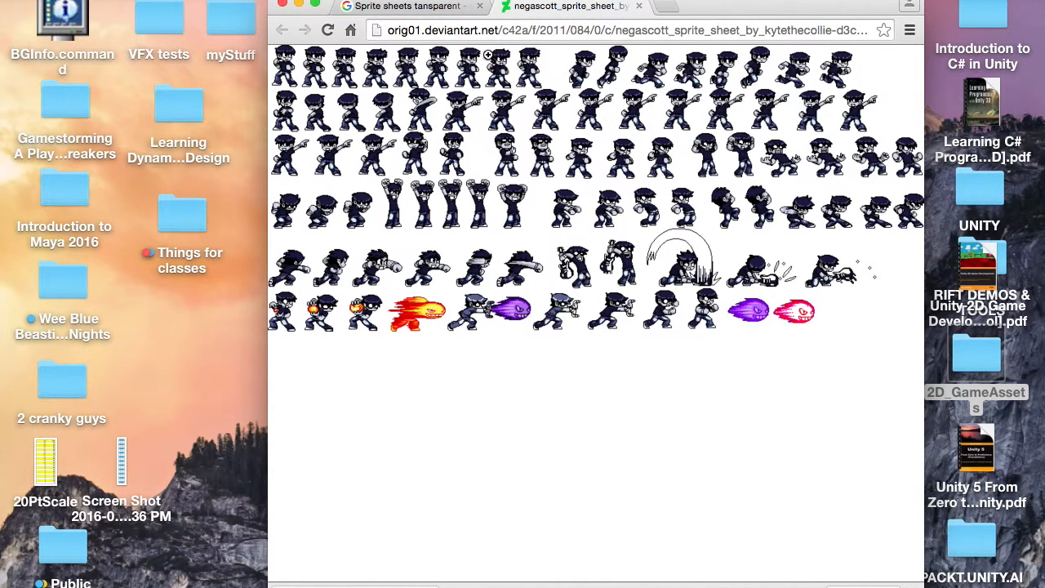
click(441, 58)
Step: Examine the character poses and movement frames across the full width of the NegaScott sheet, and close the image
scroll(572, 53, right, 3)
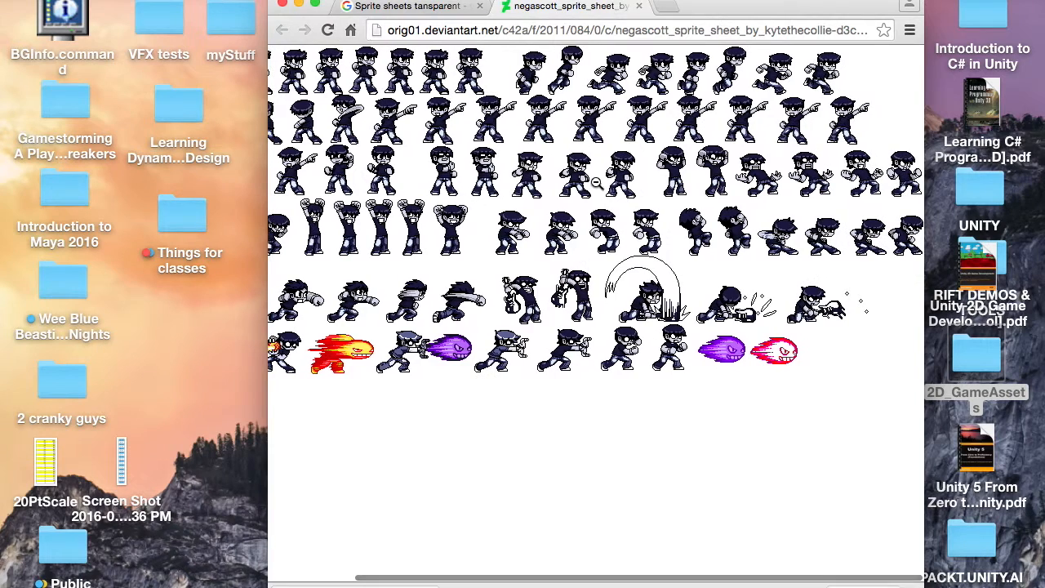
scroll(576, 188, left, 5)
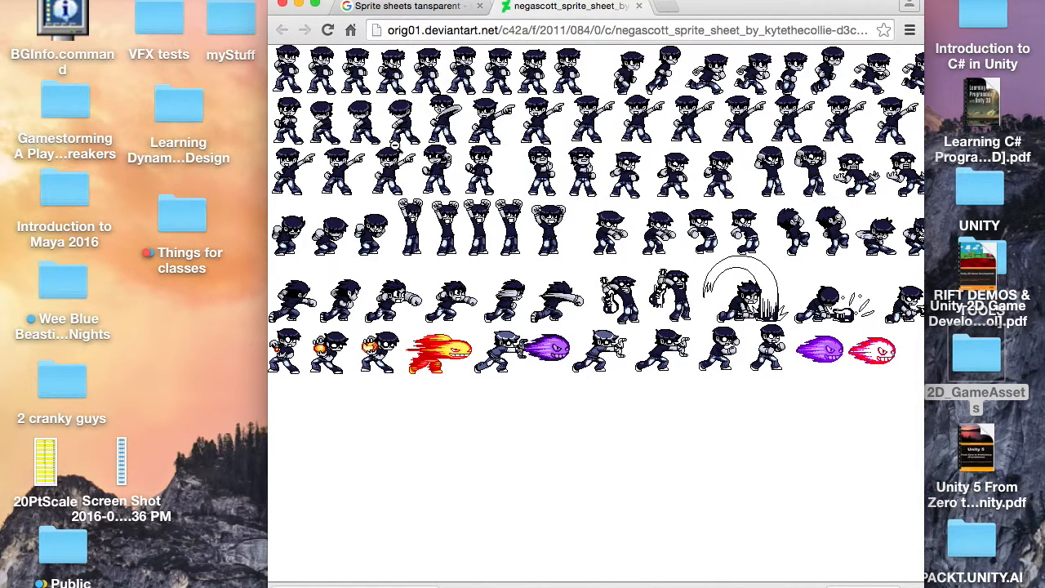
scroll(602, 123, right, 5)
scroll(603, 122, left, 5)
scroll(558, 181, right, 3)
scroll(841, 181, right, 2)
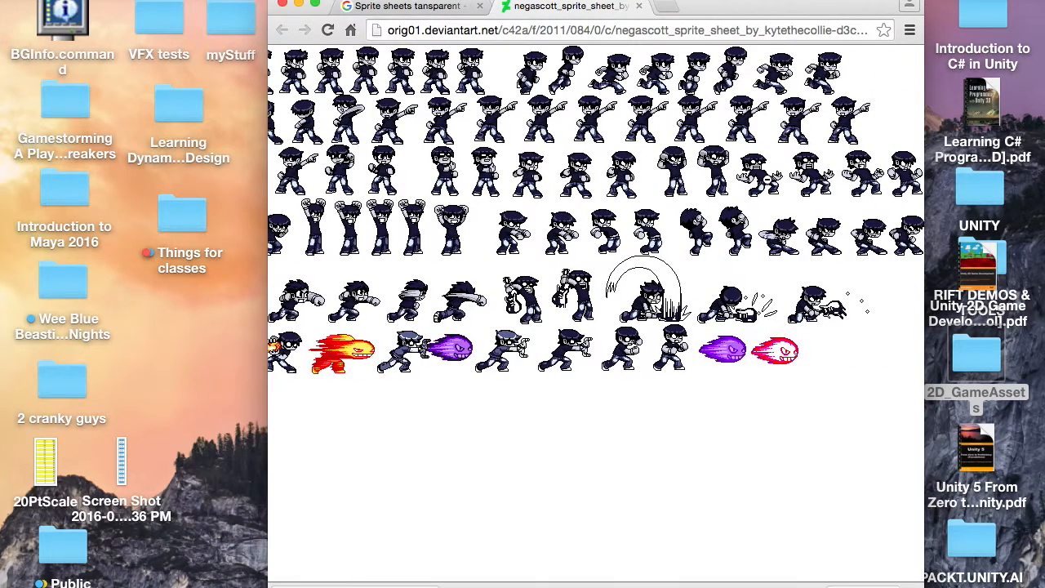
scroll(841, 181, left, 4)
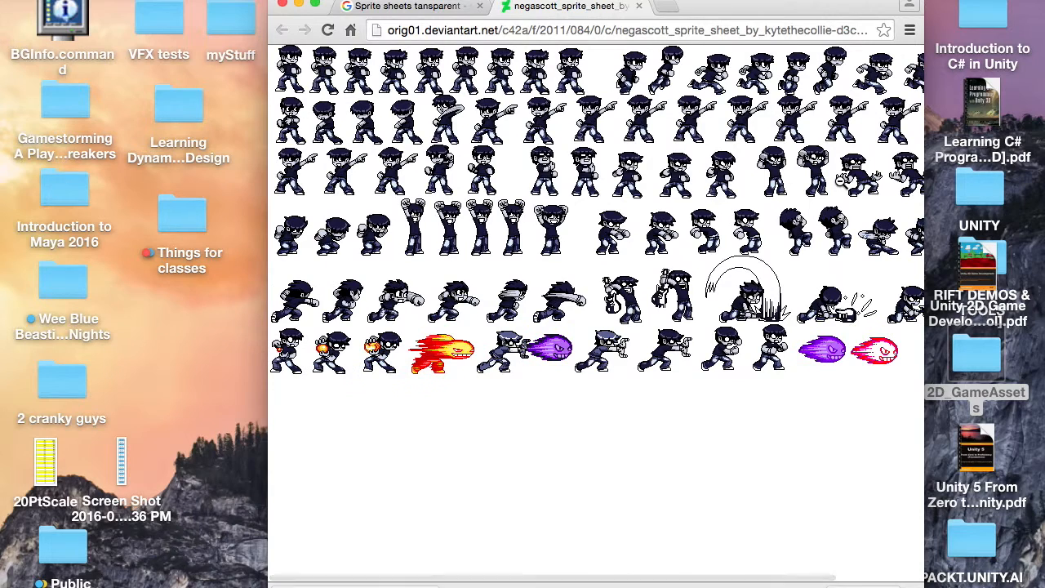
scroll(726, 310, right, 3)
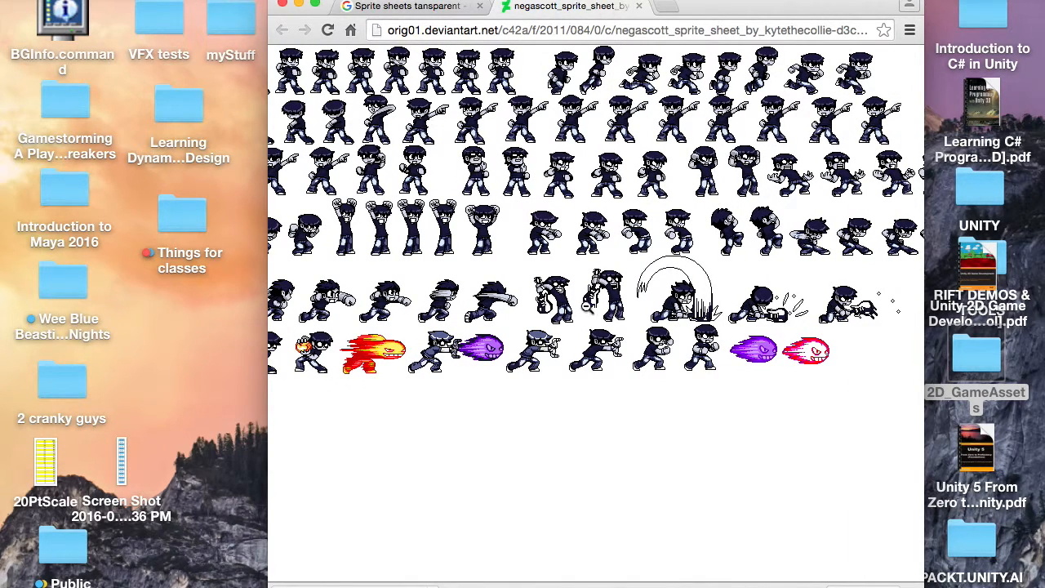
scroll(596, 310, left, 3)
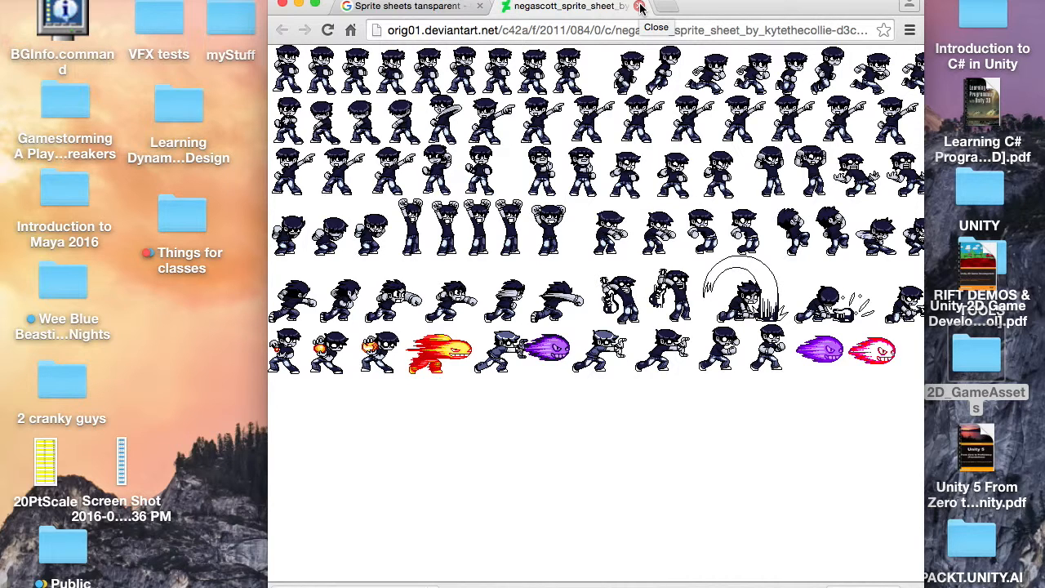
click(641, 7)
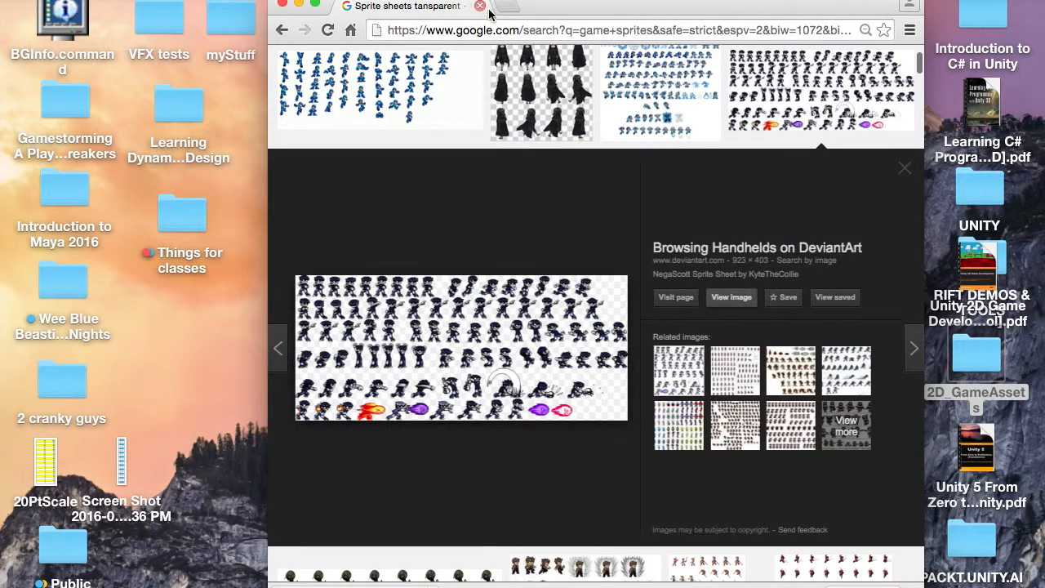
Step: Minimize the browser and close the 2D_GameAssets folder window to reveal the desktop
scroll(513, 158, up, 3)
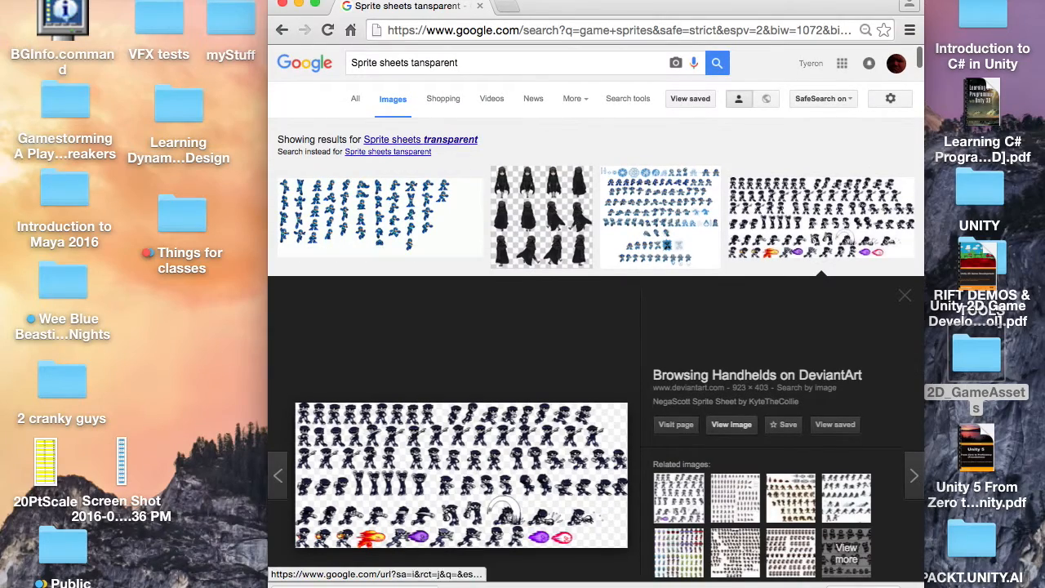
click(299, 5)
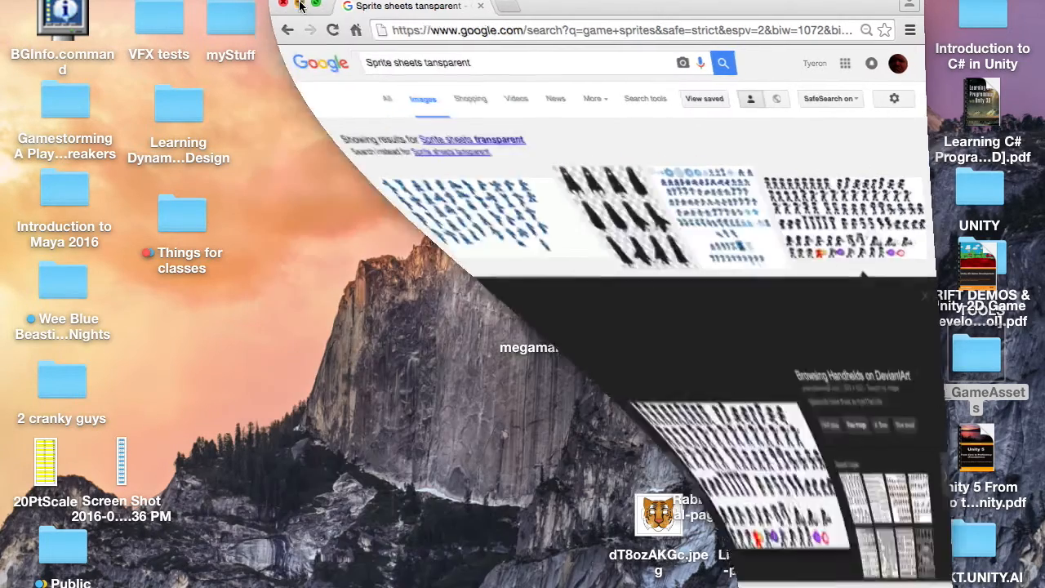
click(535, 308)
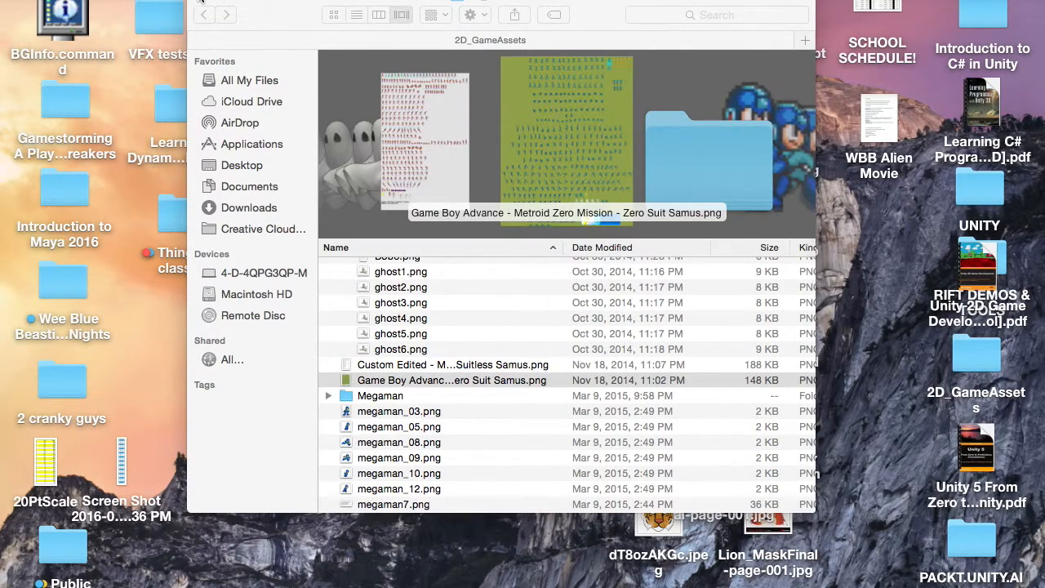
click(200, 3)
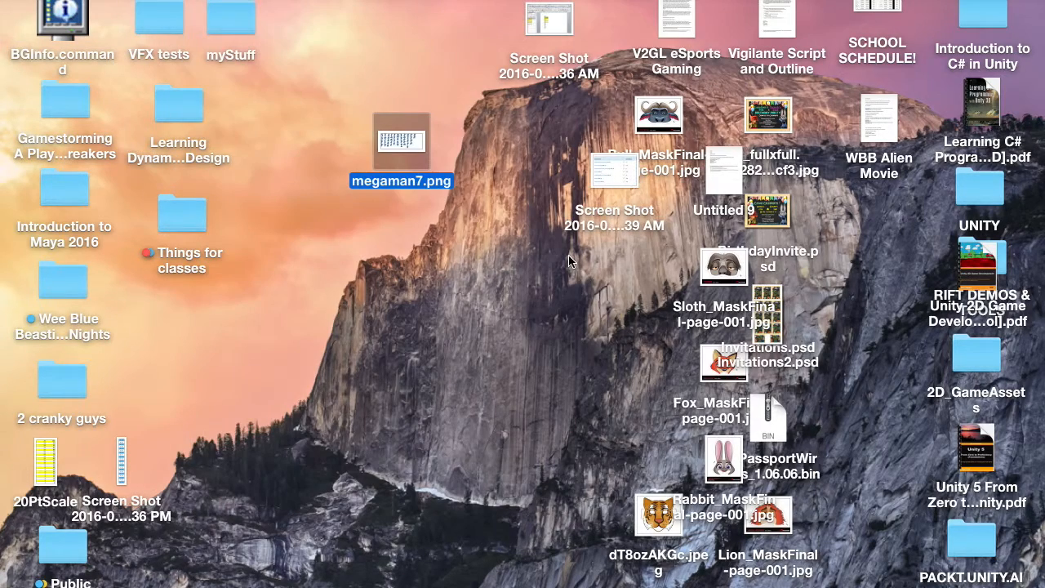
Step: Open megaman7.png from the desktop in Adobe Photoshop CS6 and view its sprites at 200%
right_click(413, 141)
mouse_move(572, 160)
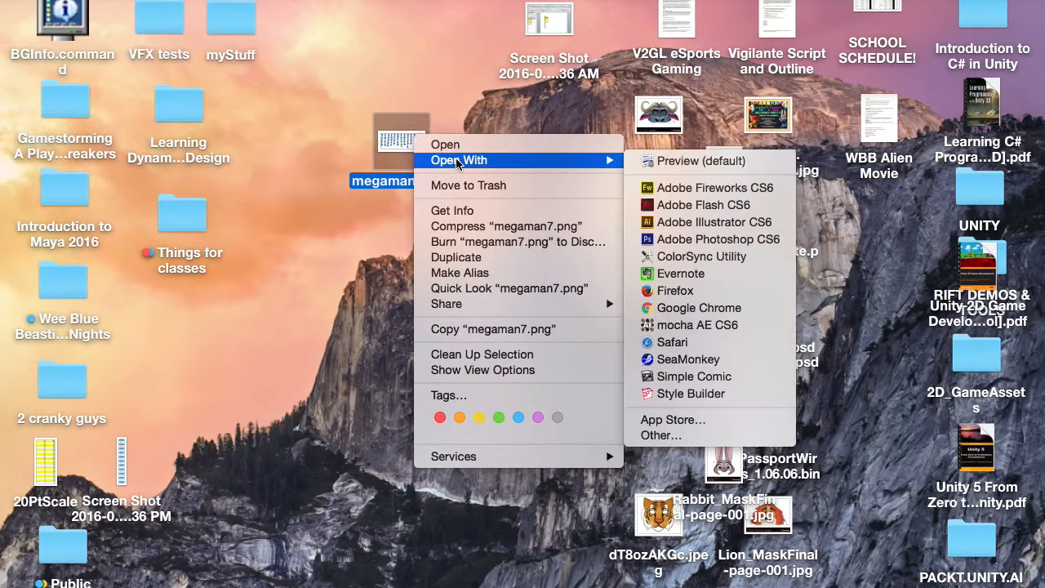
click(677, 240)
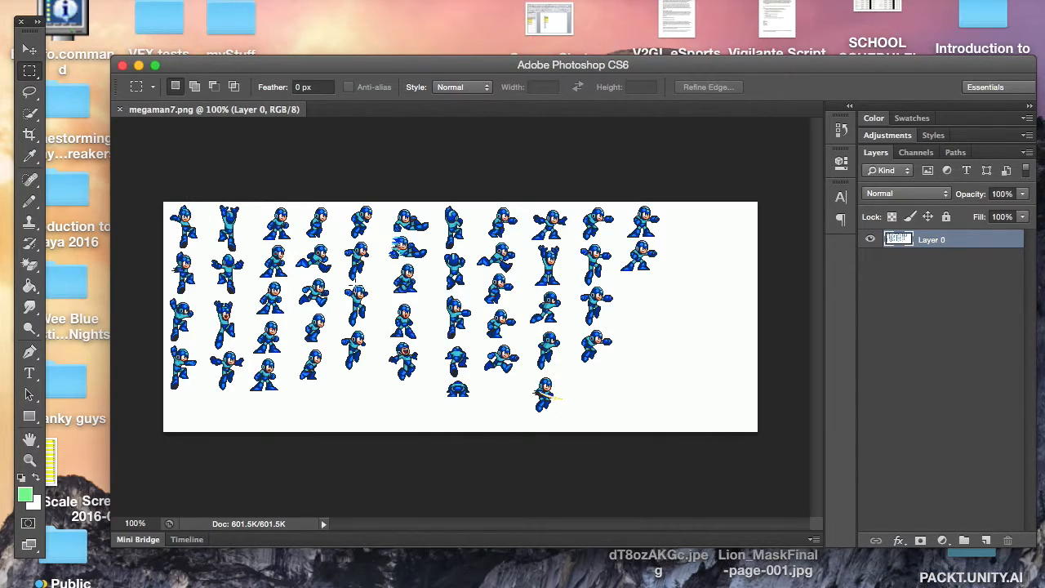
key(super+plus)
scroll(414, 303, down, 5)
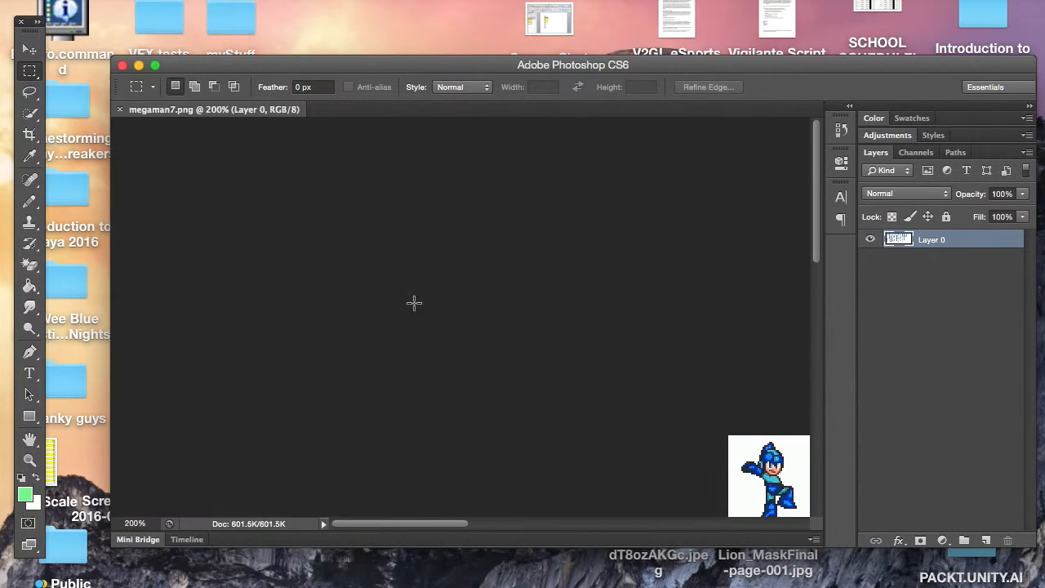
scroll(414, 303, up, 10)
scroll(414, 303, down, 4)
scroll(414, 303, left, 2)
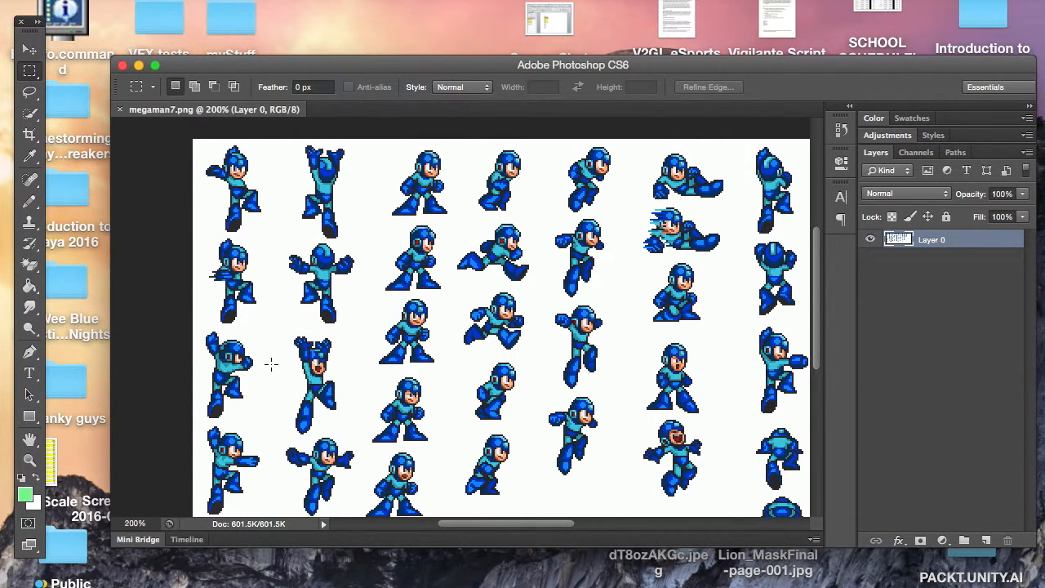
Step: Select the Magic Eraser Tool for the sprite sheet at 100% view
key(super+minus)
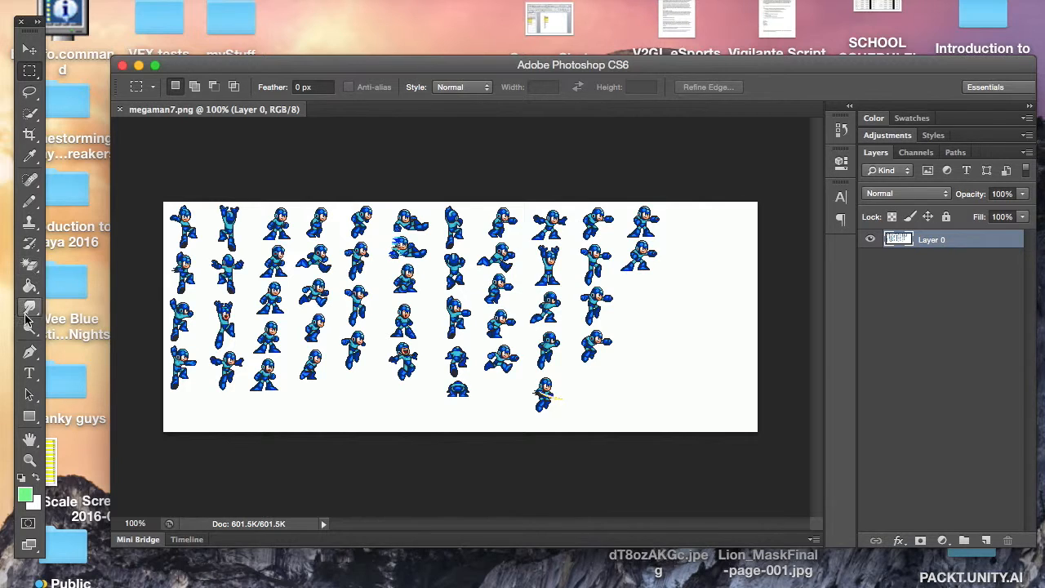
click(29, 263)
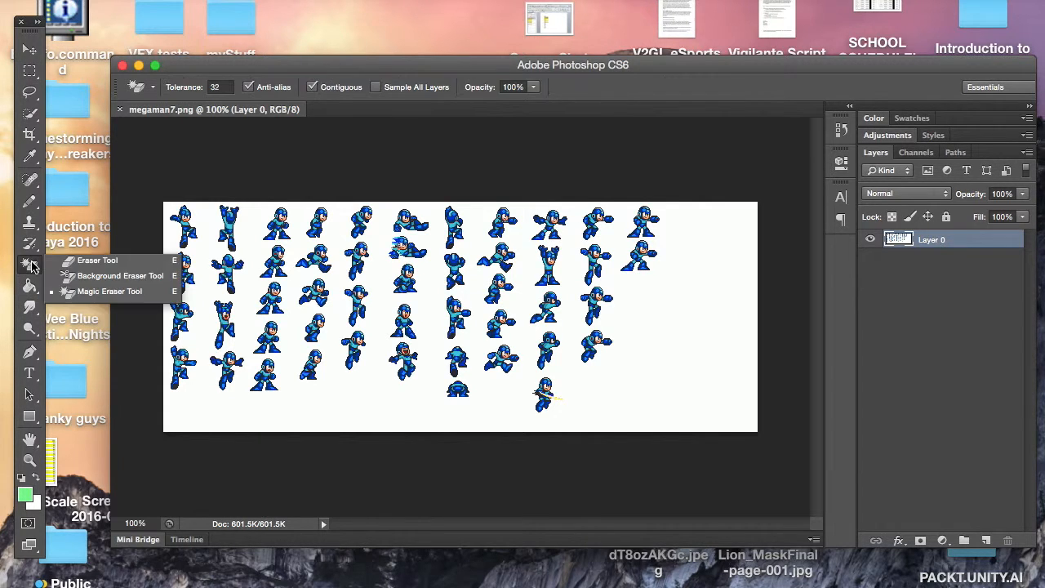
click(100, 295)
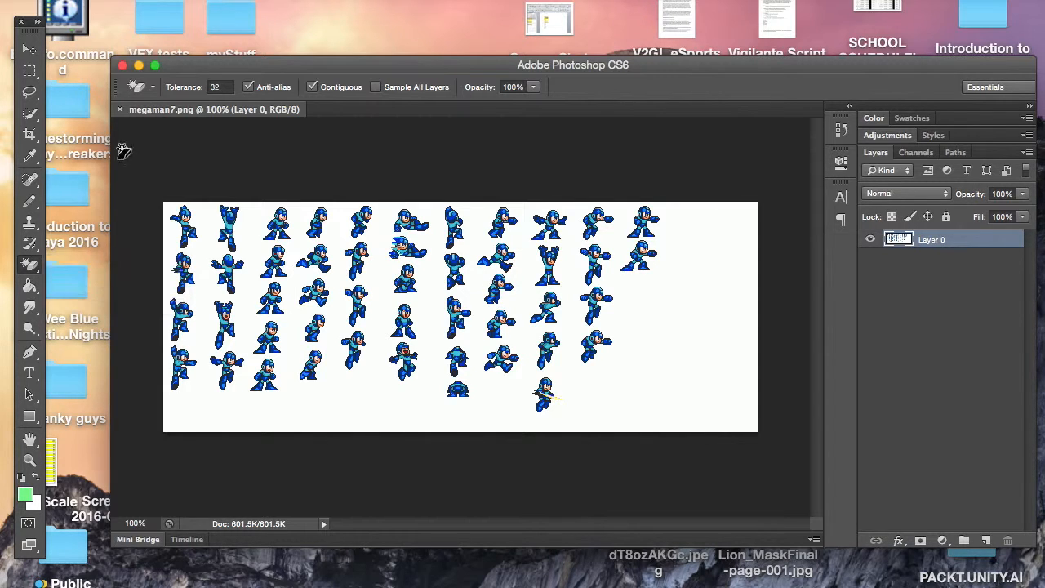
Step: Search the application's help for "era" and "Back", and dismiss the search
click(555, 2)
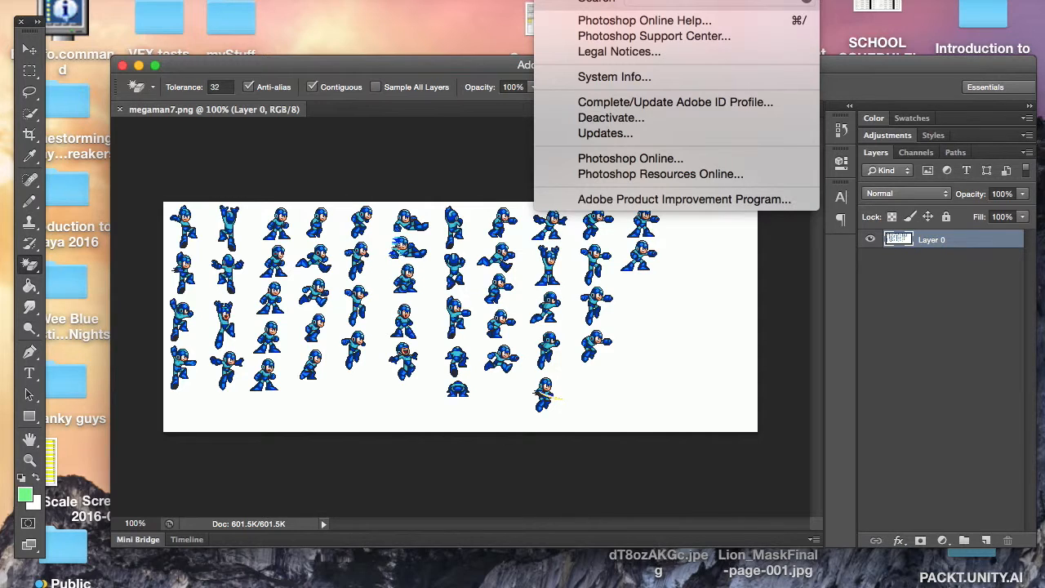
text(era)
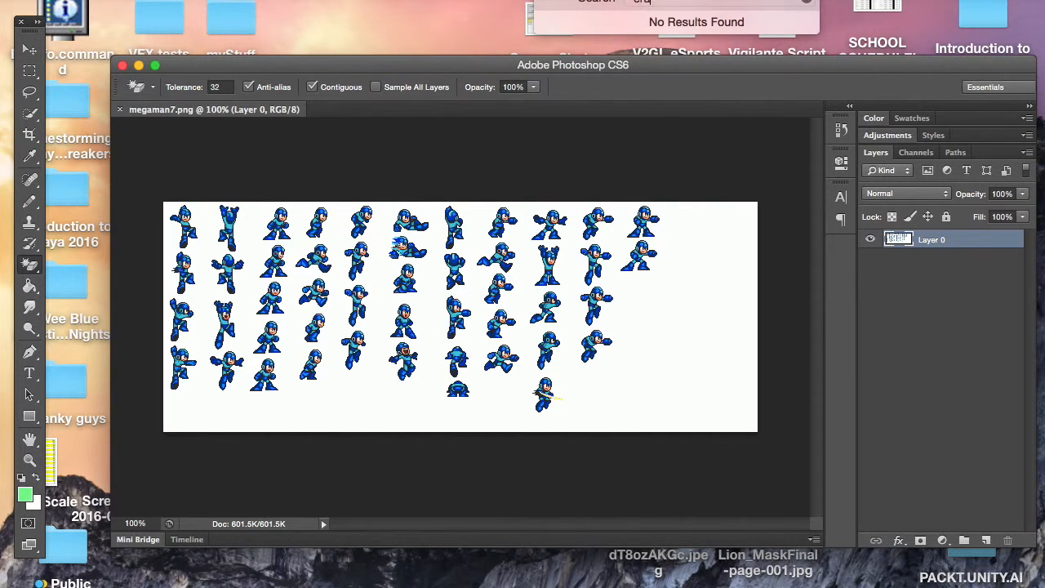
key(BackSpace)
key(BackSpace)
key(BackSpace)
text(Back)
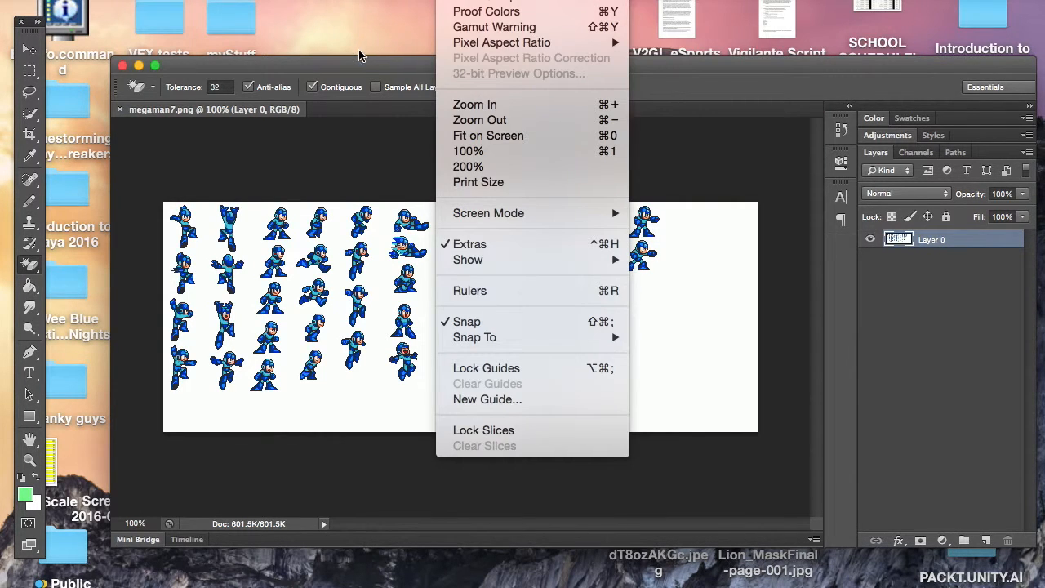
click(356, 58)
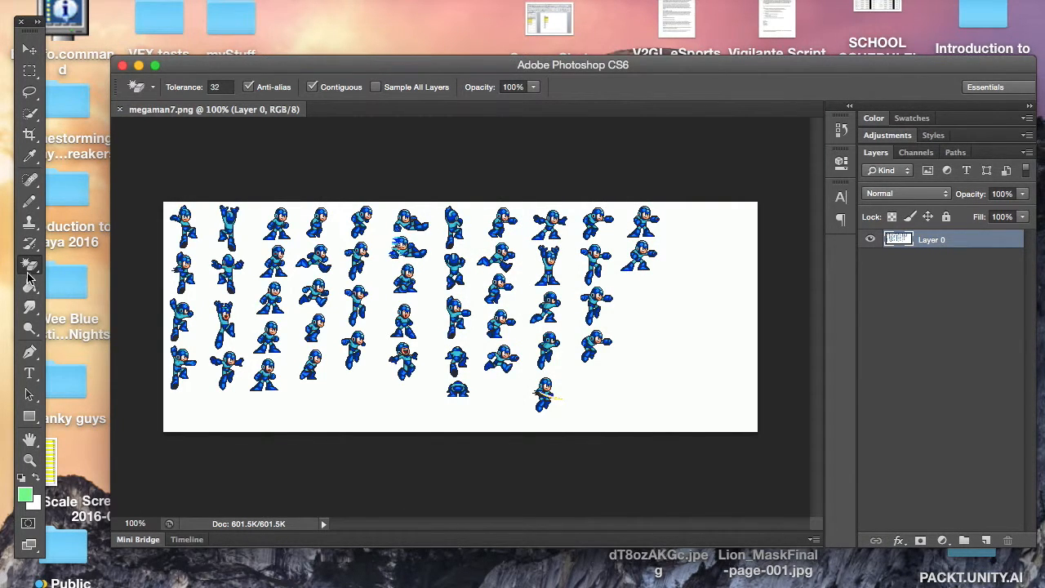
Step: Erase part of the white background in the empty lower-right area of the sprite sheet with the Background Eraser Tool
drag(30, 268, 101, 298)
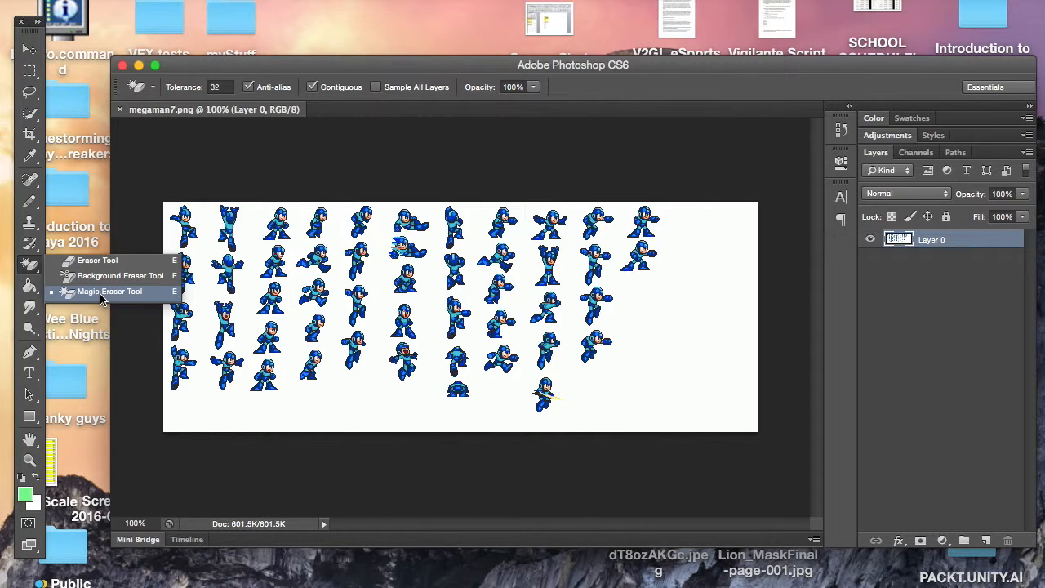
drag(101, 299, 101, 298)
drag(30, 264, 95, 282)
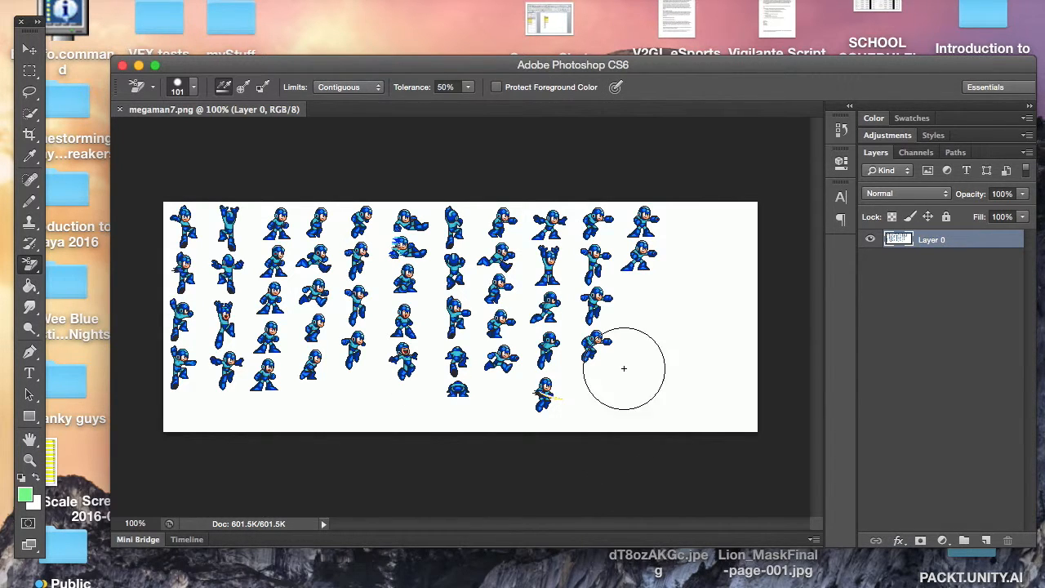
mouse_move(660, 364)
mouse_down()
mouse_move(652, 424)
mouse_move(671, 446)
mouse_move(726, 395)
mouse_move(729, 432)
mouse_up()
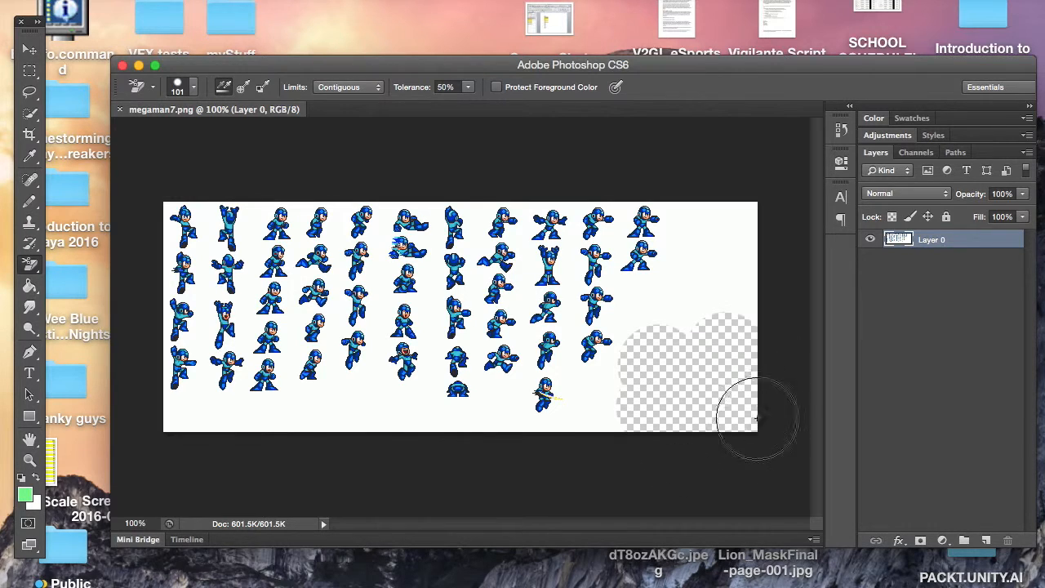
Step: Remove the remaining white background around the sprites with the Magic Eraser Tool at tolerance 32
drag(30, 264, 77, 294)
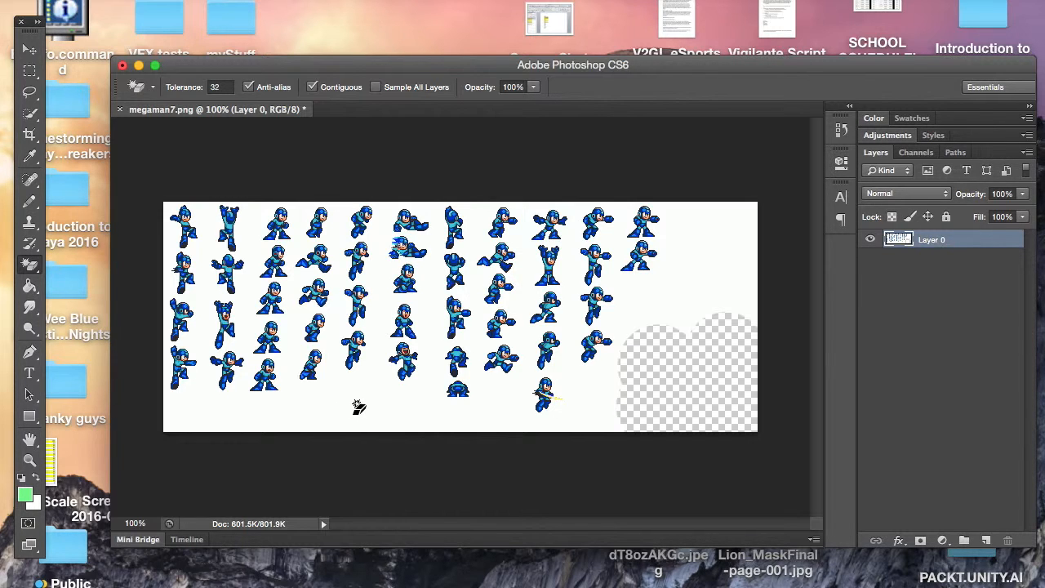
click(364, 401)
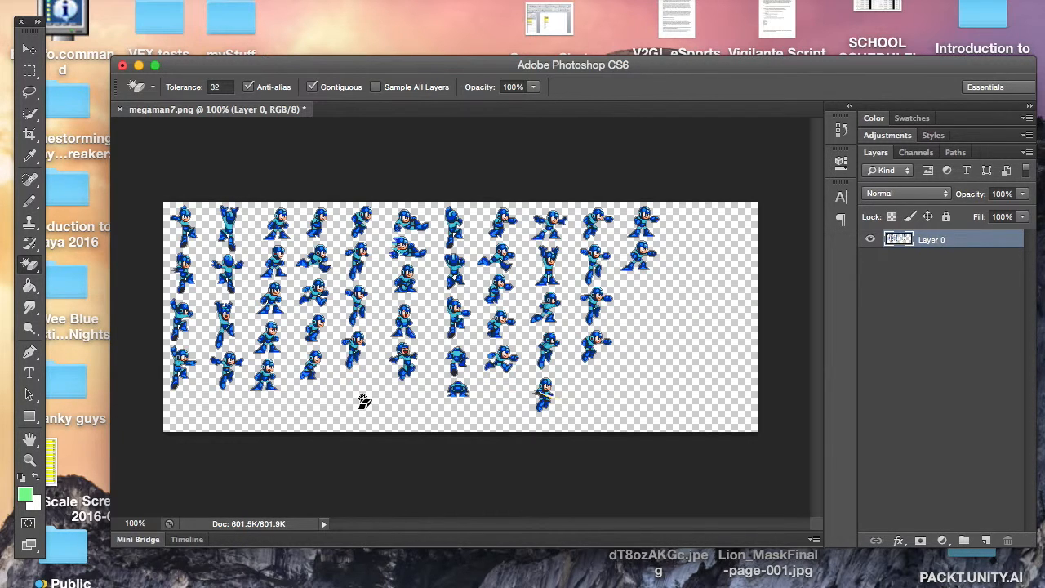
Step: Examine the erased background and the sprite edges at 300% across the sheet, and return to 100% view
key(super+equal)
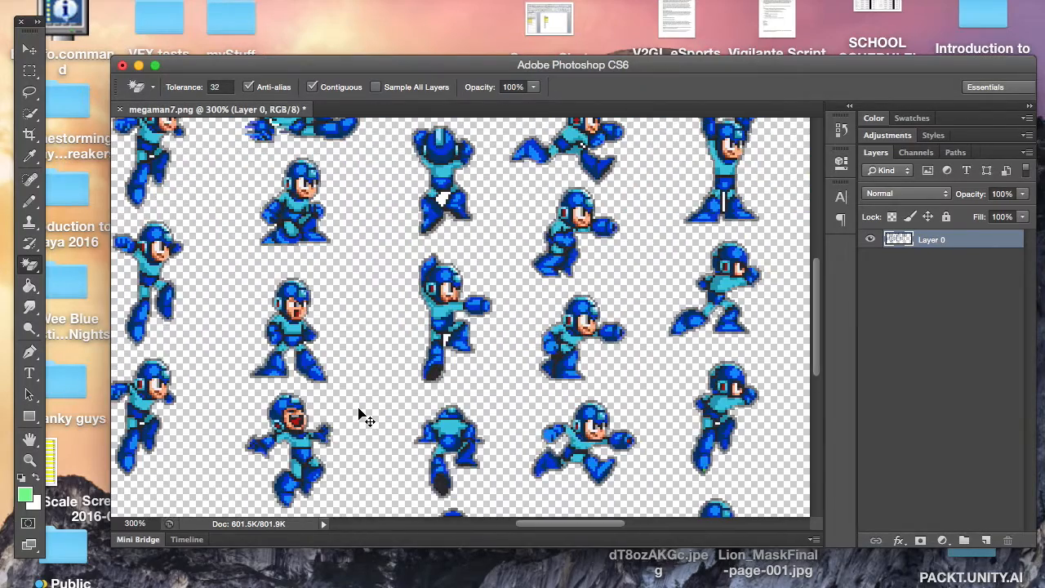
key(super+equal)
scroll(364, 401, up, 3)
scroll(364, 400, left, 8)
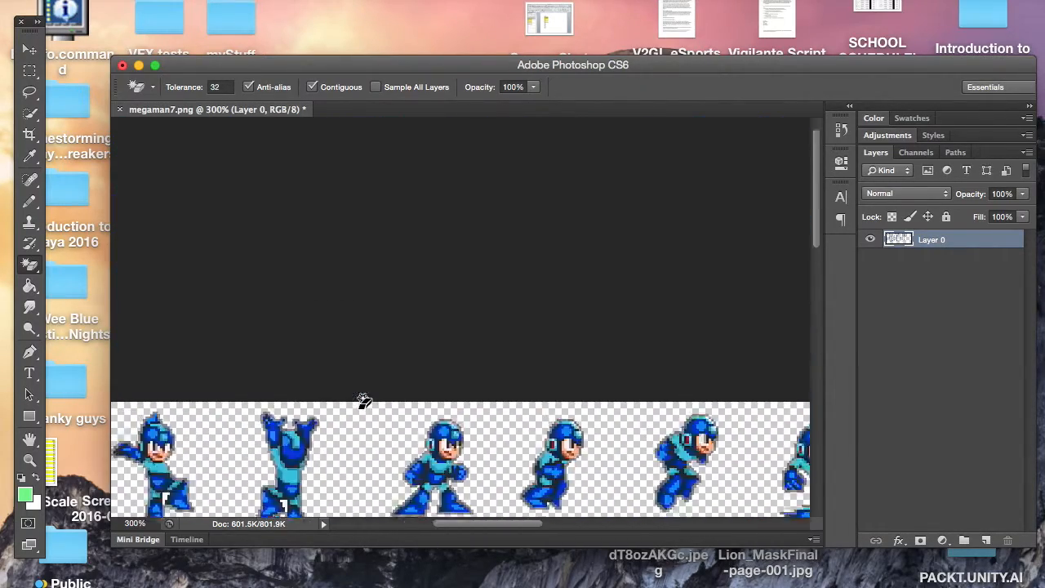
scroll(364, 400, down, 8)
scroll(364, 400, right, 4)
scroll(364, 401, up, 5)
scroll(364, 400, left, 5)
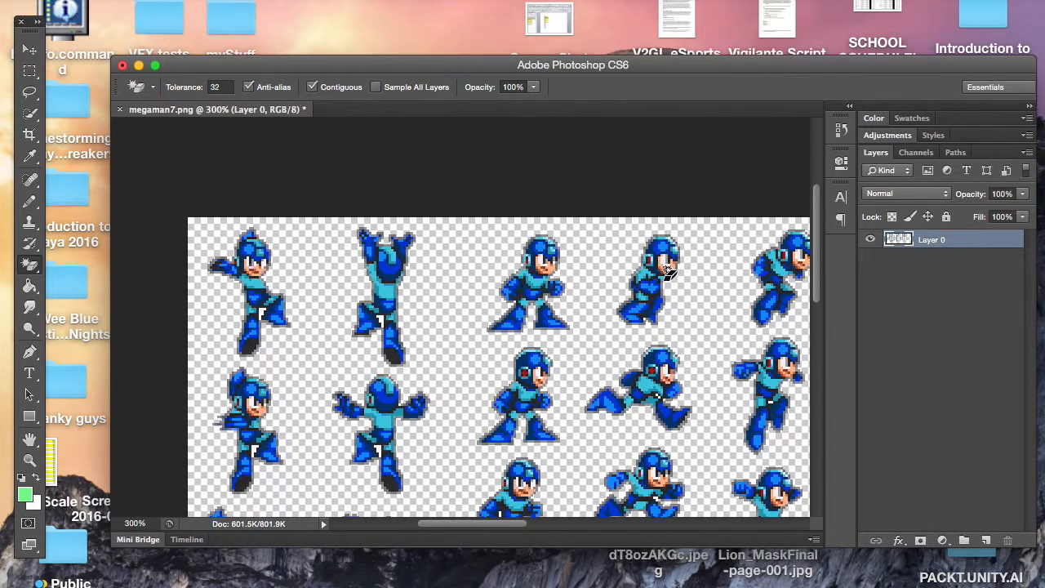
scroll(619, 307, down, 2)
scroll(620, 307, right, 1)
scroll(620, 307, down, 5)
scroll(619, 307, right, 3)
scroll(619, 307, up, 1)
scroll(620, 307, left, 1)
scroll(620, 307, up, 5)
scroll(620, 307, left, 3)
scroll(620, 307, down, 5)
scroll(619, 307, right, 3)
scroll(620, 307, up, 2)
scroll(620, 307, left, 1)
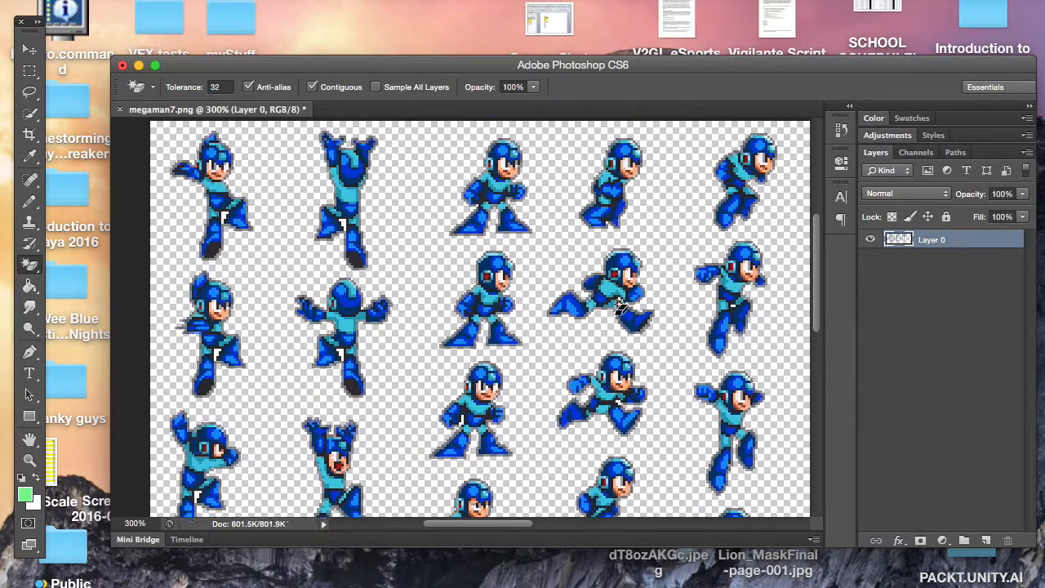
key(super+minus)
key(super+minus)
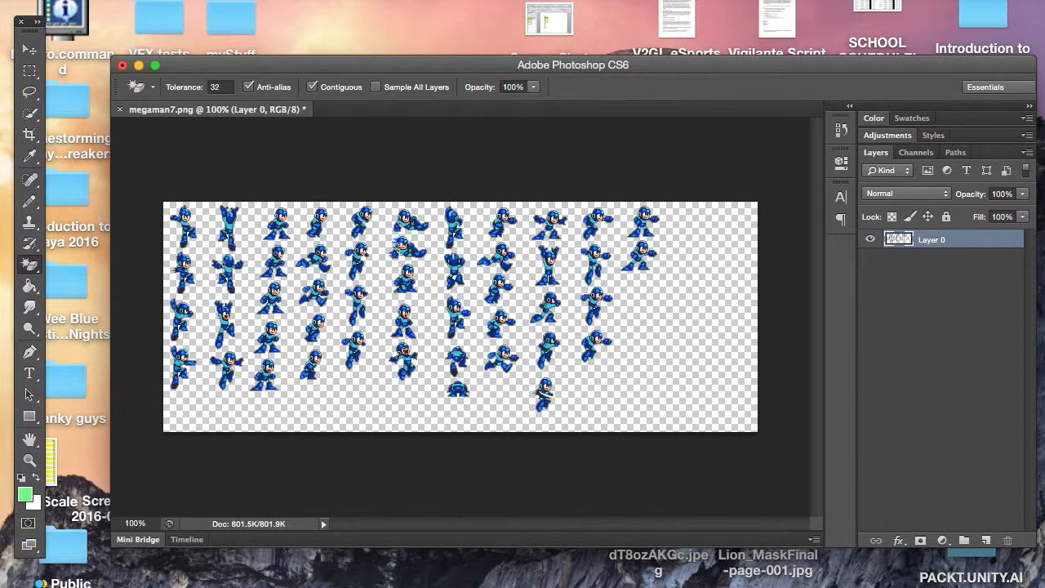
Step: Enlarge the Photoshop window to fit the sprite sheet's full height at 200%, and show the sheet's first columns
click(454, 1)
click(352, 142)
key(super+plus)
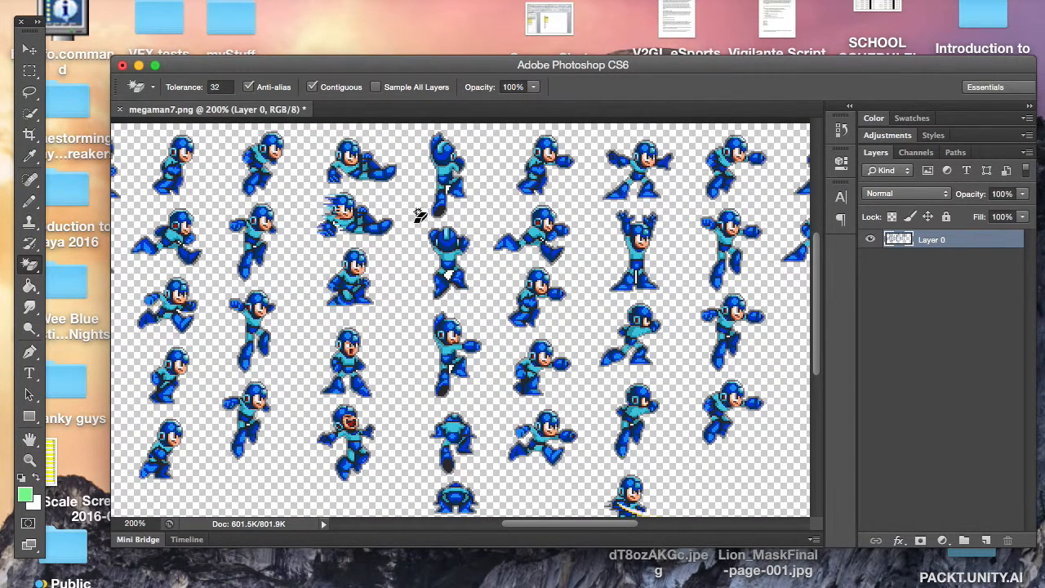
drag(417, 60, 365, 1)
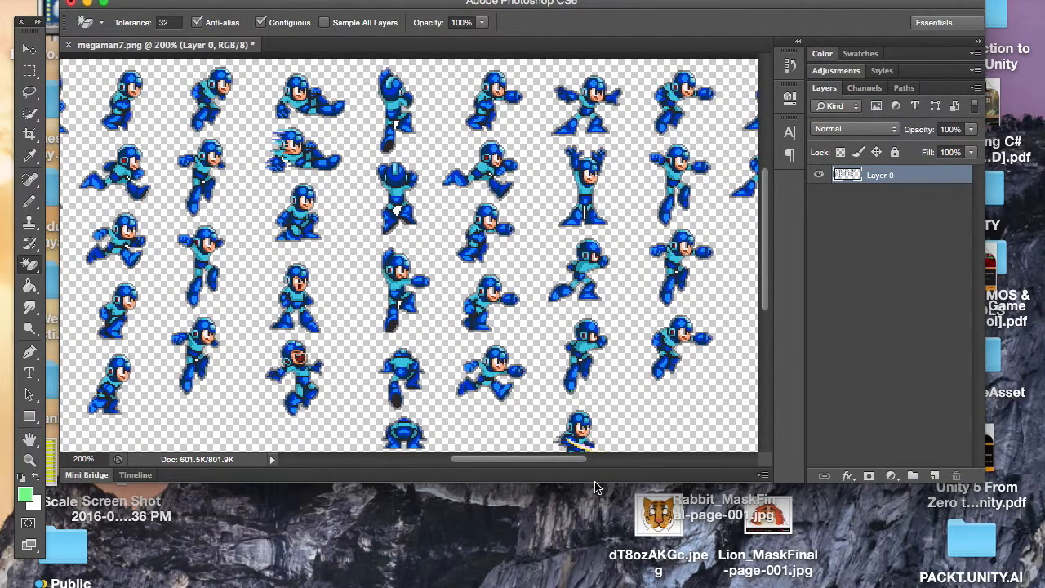
drag(595, 488, 595, 510)
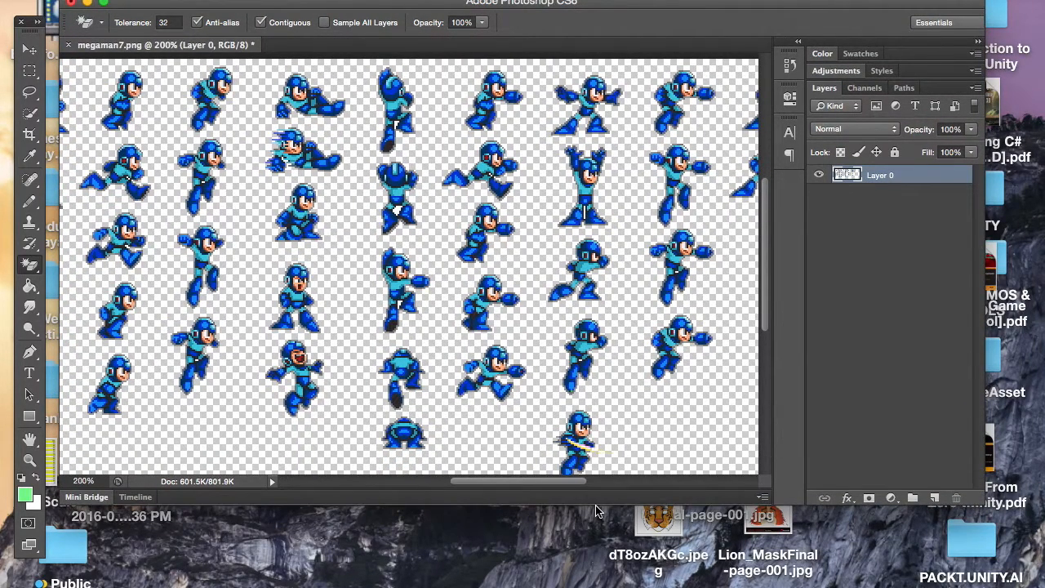
drag(595, 505, 595, 587)
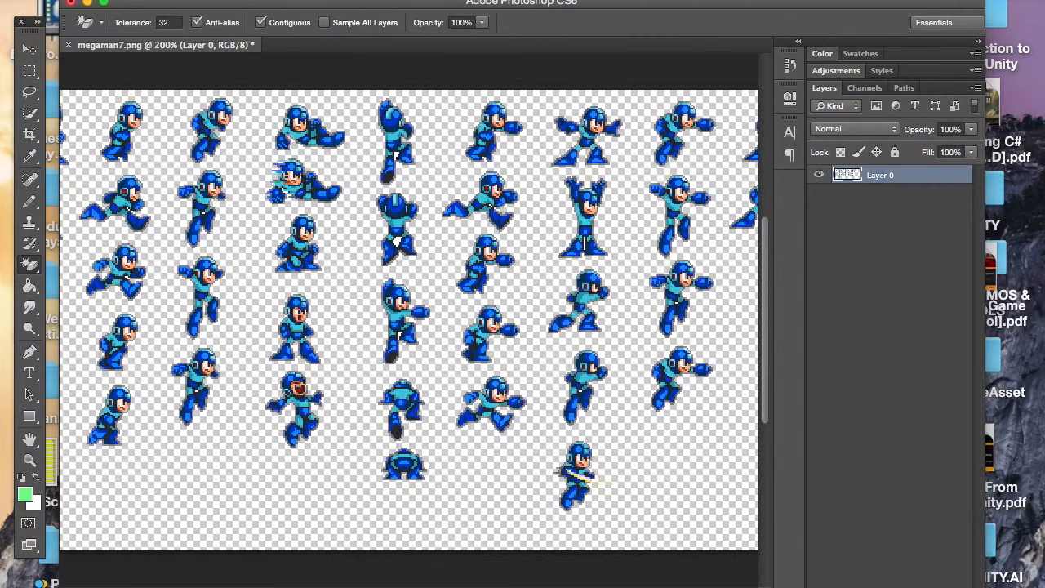
scroll(484, 445, left, 4)
scroll(483, 445, left, 5)
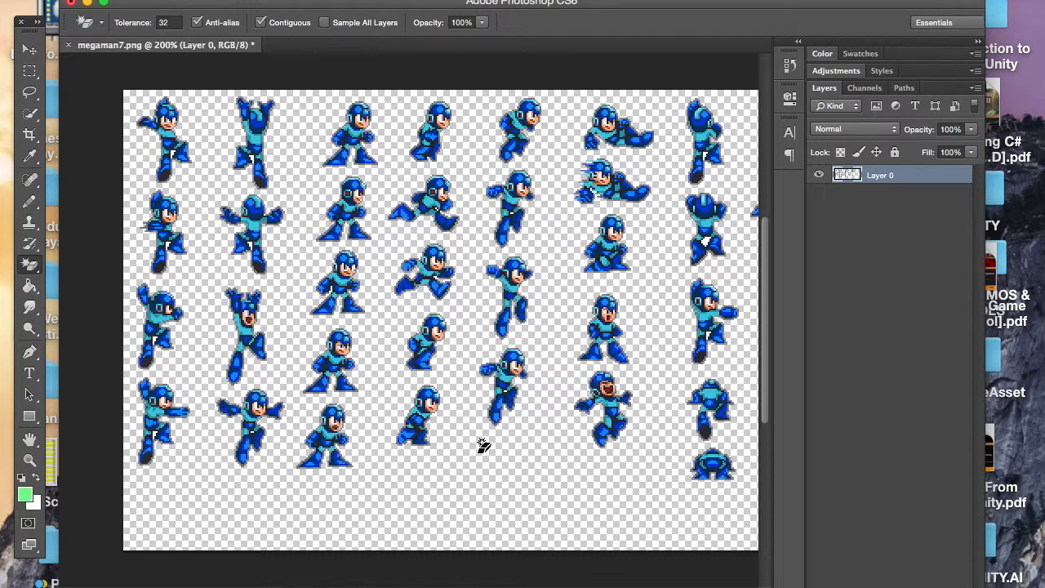
Step: Move the Photoshop window down to uncover the desktop, and look through the myStuff folder before closing it
drag(632, 3, 680, 467)
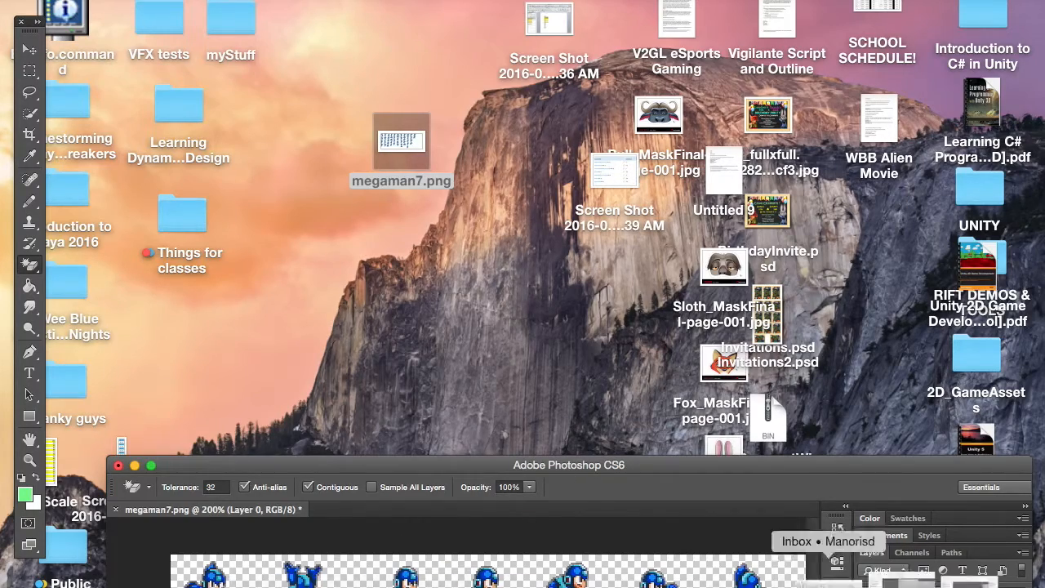
click(926, 575)
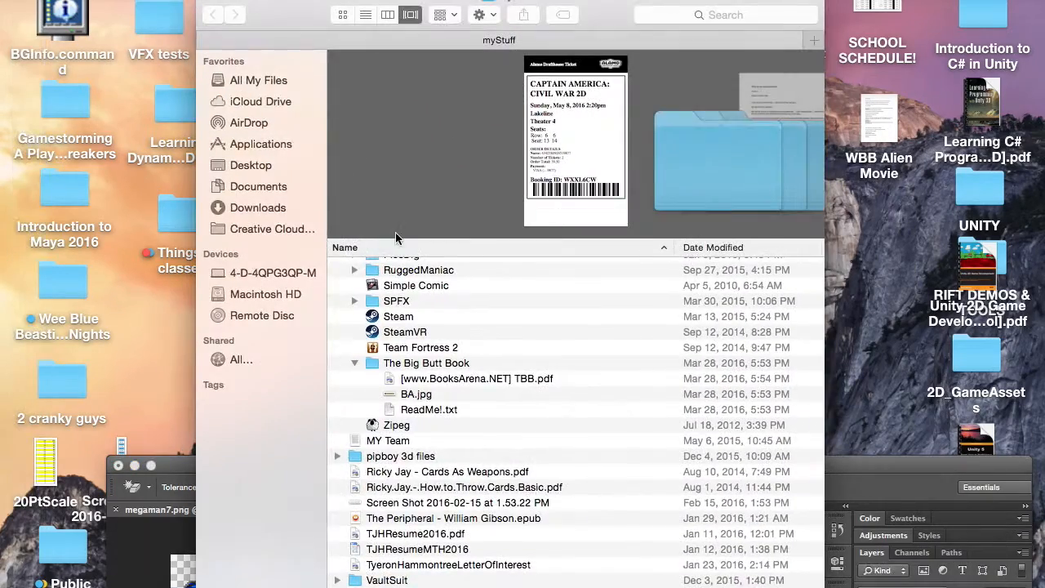
scroll(470, 394, up, 10)
scroll(470, 394, down, 5)
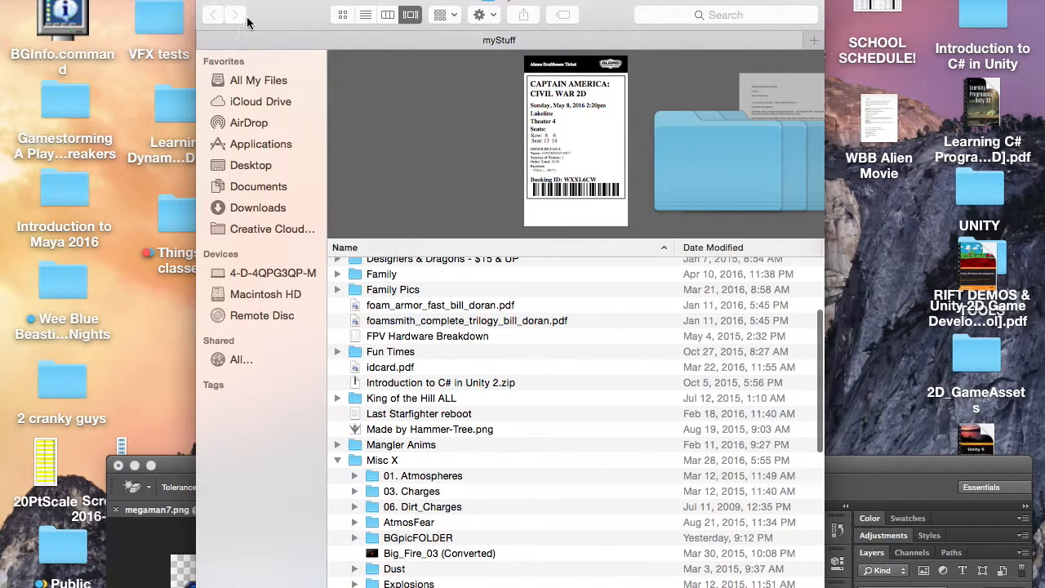
scroll(483, 472, down, 2)
scroll(483, 472, down, 8)
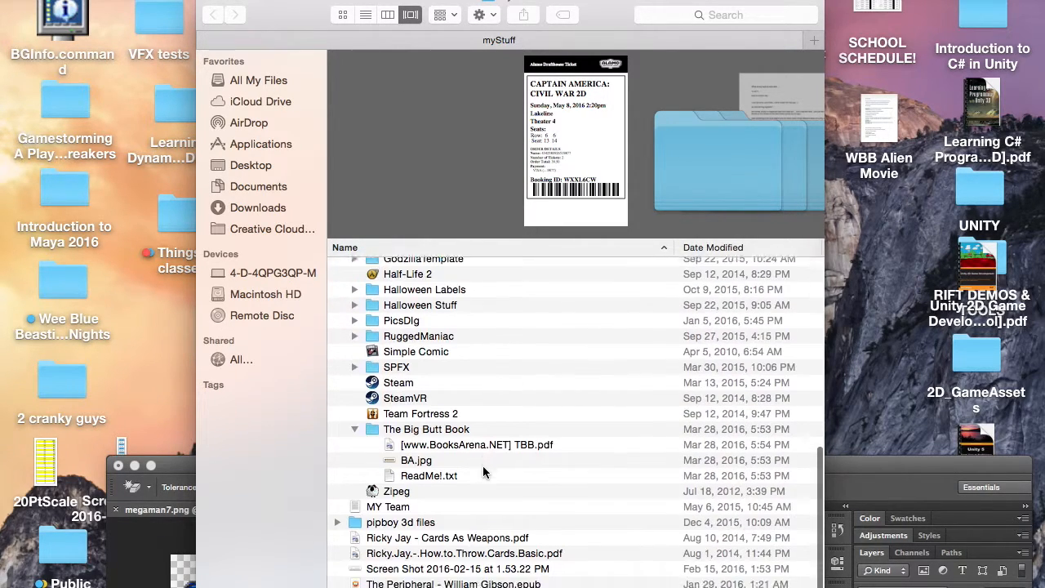
scroll(483, 471, down, 3)
scroll(483, 471, up, 20)
click(207, 2)
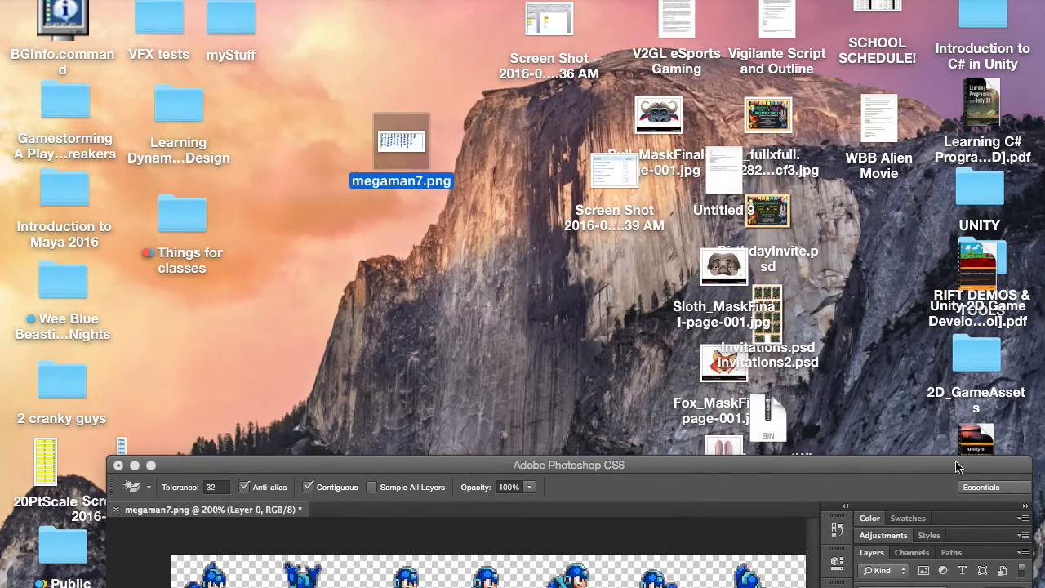
Step: Open the 2D_GameAssets folder from the desktop and look through its sprite files
click(940, 464)
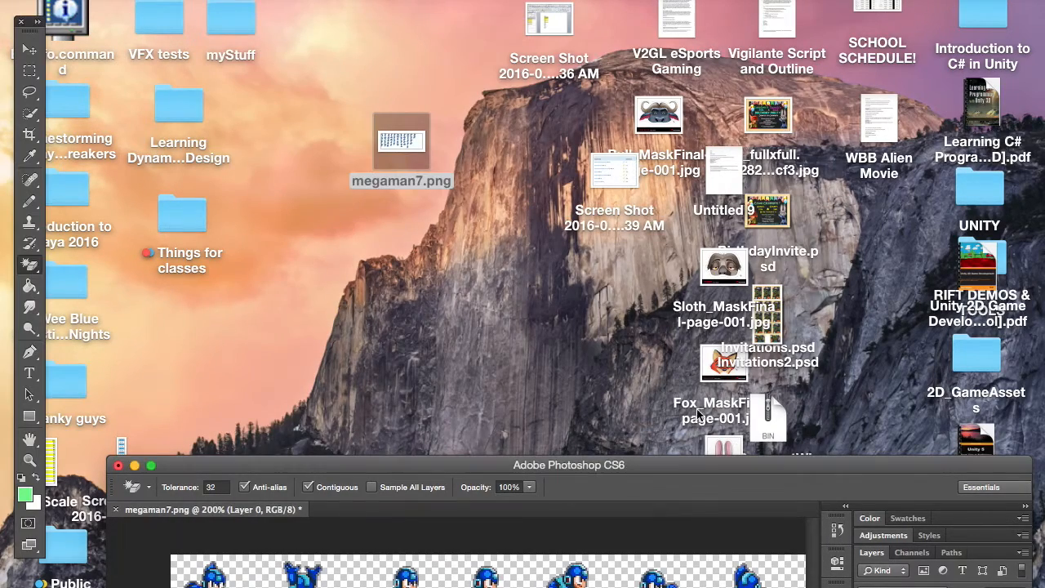
double_click(976, 359)
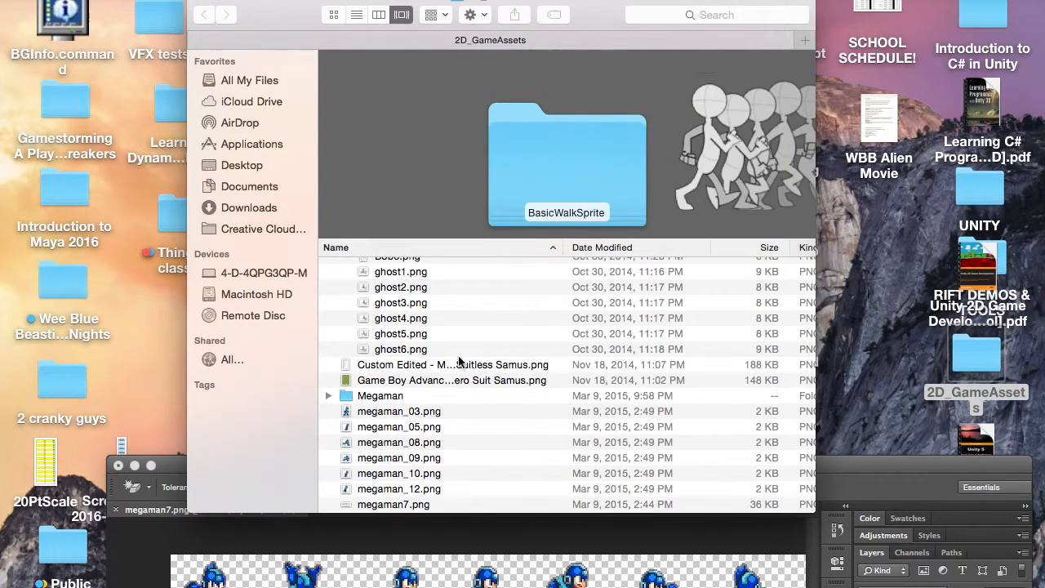
scroll(410, 398, up, 5)
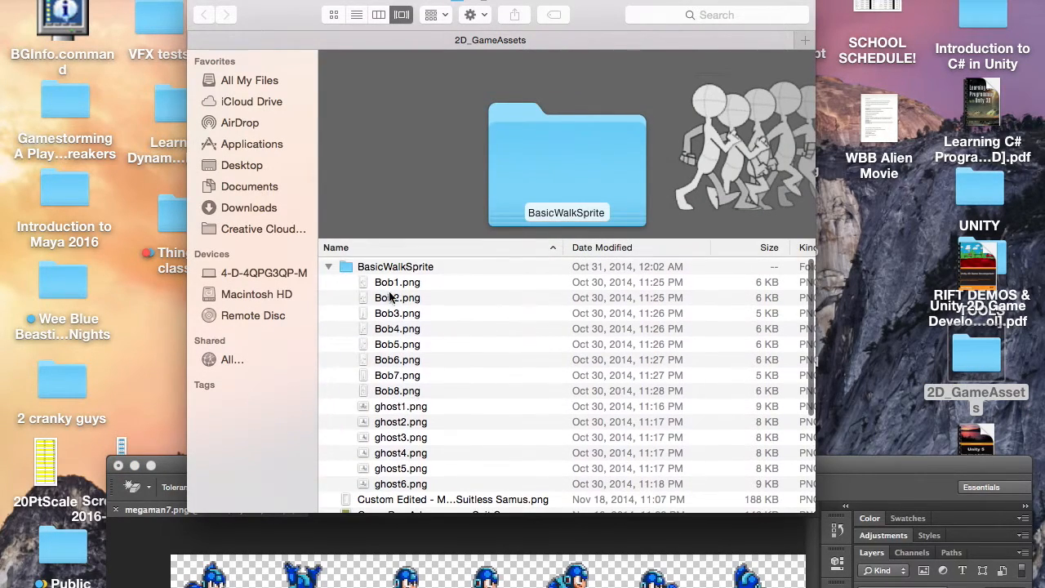
scroll(443, 324, down, 3)
scroll(445, 324, down, 2)
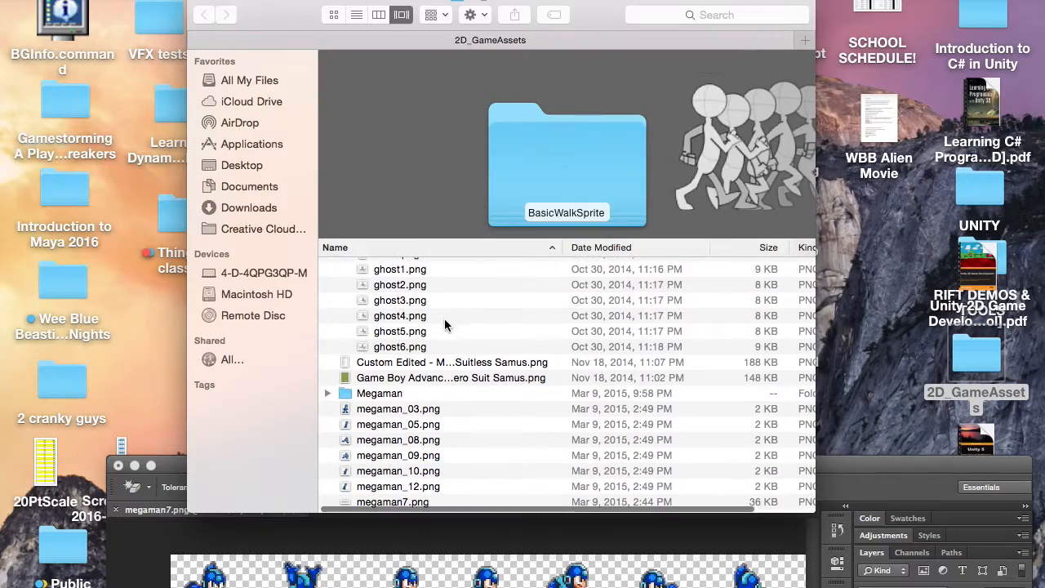
Step: Open the Metroid Zero Mission Zero Suit Samus sprite sheet, magnify it, and widen its window to show more sprites per row
double_click(404, 374)
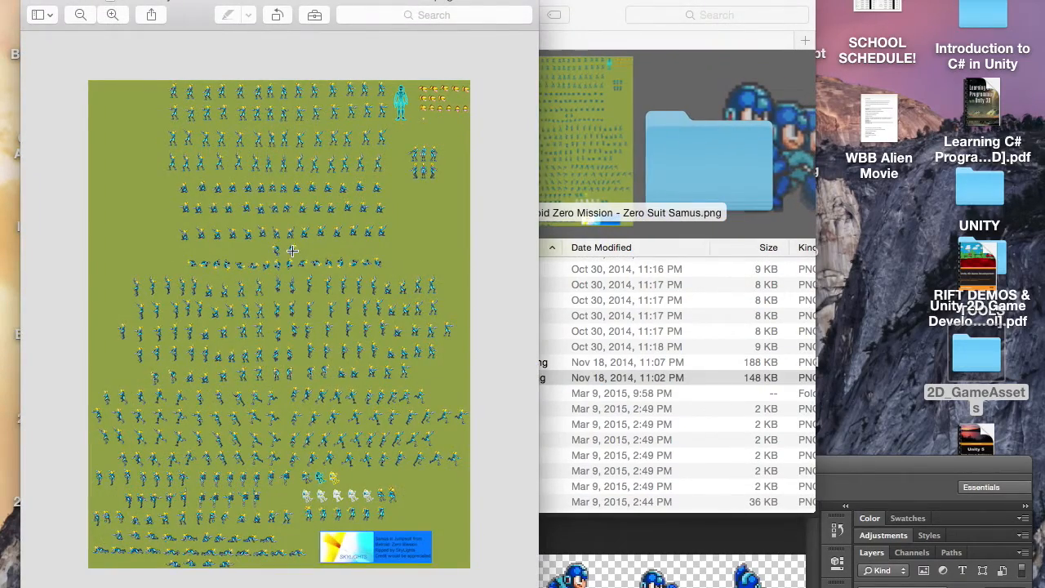
key(super+plus)
key(super+plus)
key(super+plus)
key(super+plus)
key(super+plus)
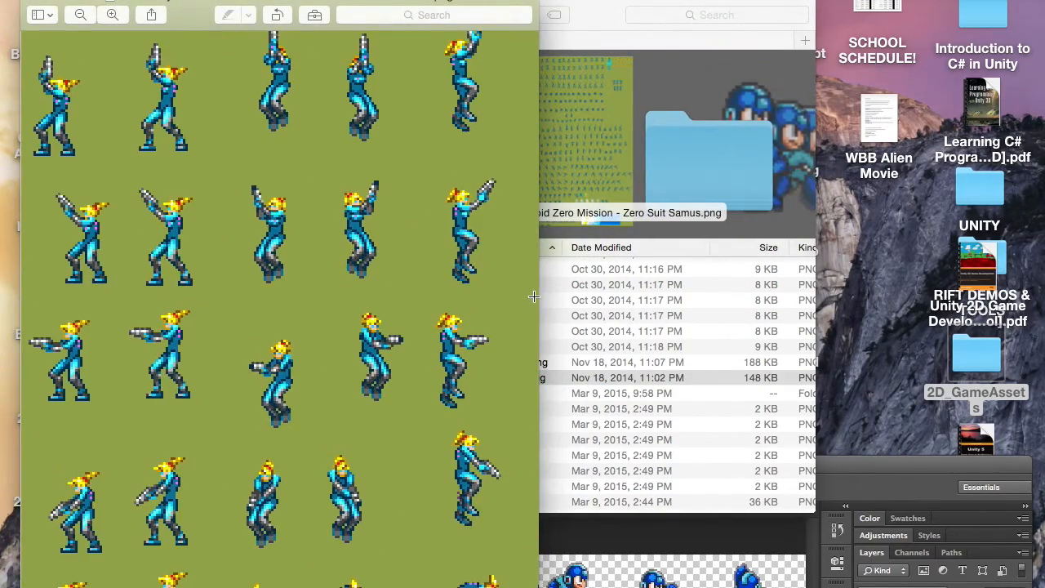
drag(538, 295, 977, 329)
scroll(770, 319, down, 10)
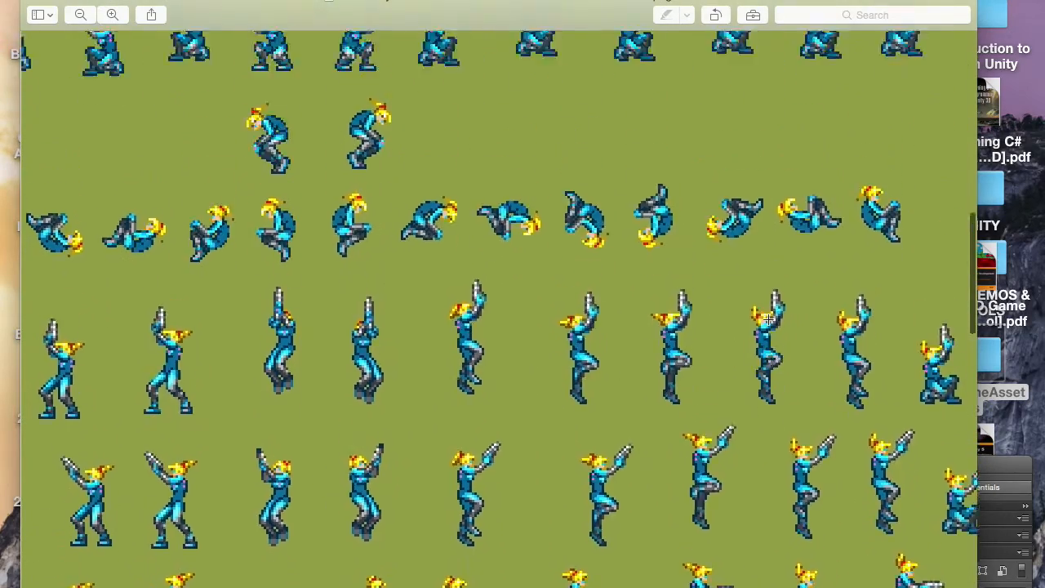
Step: Look over the Samus sheet's rows from the standing poses to the running poses, and close the sheet
key(super+minus)
key(super+minus)
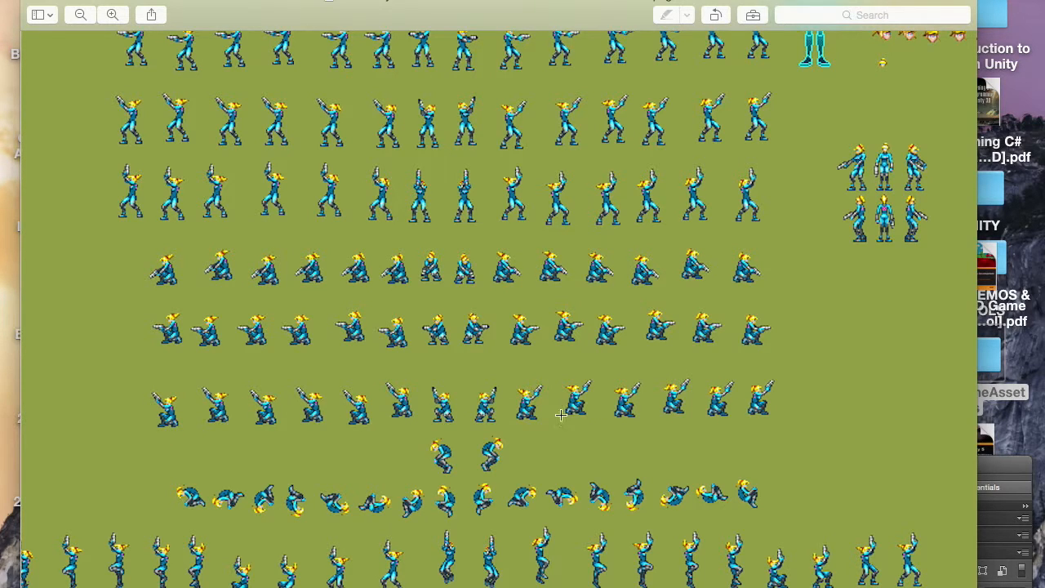
scroll(646, 398, up, 5)
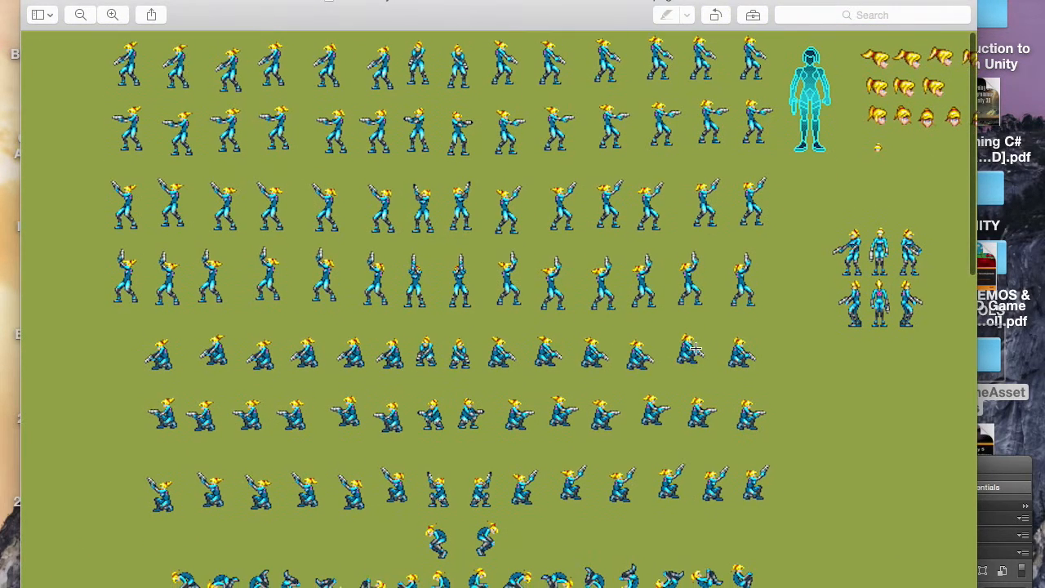
scroll(600, 242, down, 20)
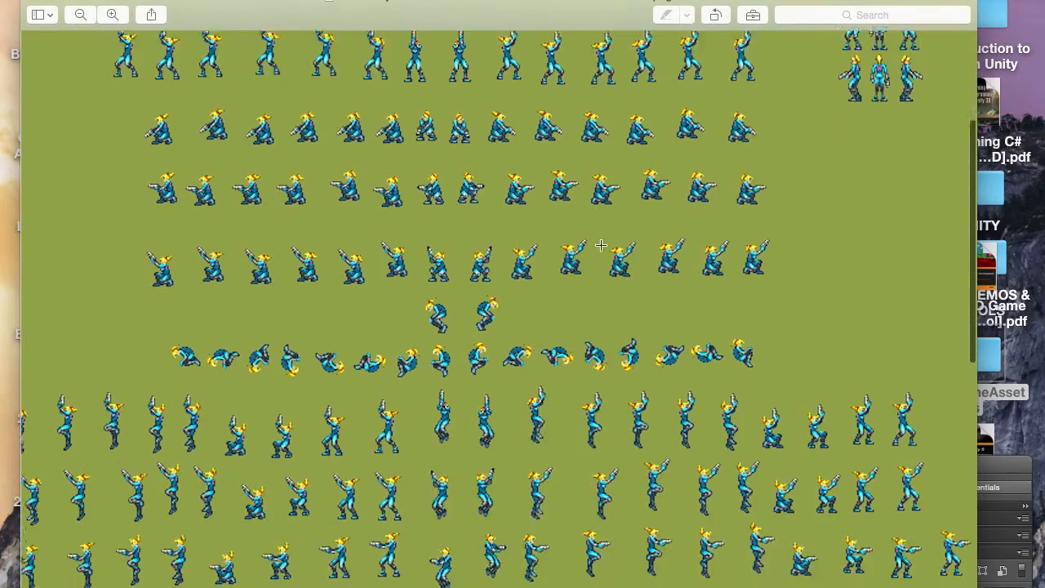
scroll(600, 245, down, 8)
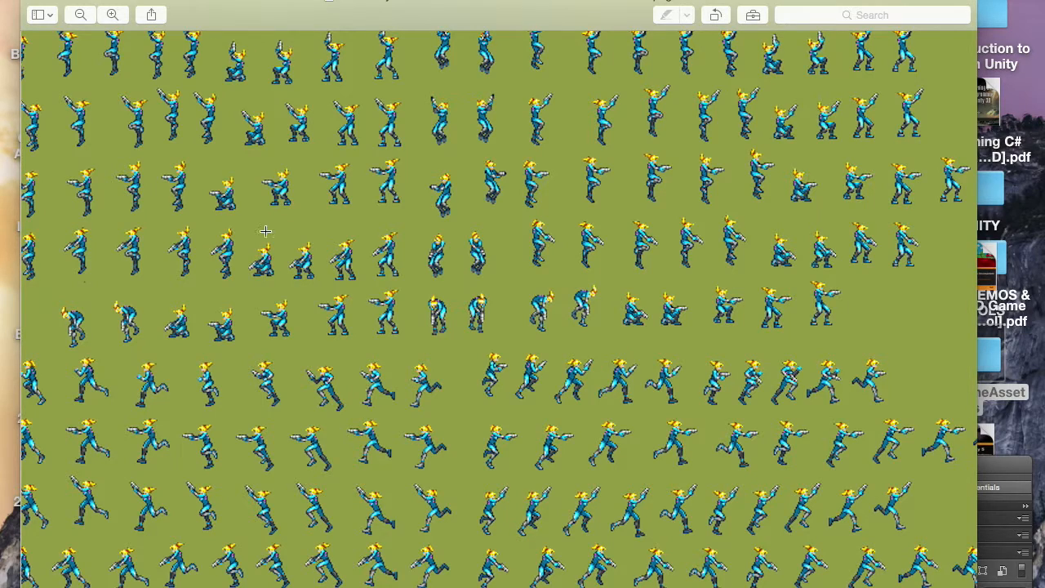
key(super+w)
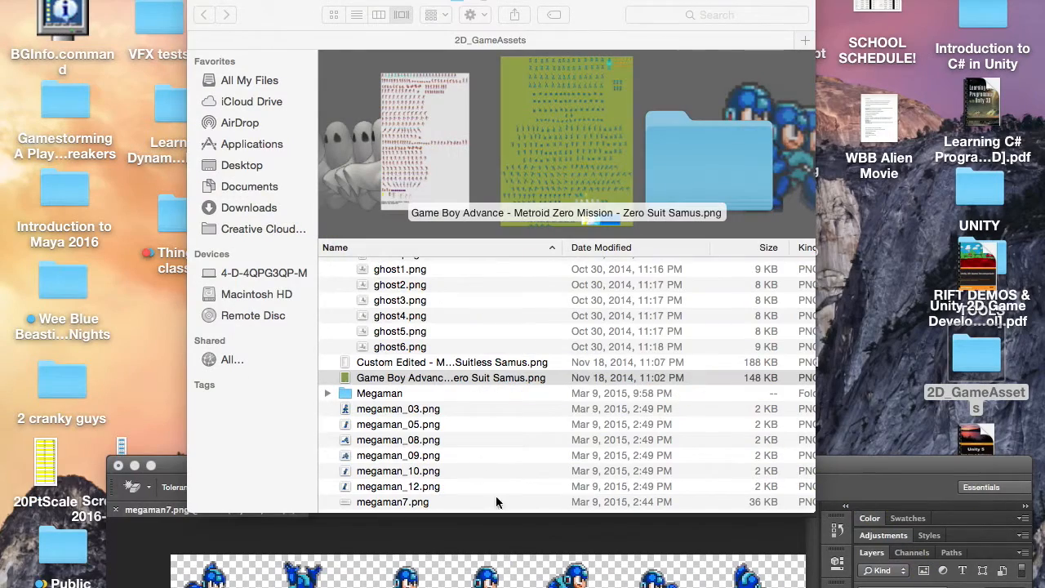
Step: Return to Photoshop, move its window back up, and draw a slice around the top standing sprite in the third column
click(849, 472)
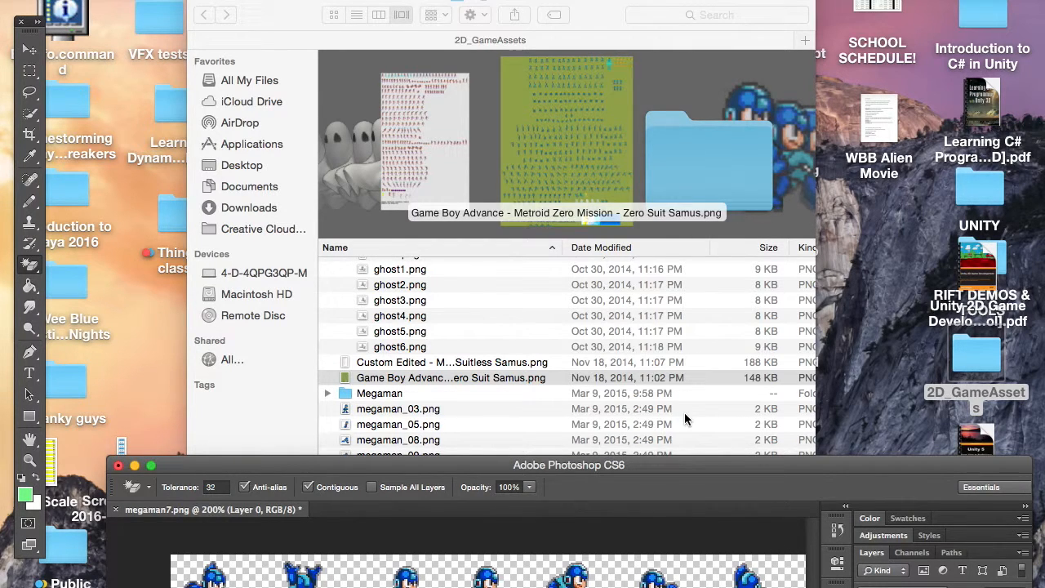
drag(473, 461, 450, 22)
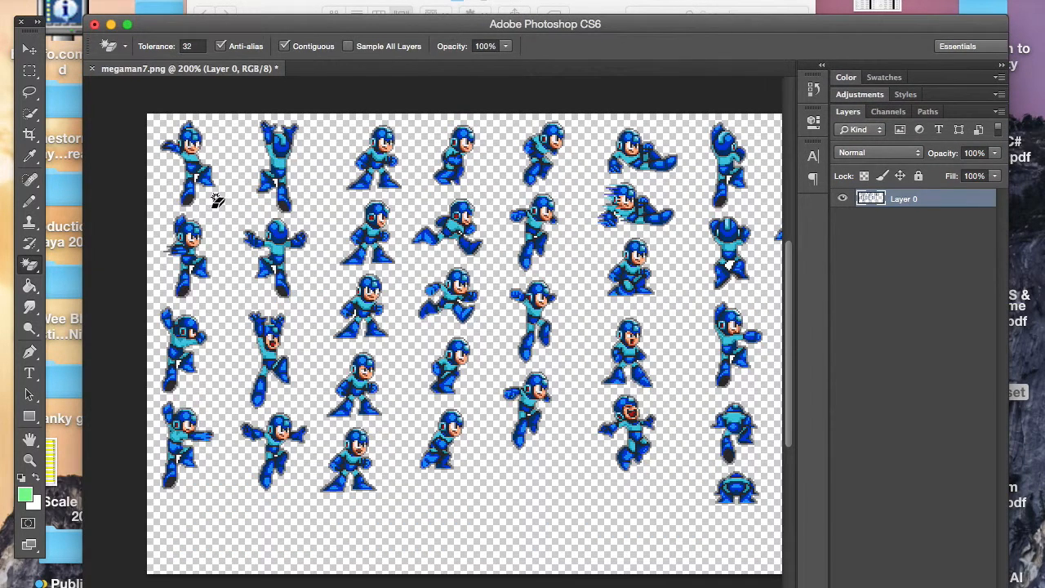
click(29, 137)
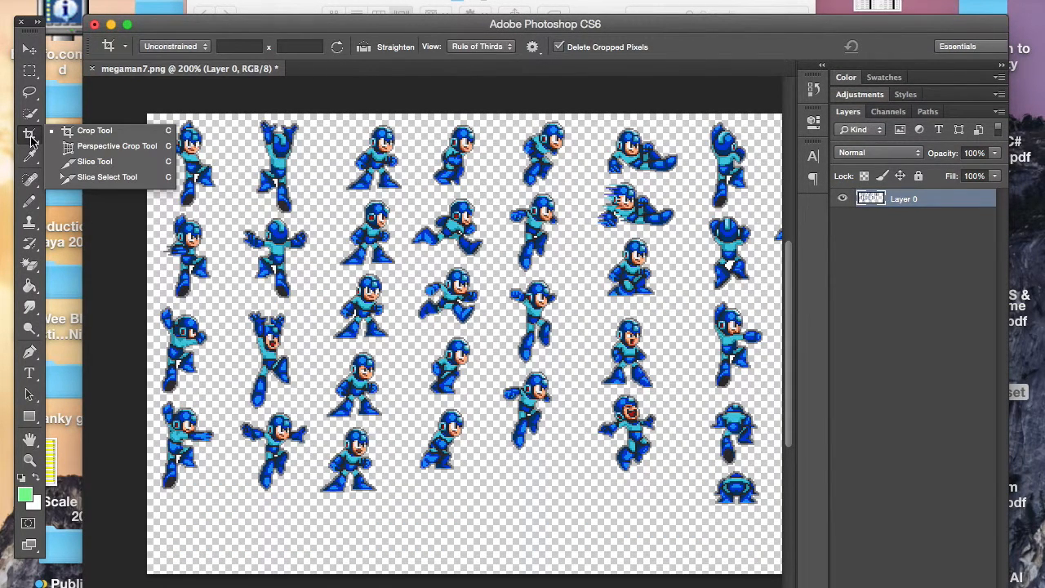
click(91, 162)
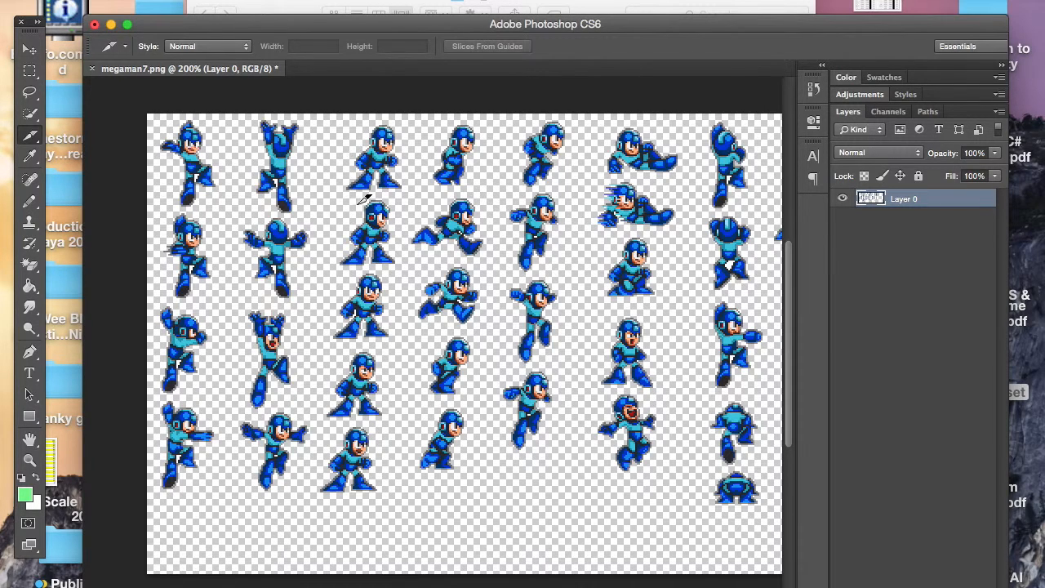
drag(346, 120, 411, 186)
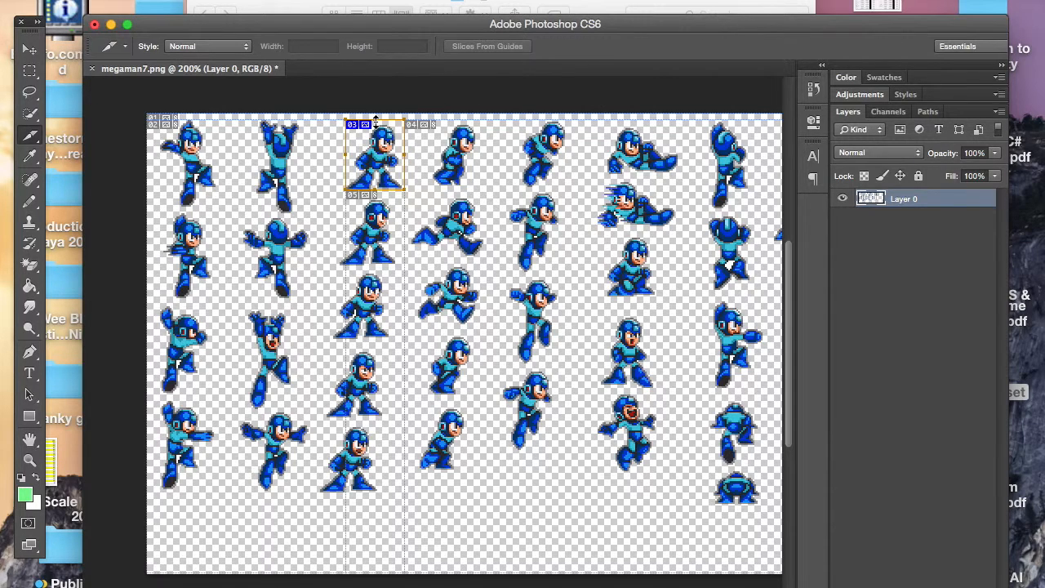
drag(375, 123, 375, 124)
Step: Slice the second standing sprite in the third column and fit the slice's left and right edges to the feet at 400% view
drag(346, 201, 406, 262)
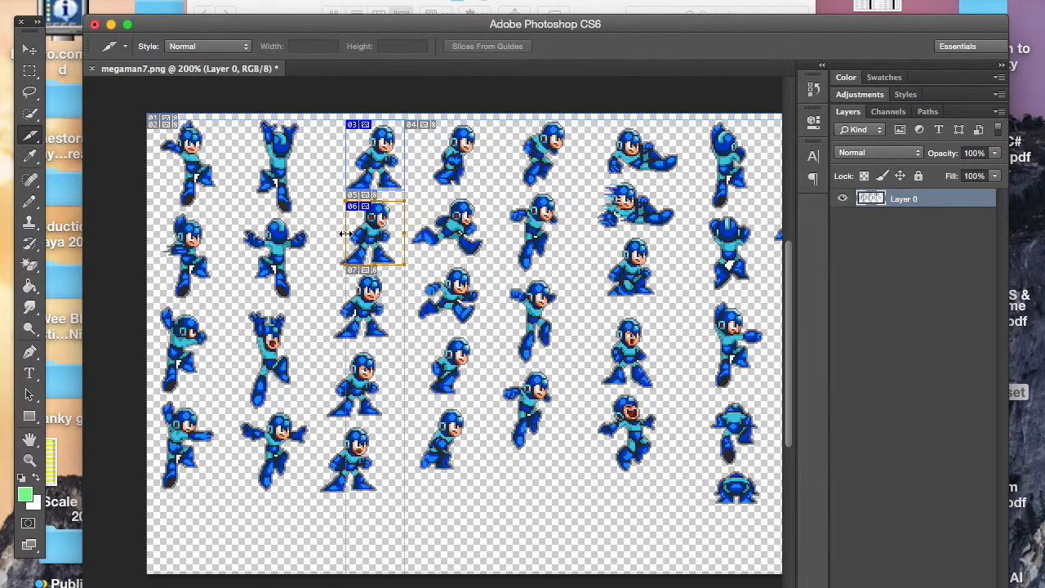
drag(340, 235, 338, 234)
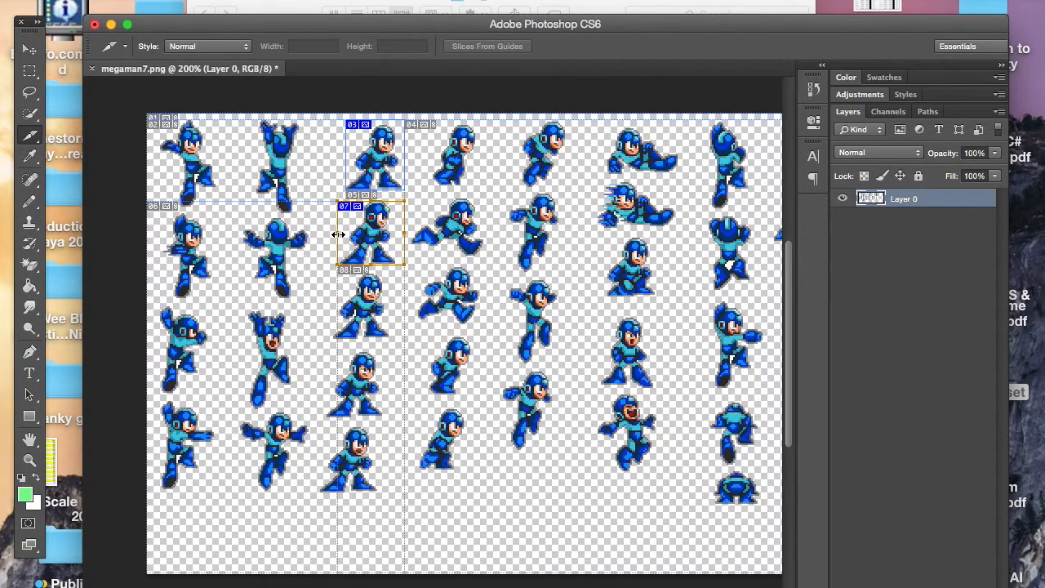
key(super+plus)
key(super+plus)
scroll(339, 234, up, 4)
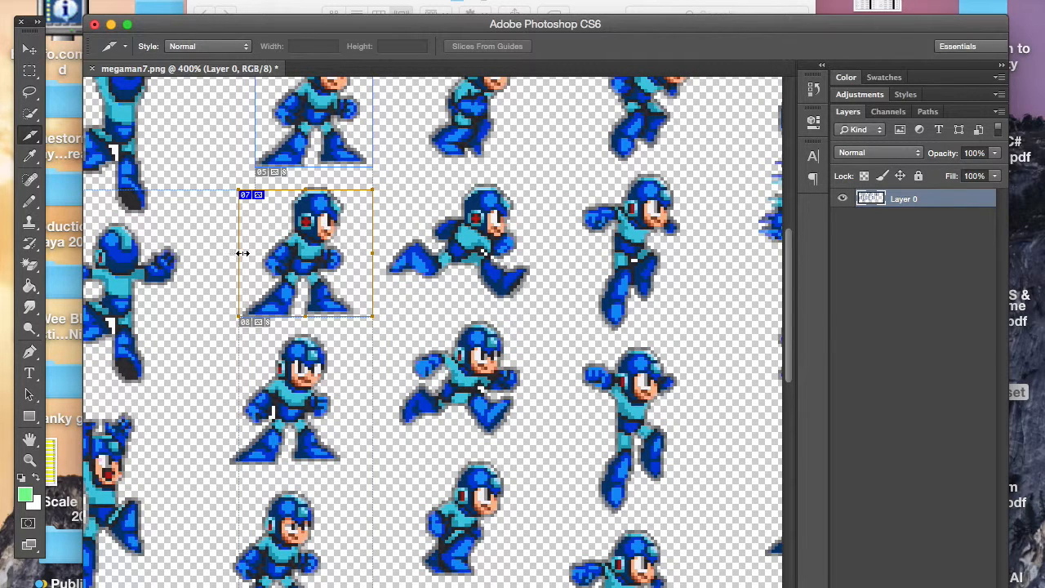
drag(246, 253, 246, 253)
drag(375, 256, 357, 256)
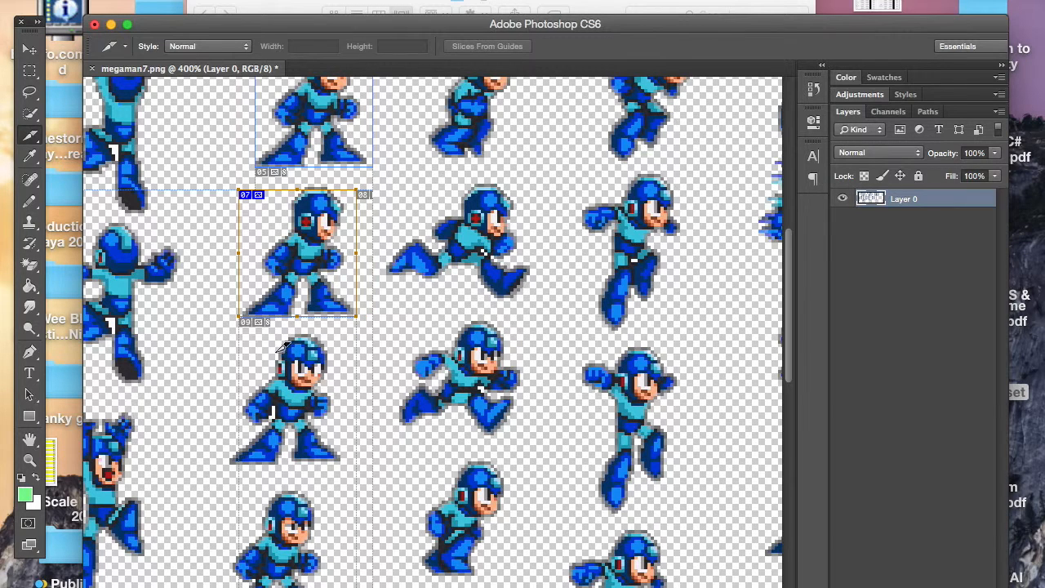
Step: Draw a slice around the third standing sprite in the third column and compare it with the slices above
drag(226, 336, 380, 458)
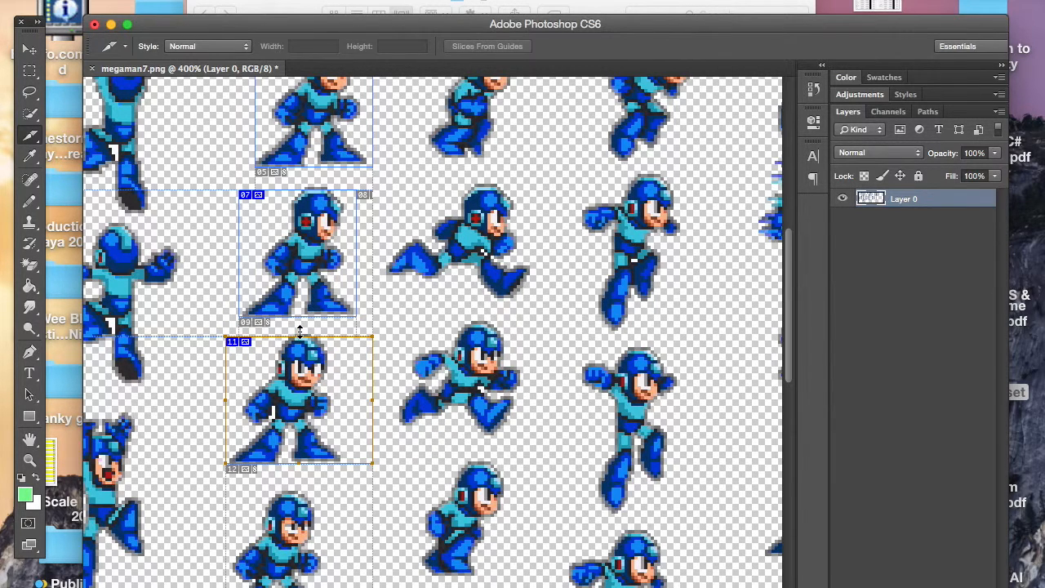
scroll(300, 330, up, 5)
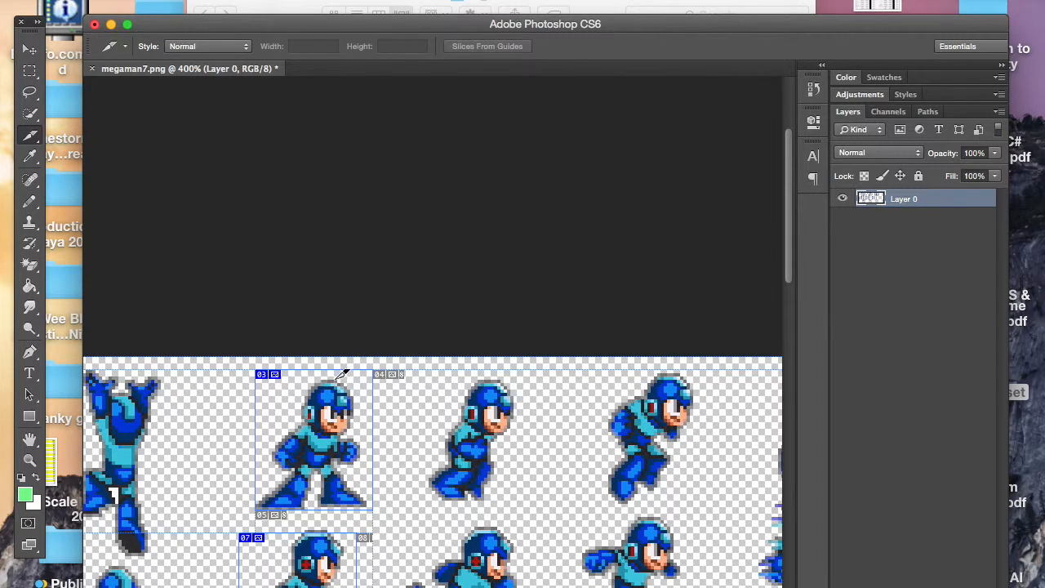
scroll(337, 371, down, 2)
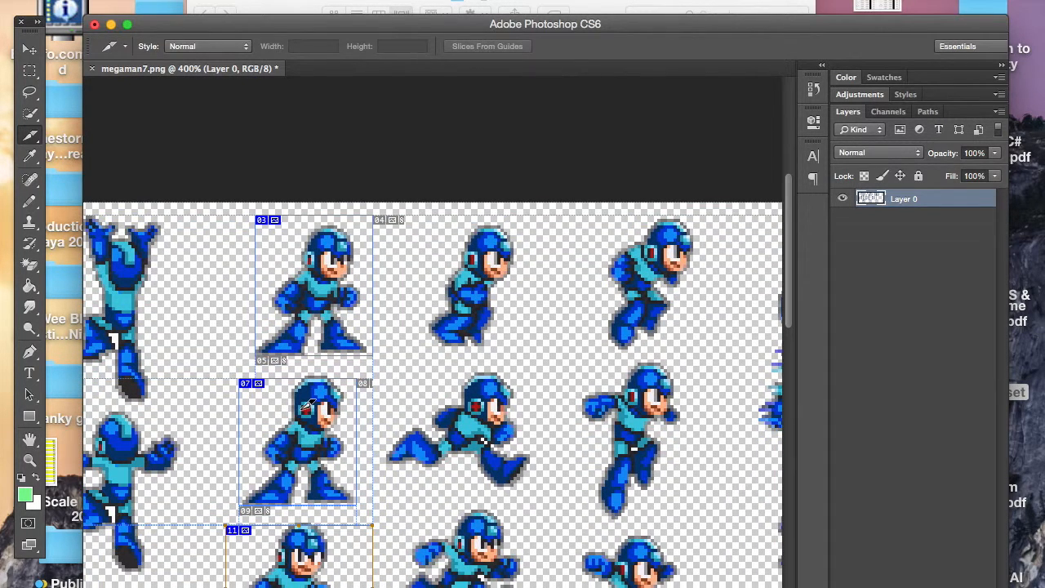
scroll(324, 449, down, 3)
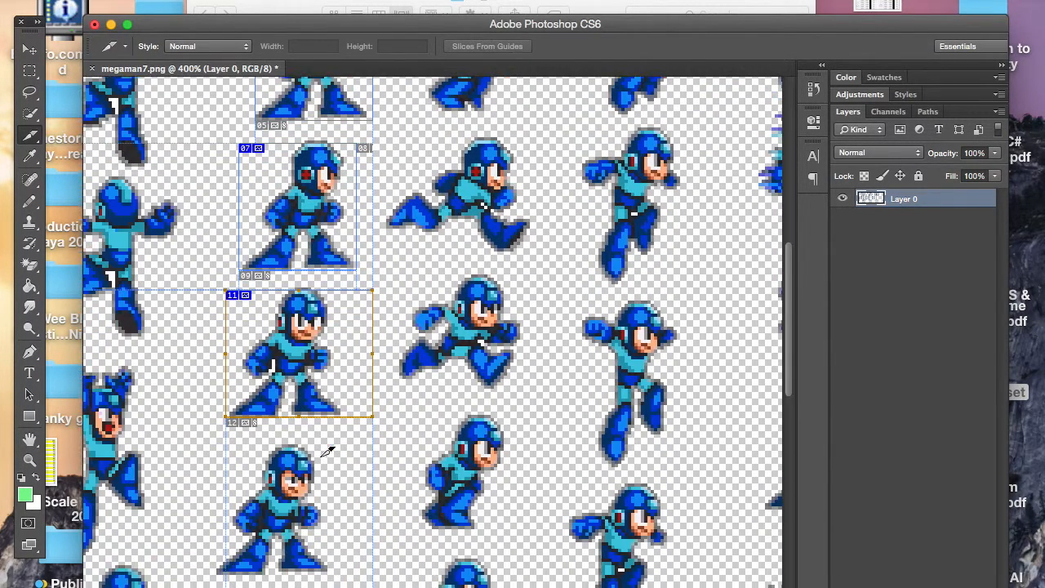
Step: Slice the fourth standing sprite in the third column and pull the slice's right edge in to the foot
drag(219, 450, 220, 452)
drag(275, 493, 362, 573)
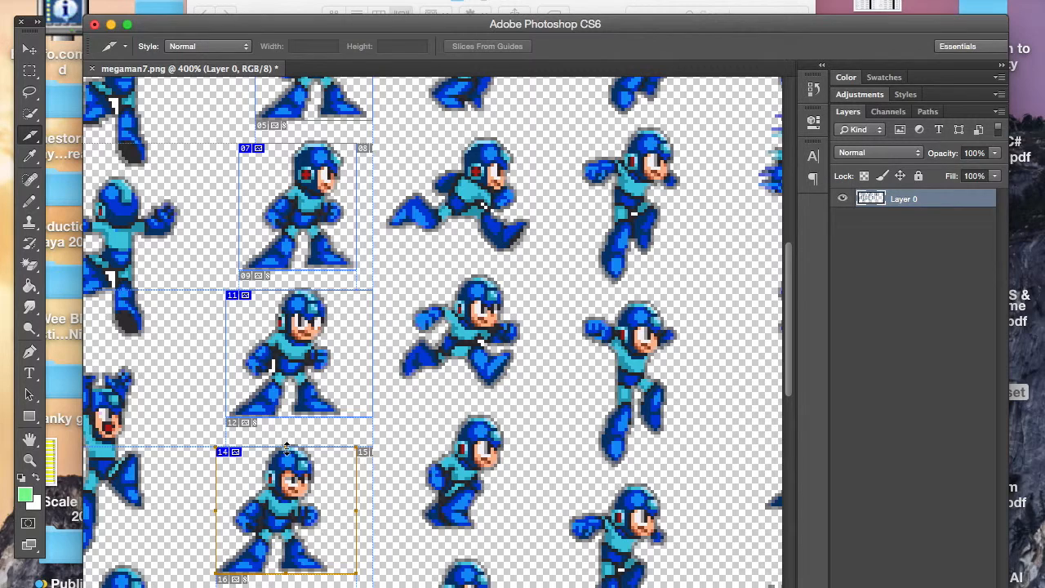
drag(286, 442, 286, 442)
drag(356, 510, 330, 511)
Step: Slice the bottom standing sprite in the third column, and extend the slice's left and top edges to enclose the foot and helmet
scroll(329, 540, down, 2)
scroll(329, 541, down, 6)
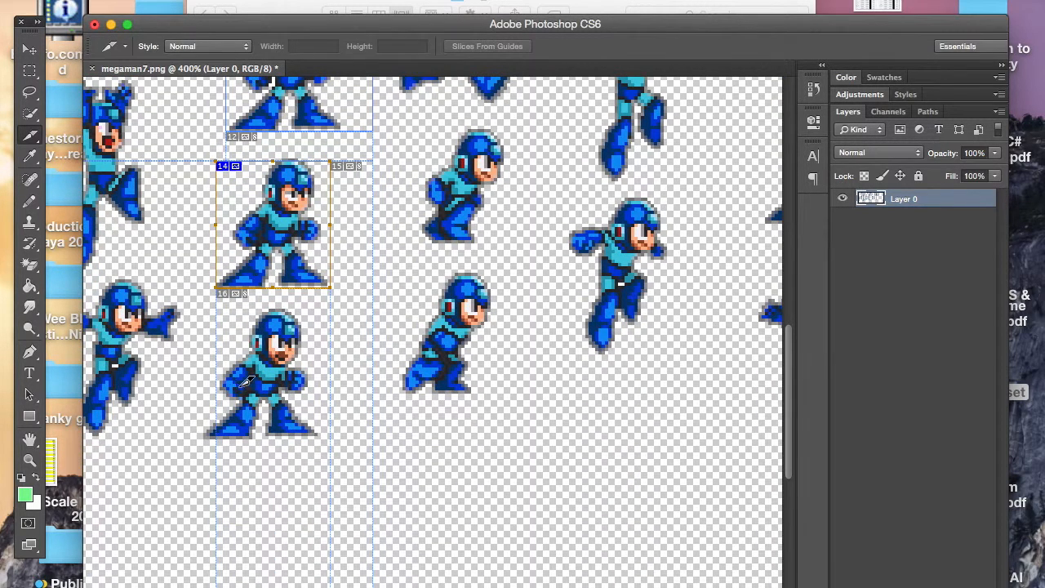
drag(219, 314, 330, 439)
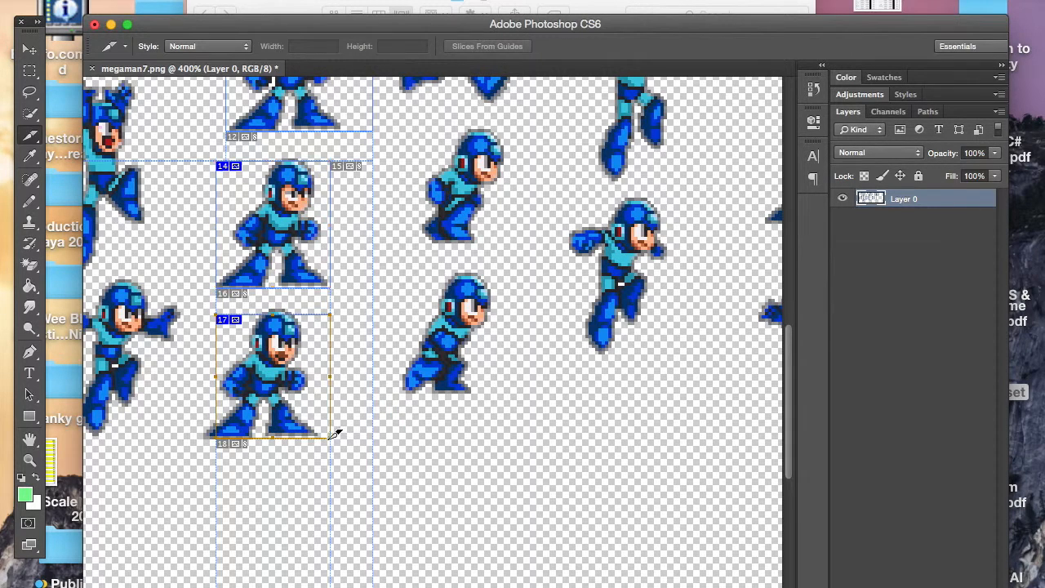
drag(215, 373, 205, 377)
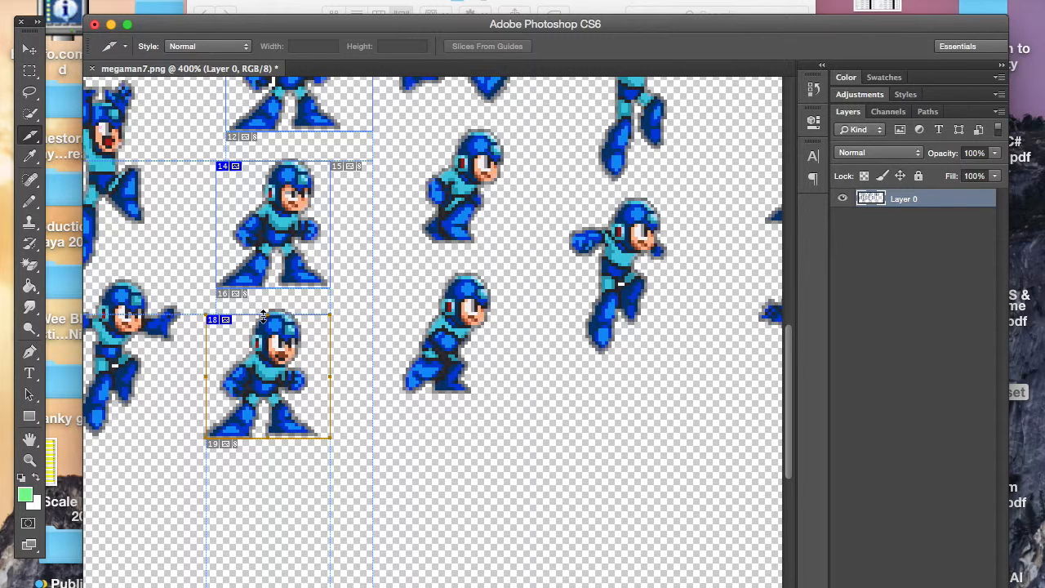
drag(264, 312, 264, 309)
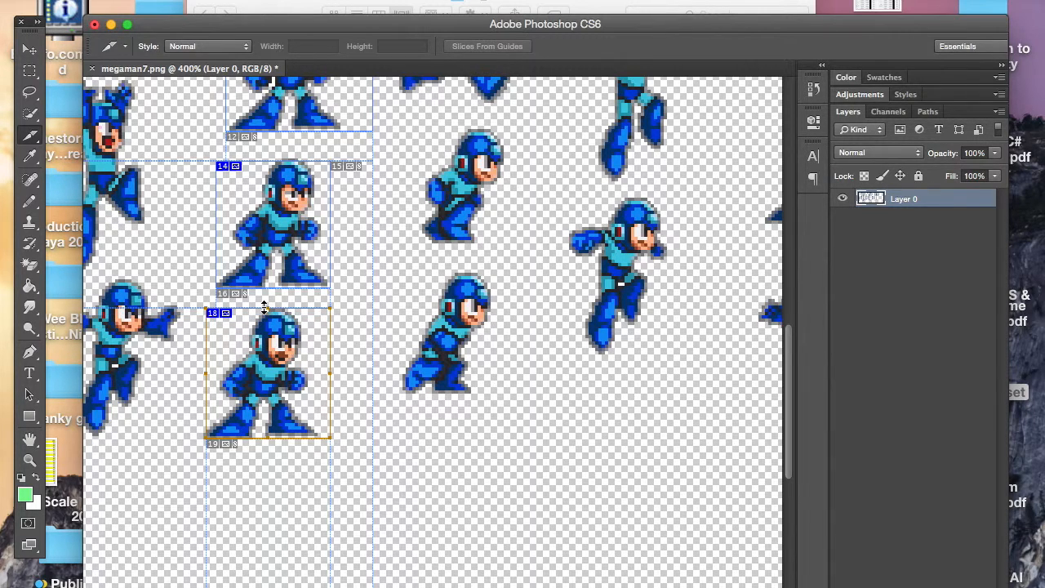
Step: Examine the five slices down the third column, comparing how each frames its standing sprite
scroll(320, 301, up, 3)
scroll(320, 300, left, 1)
scroll(325, 300, up, 1)
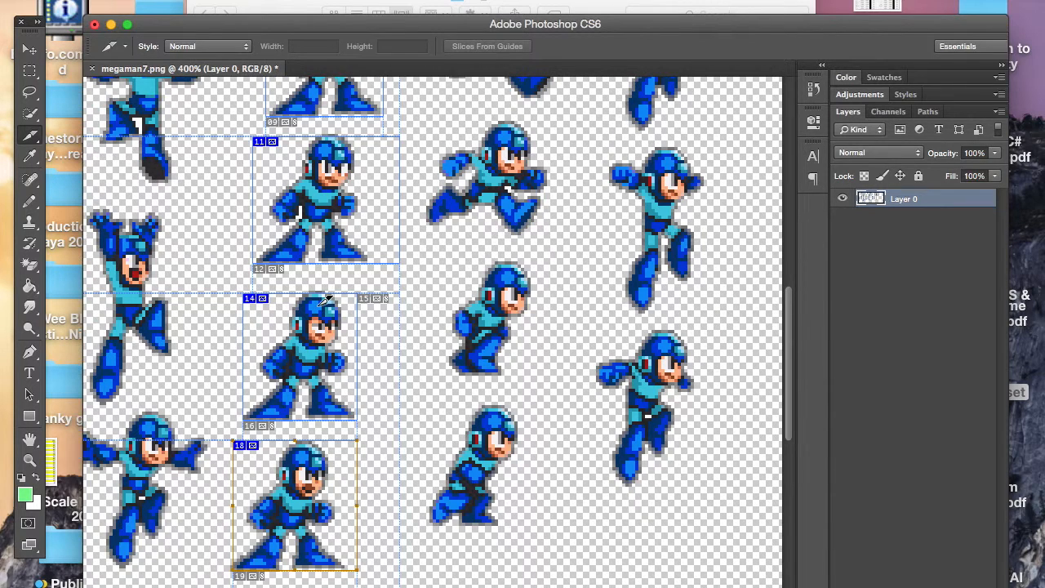
scroll(325, 301, up, 4)
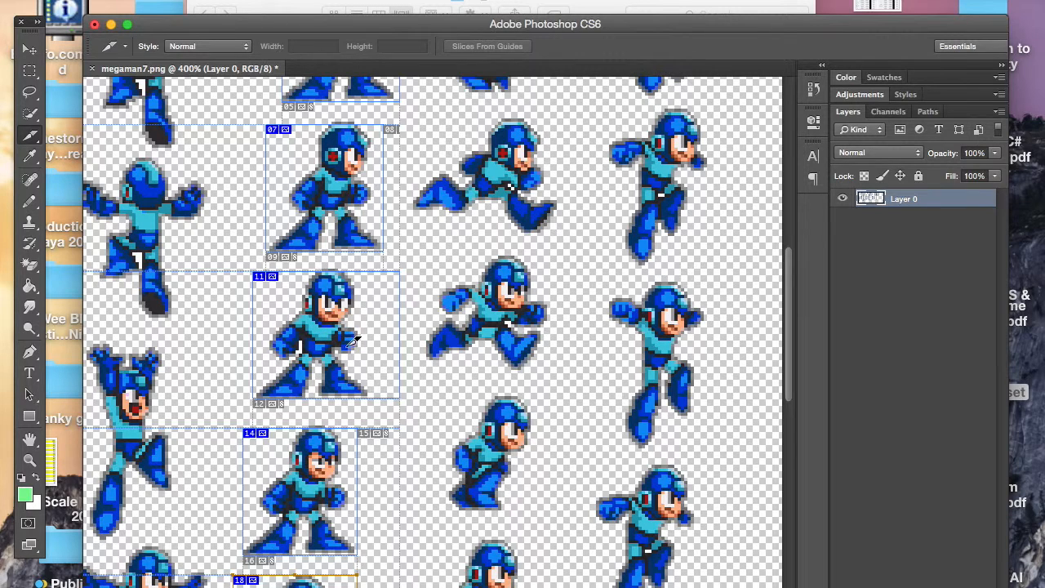
scroll(360, 408, down, 8)
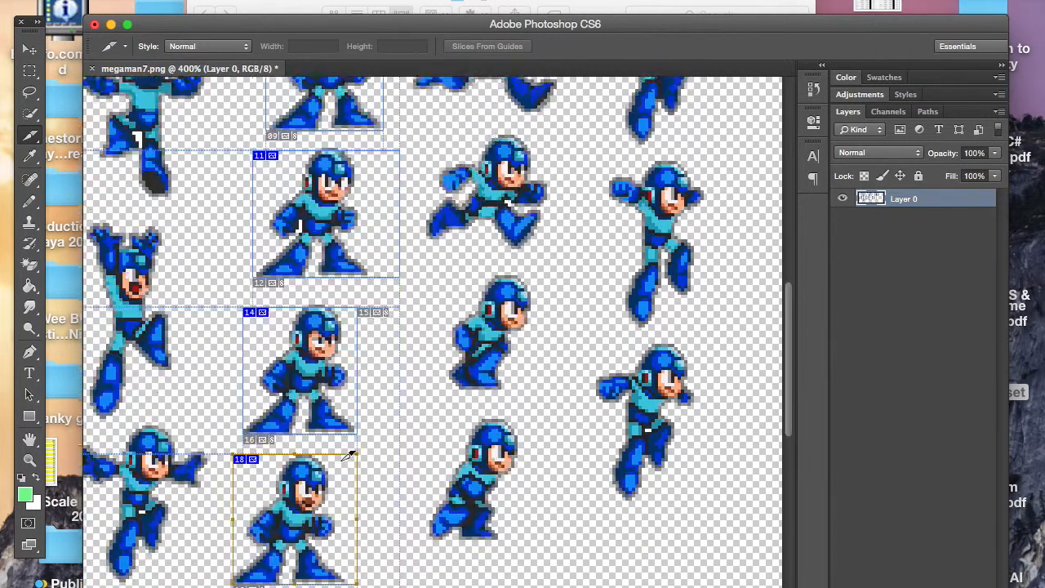
scroll(350, 449, up, 5)
scroll(350, 450, left, 1)
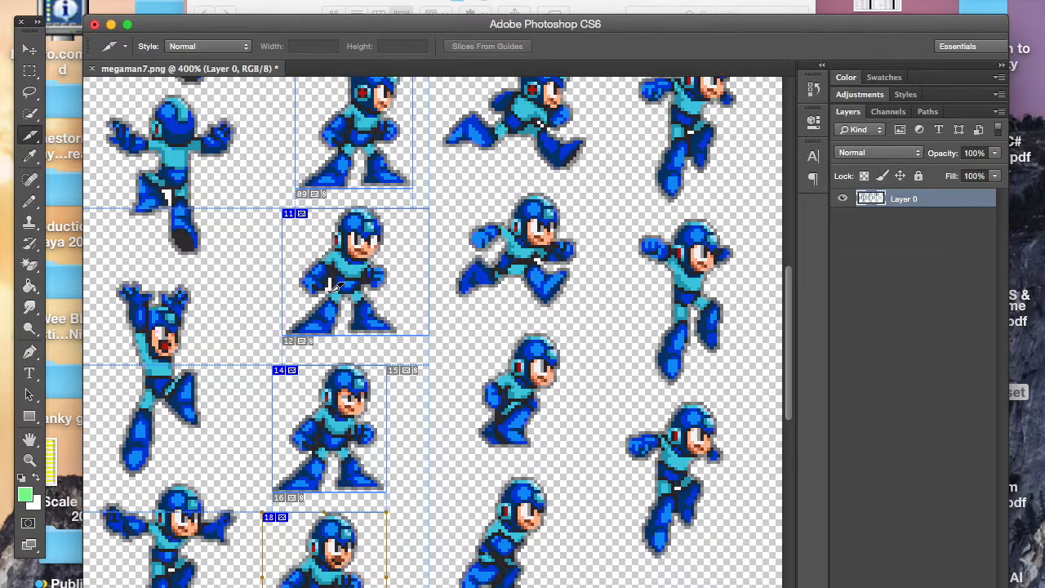
scroll(335, 296, up, 5)
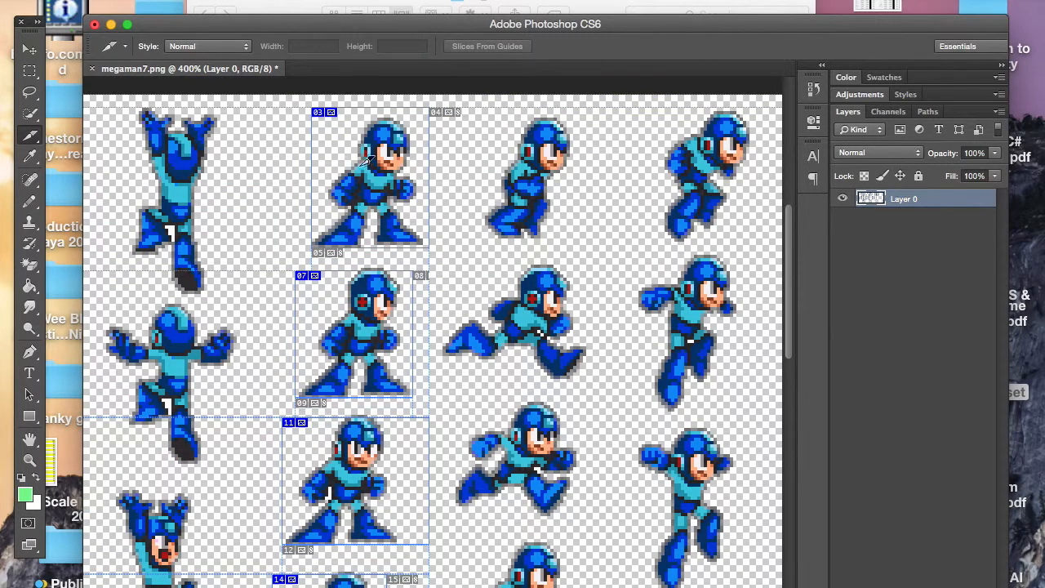
scroll(368, 316, down, 3)
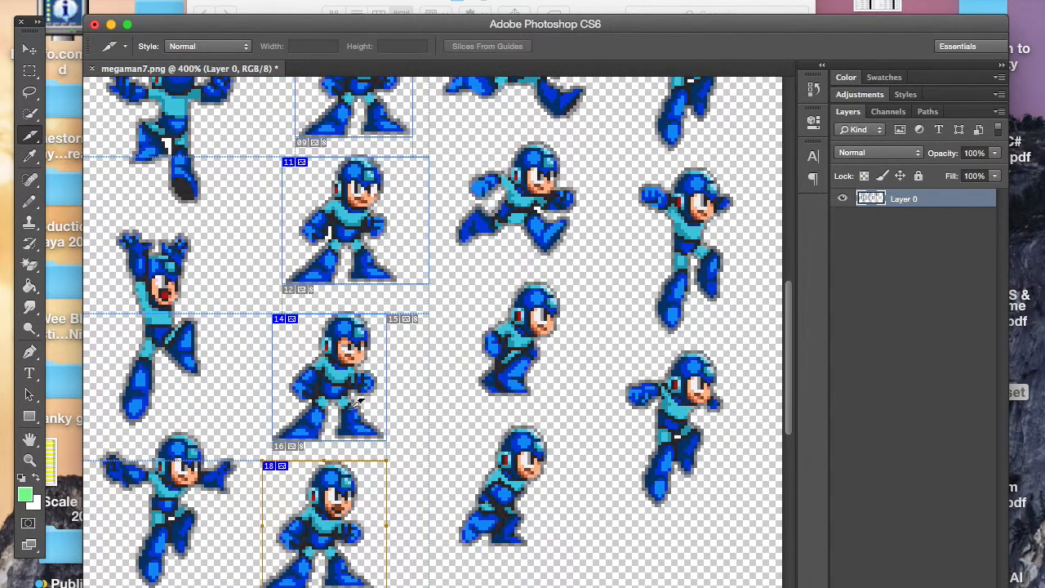
scroll(347, 287, up, 3)
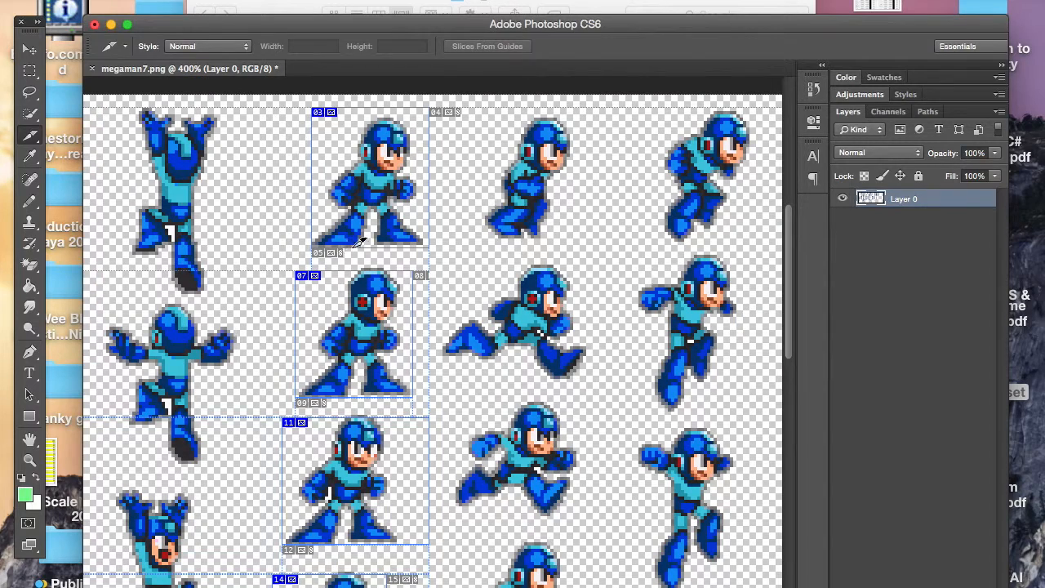
scroll(372, 336, down, 4)
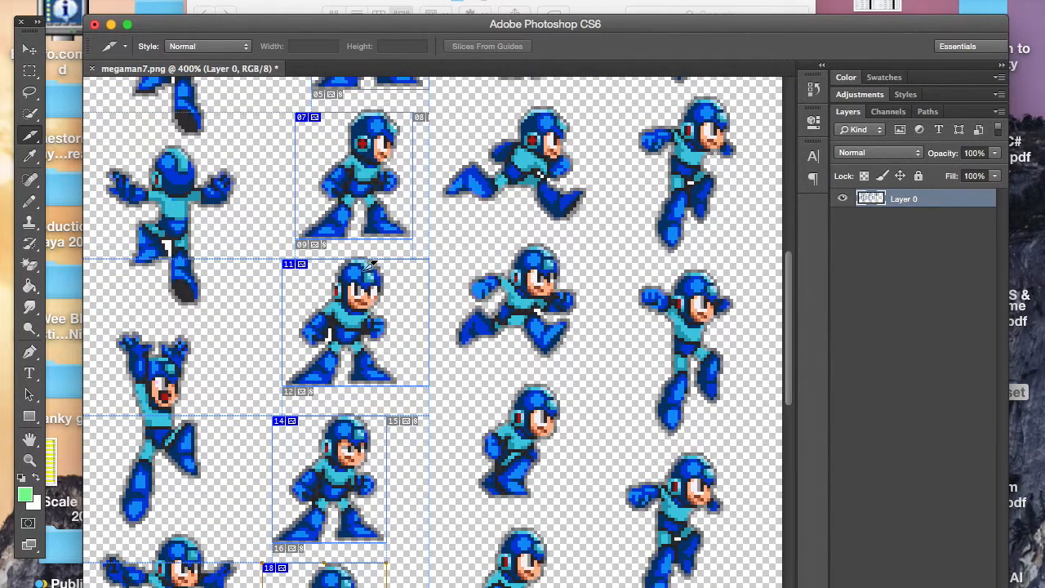
scroll(384, 317, down, 5)
scroll(384, 317, up, 11)
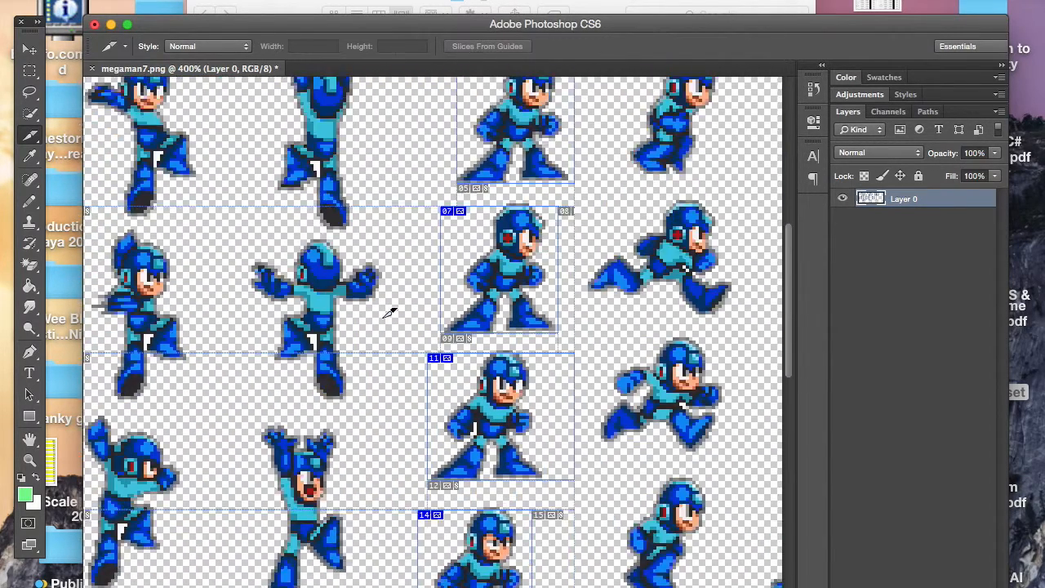
Step: Examine the sliced standing sprites in the third column and the unsliced animation frames in the surrounding columns
scroll(384, 317, down, 7)
scroll(390, 313, up, 3)
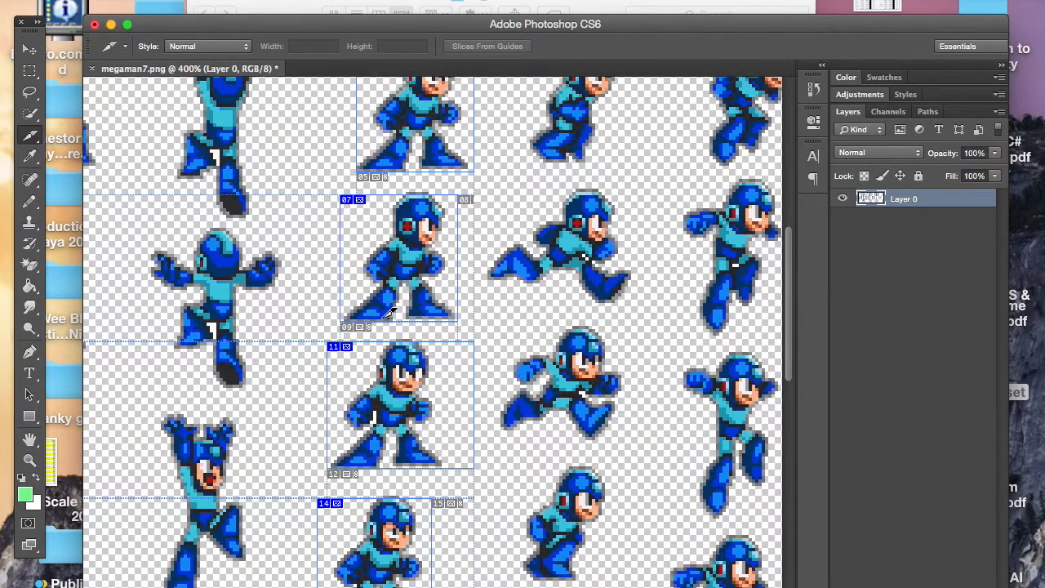
scroll(351, 278, up, 7)
scroll(356, 280, right, 3)
scroll(356, 280, down, 3)
scroll(355, 279, right, 5)
scroll(356, 280, down, 1)
scroll(355, 280, left, 8)
scroll(356, 280, left, 6)
scroll(354, 280, right, 4)
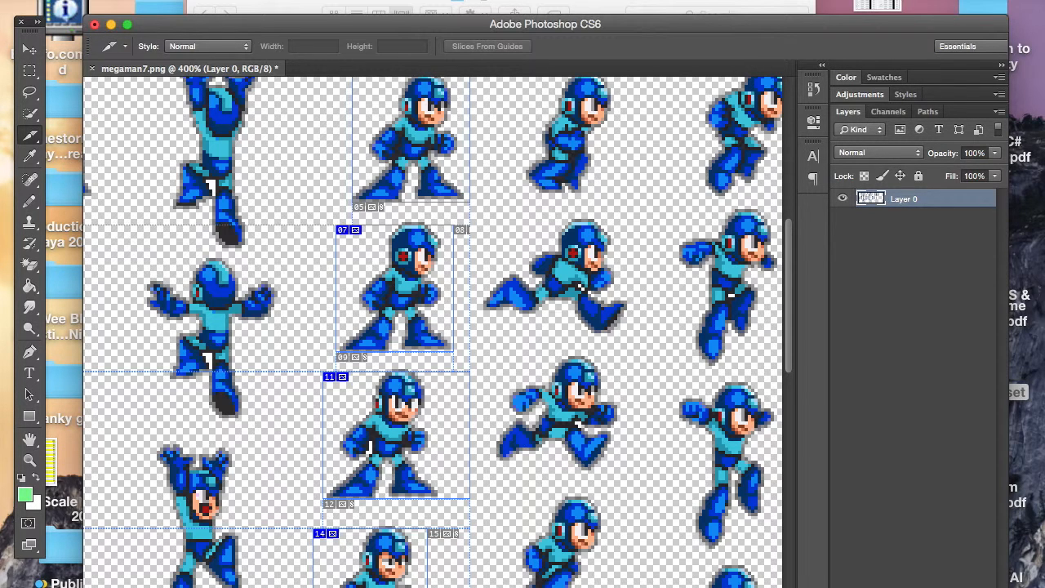
Step: Open the sprite sheet in Save for Web and select the top standing sprite's slice in the third column
click(122, 0)
click(186, 197)
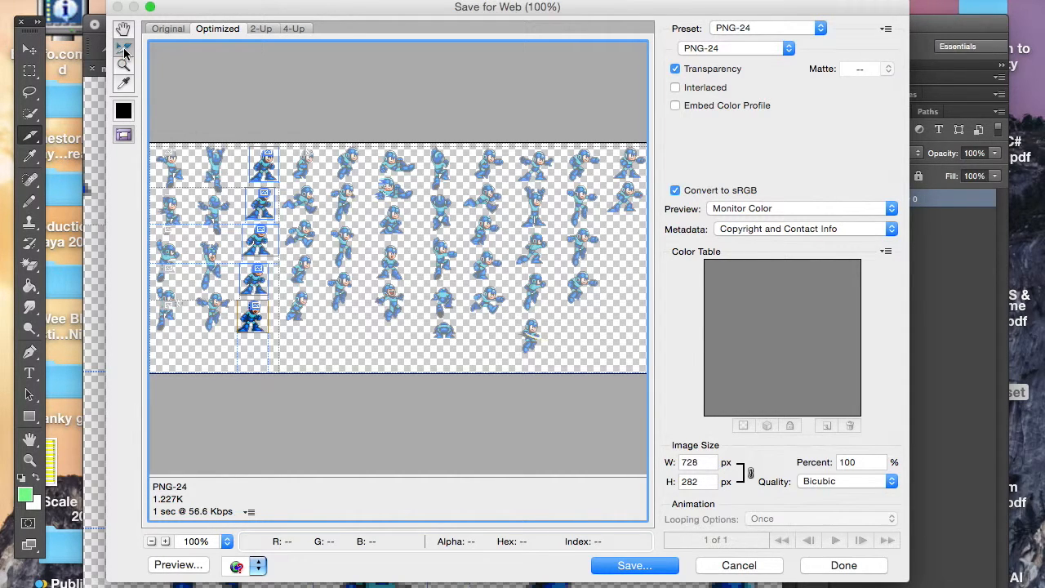
click(263, 167)
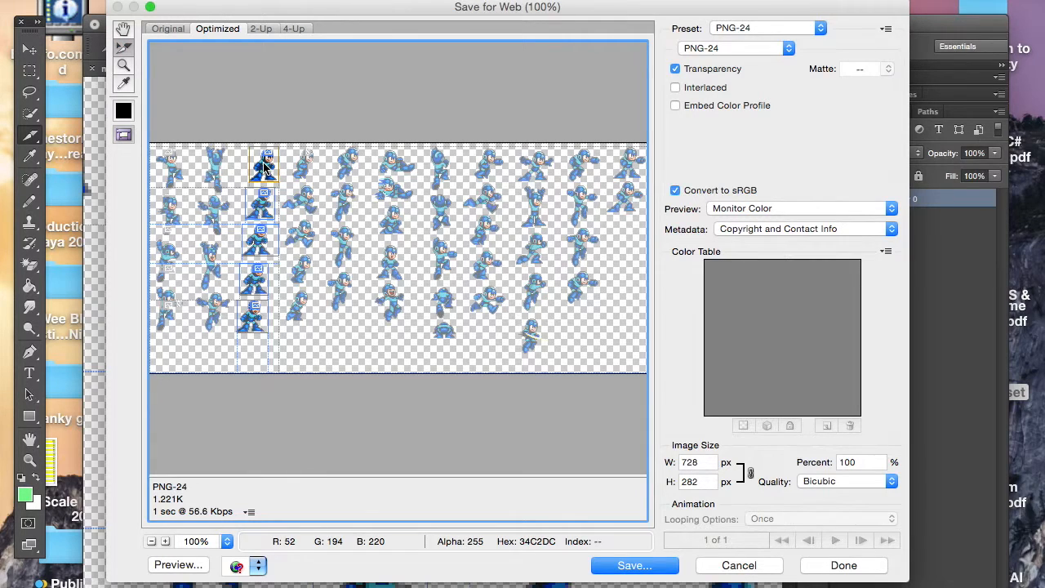
right_click(263, 209)
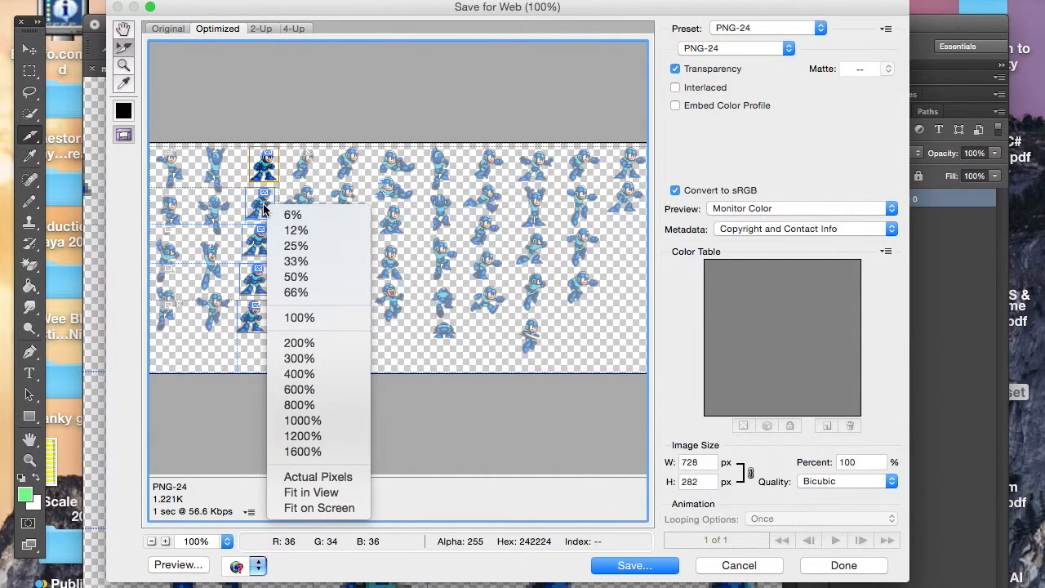
click(263, 209)
click(263, 194)
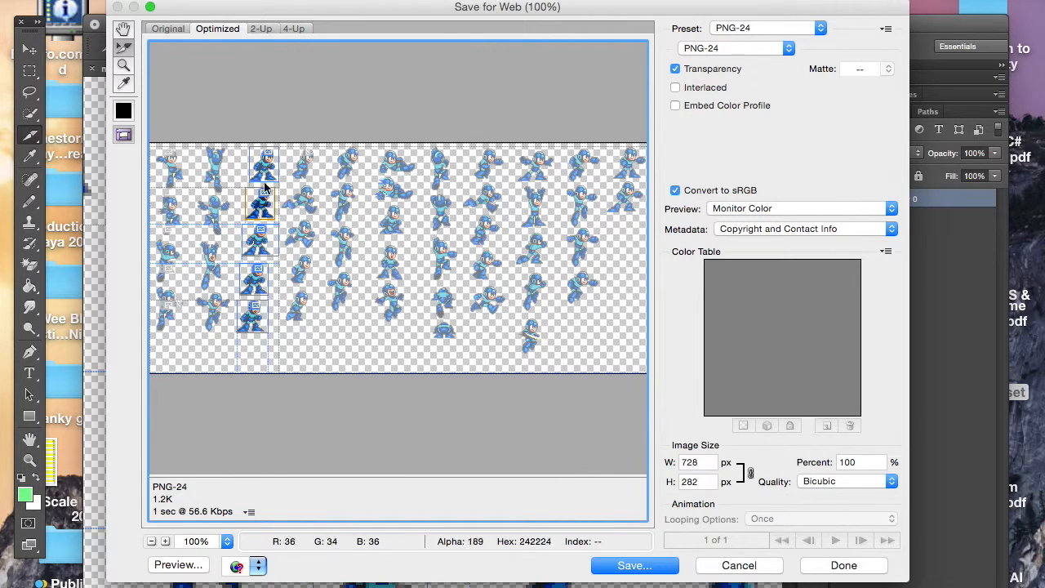
alt+click(264, 166)
click(263, 196)
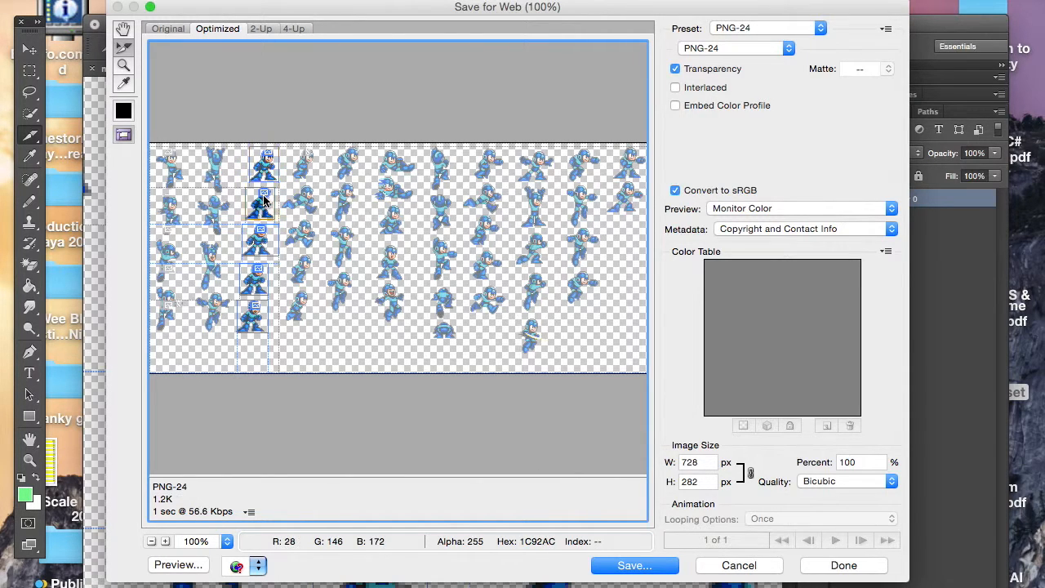
shift+click(263, 200)
Step: Select all five standing-sprite slices down the third column together in the export preview
click(263, 167)
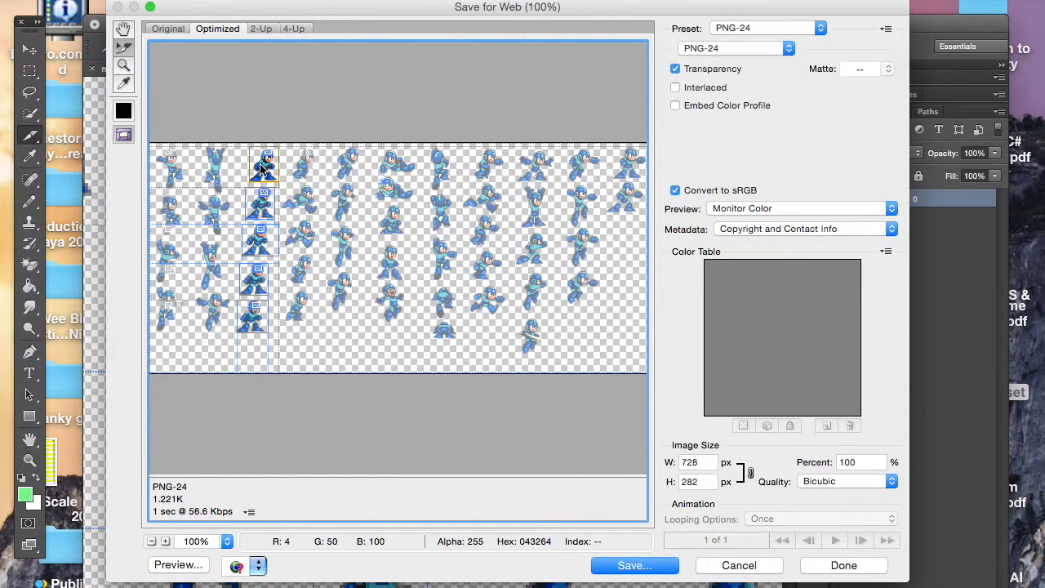
shift+click(257, 209)
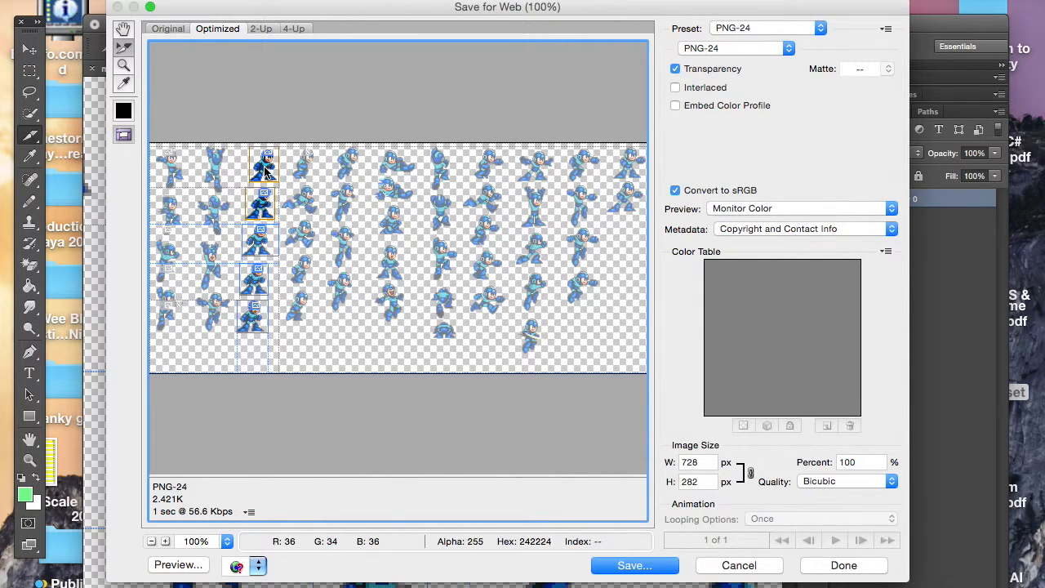
shift+click(260, 248)
shift+click(253, 284)
shift+click(249, 326)
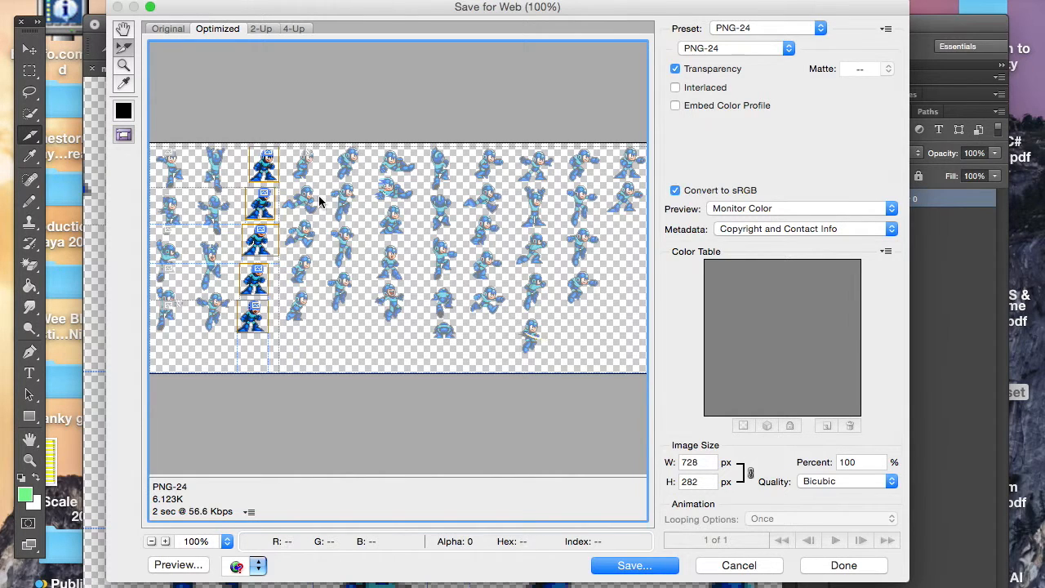
Step: Save the slices to the Desktop as MegamanIdle.png, with Images Only format and All Slices included
click(635, 565)
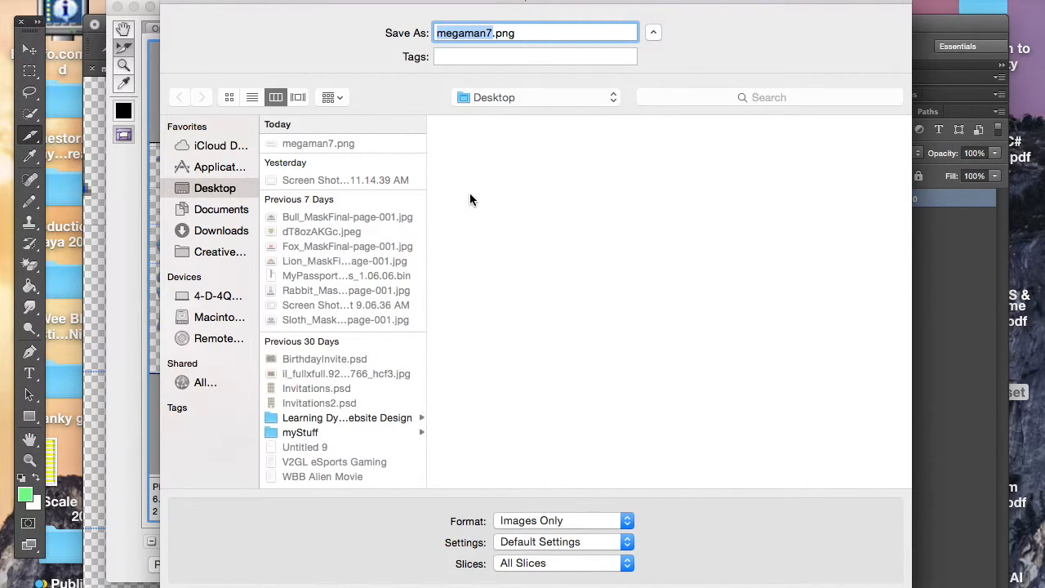
key(BackSpace)
text(MegamanIdle)
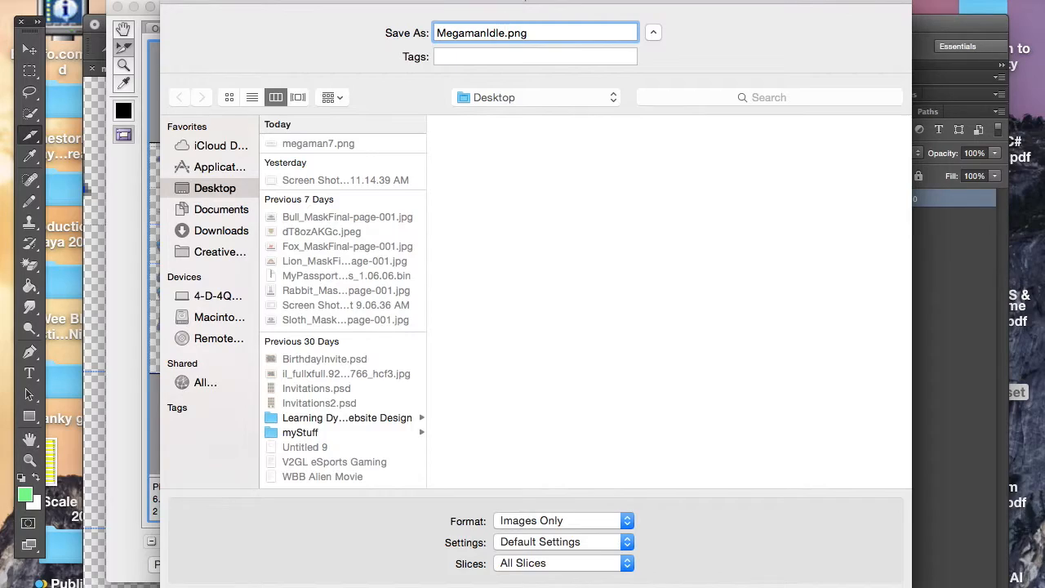
key(Return)
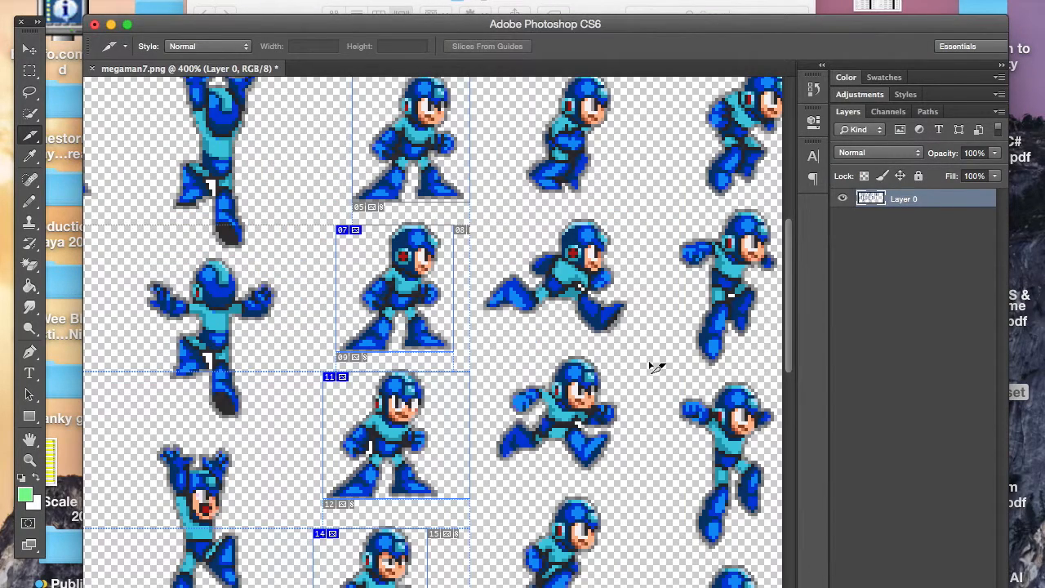
Step: Switch to the desktop and move the exported images folder to just below megaman7.png, clearing the open file window
key(super+h)
key(super+w)
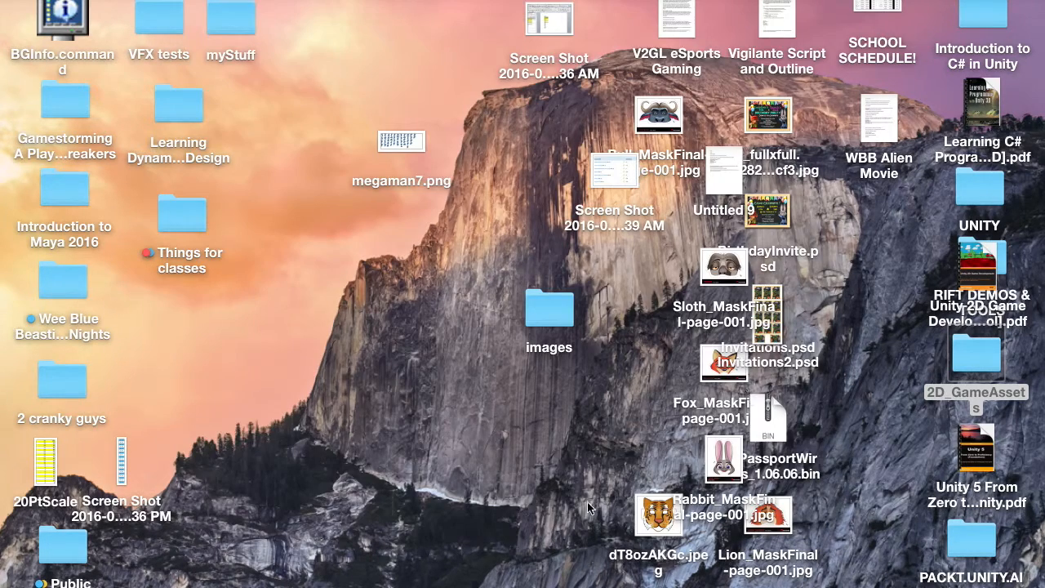
click(537, 319)
drag(538, 318, 431, 245)
key(F11)
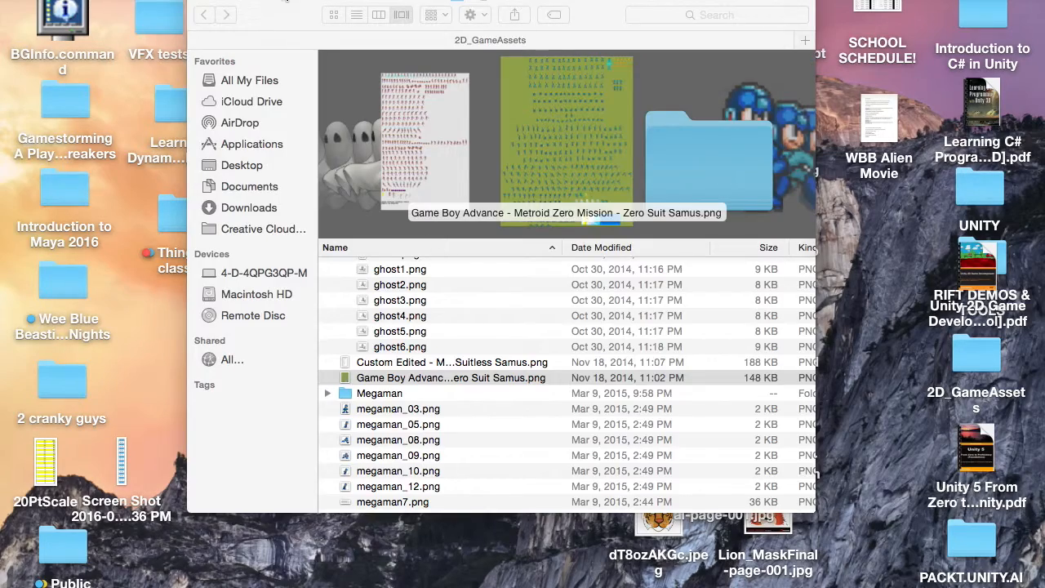
click(206, 0)
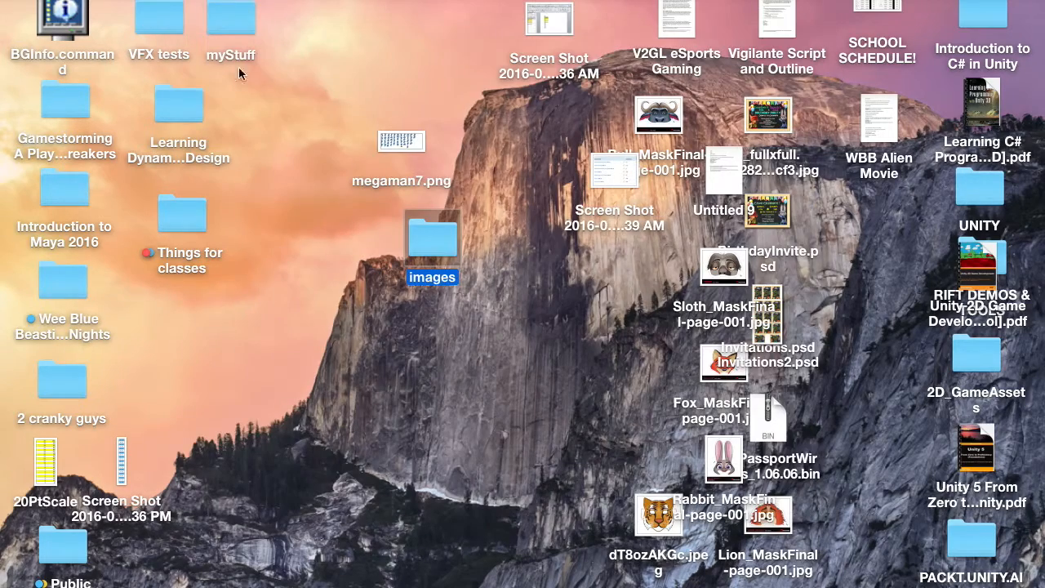
Step: Open the images folder and preview the exported MegamanIdle files one after another, starting from MegamanIdle_01.png
double_click(434, 251)
click(107, 273)
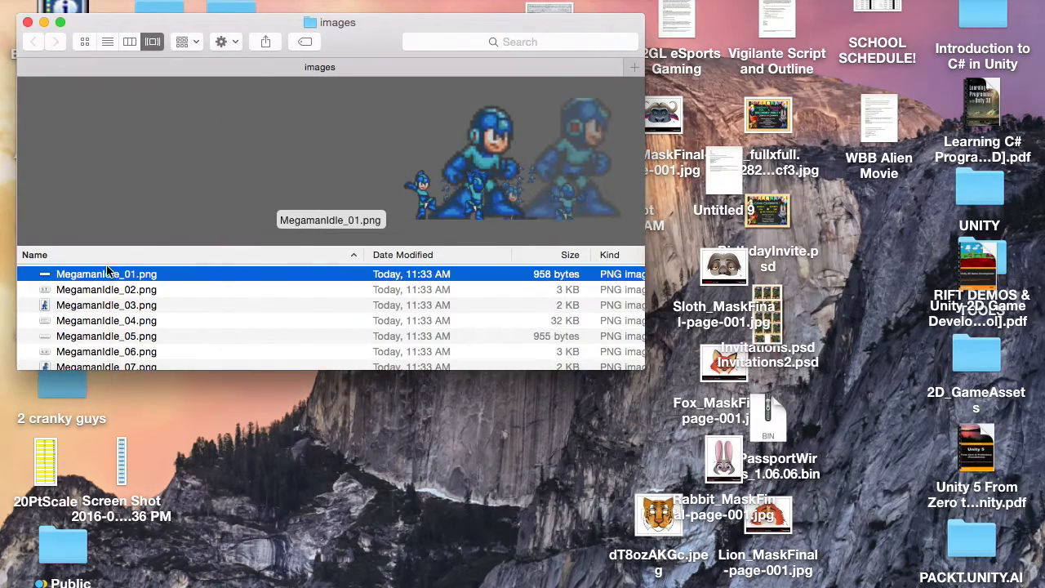
key(Down)
key(Down)
key(Down)
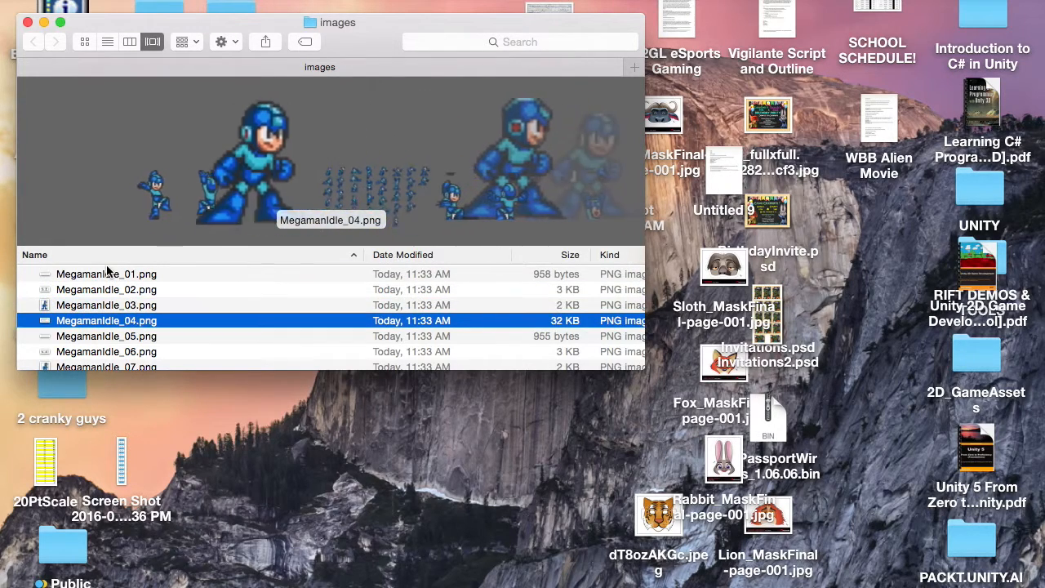
key(Down)
key(Down)
key(Down)
key(Down)
key(Down)
key(Down)
key(Down)
key(Down)
key(Down)
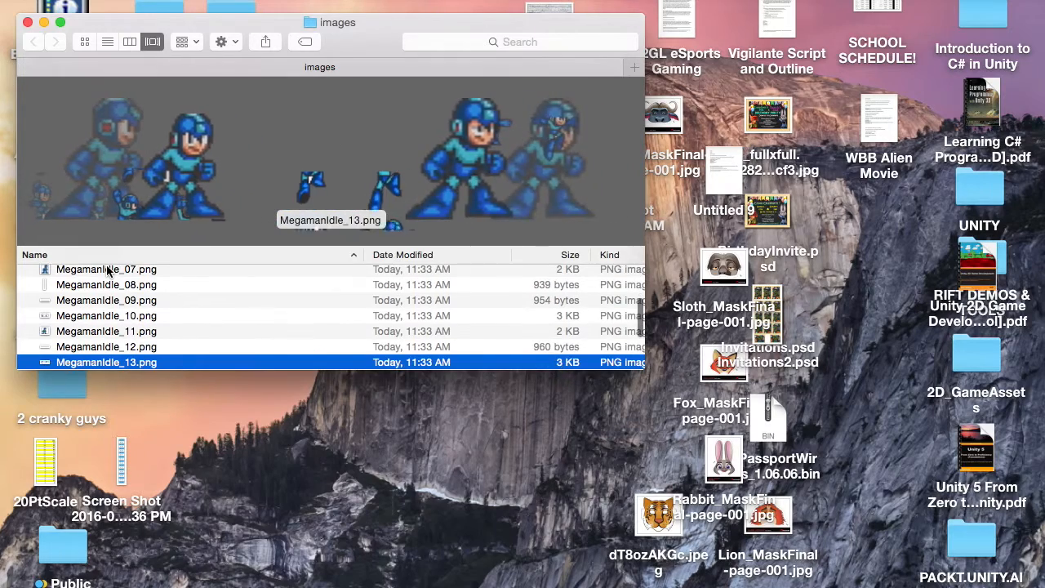
key(Down)
key(Down)
Step: Step back through the exported files to MegamanIdle_01.png, and recheck the previews of MegamanIdle_02.png through MegamanIdle_05.png
key(Up)
key(Up)
key(Up)
key(Up)
key(Up)
key(Up)
key(Up)
key(Up)
key(Up)
key(Up)
key(Up)
key(Up)
key(Up)
key(Up)
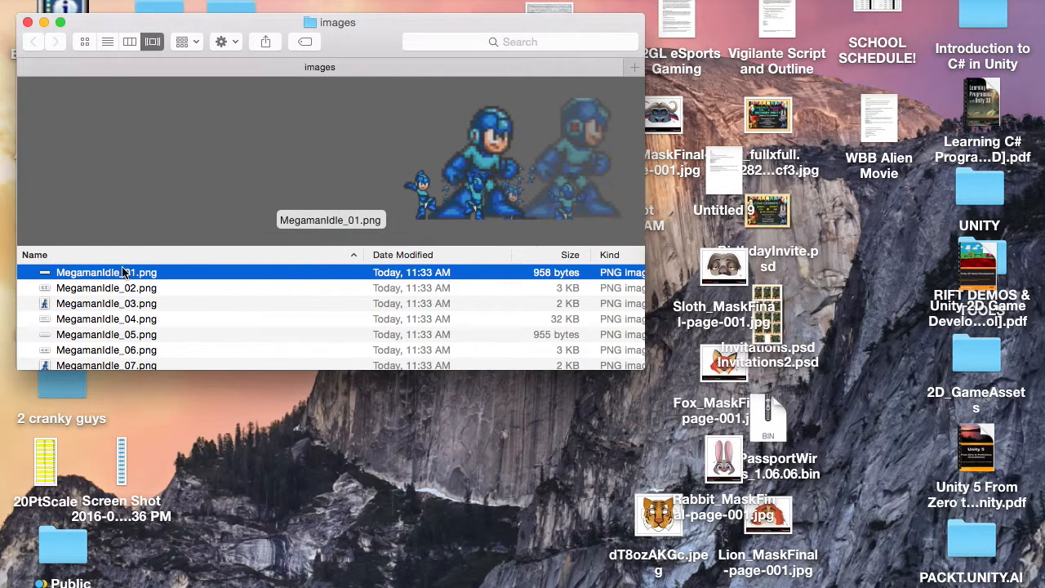
click(131, 288)
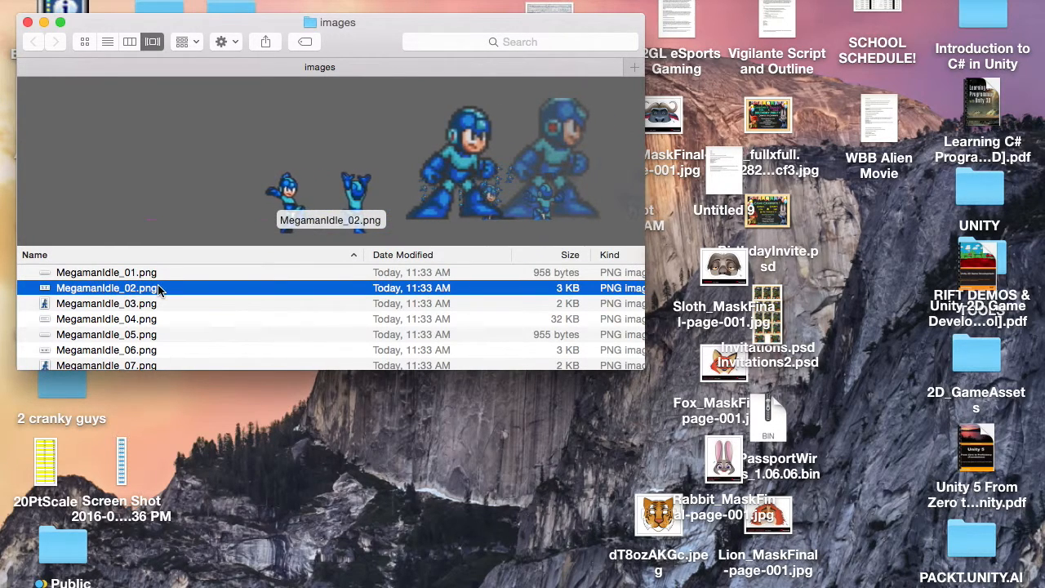
key(Down)
key(Down)
key(Down)
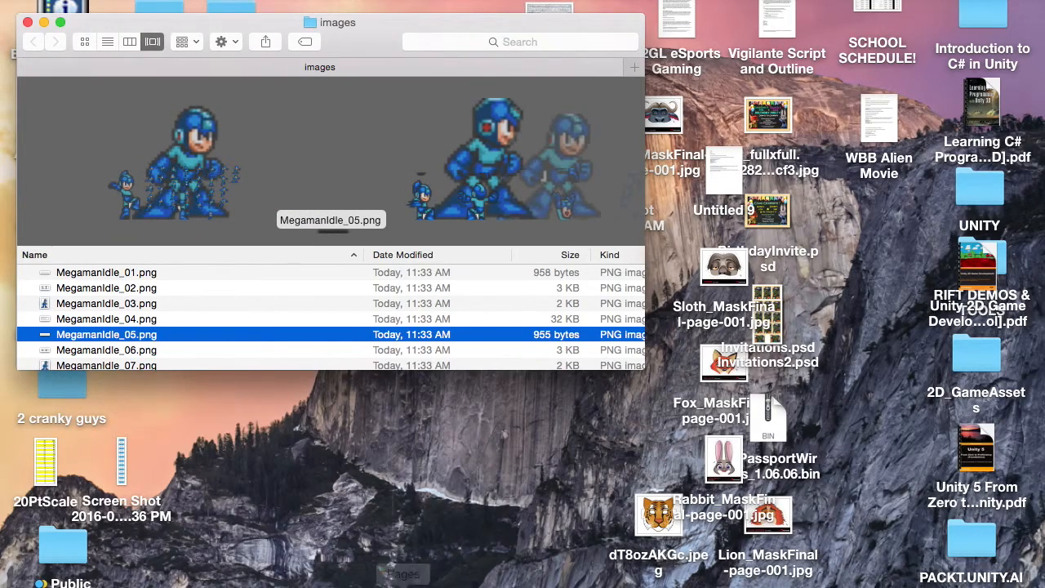
Step: Return to Photoshop, reopen Save for Web, and select the five standing-sprite slices in the third column
click(629, 557)
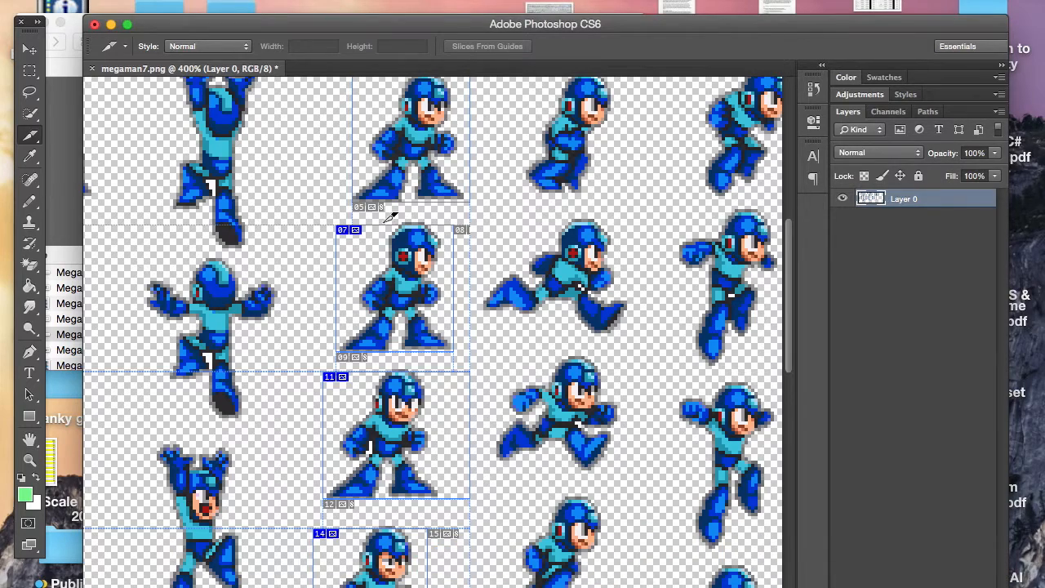
click(131, 0)
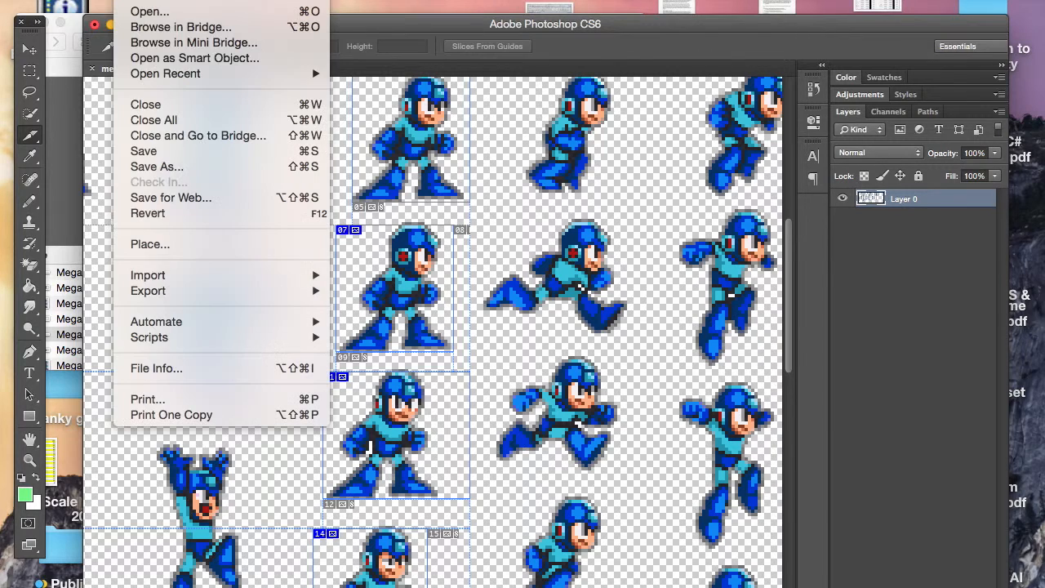
click(168, 197)
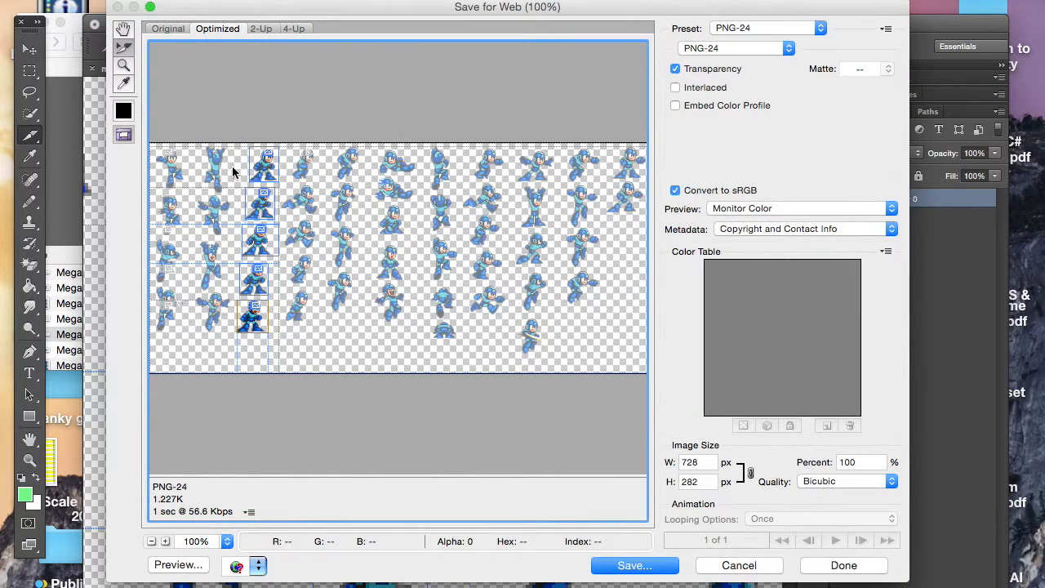
shift+click(252, 284)
shift+click(260, 243)
shift+click(265, 206)
shift+click(266, 170)
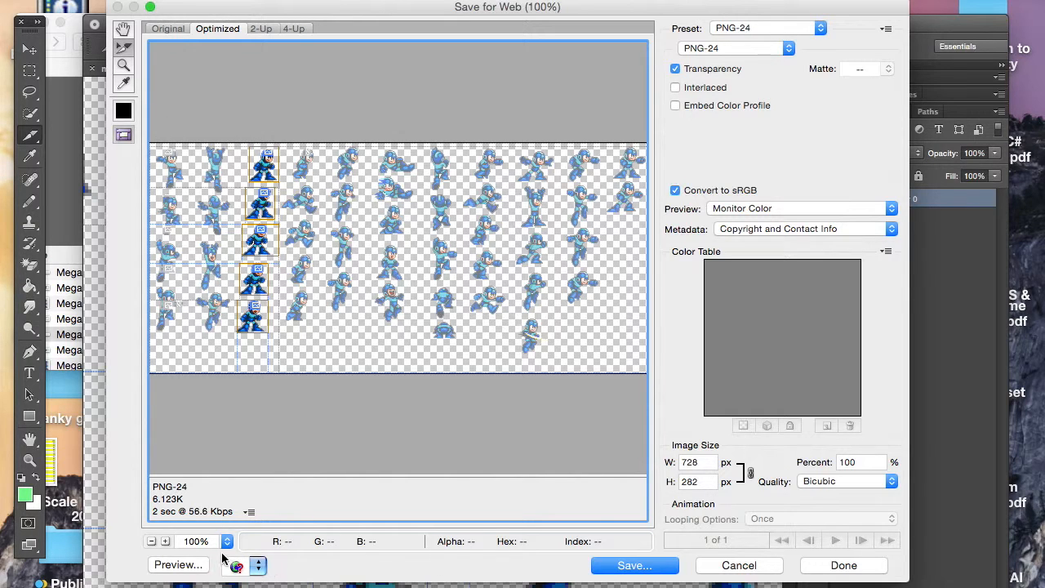
Step: Export only the Selected Slices as Images Only to the Desktop under the name MMIdle.png
click(636, 565)
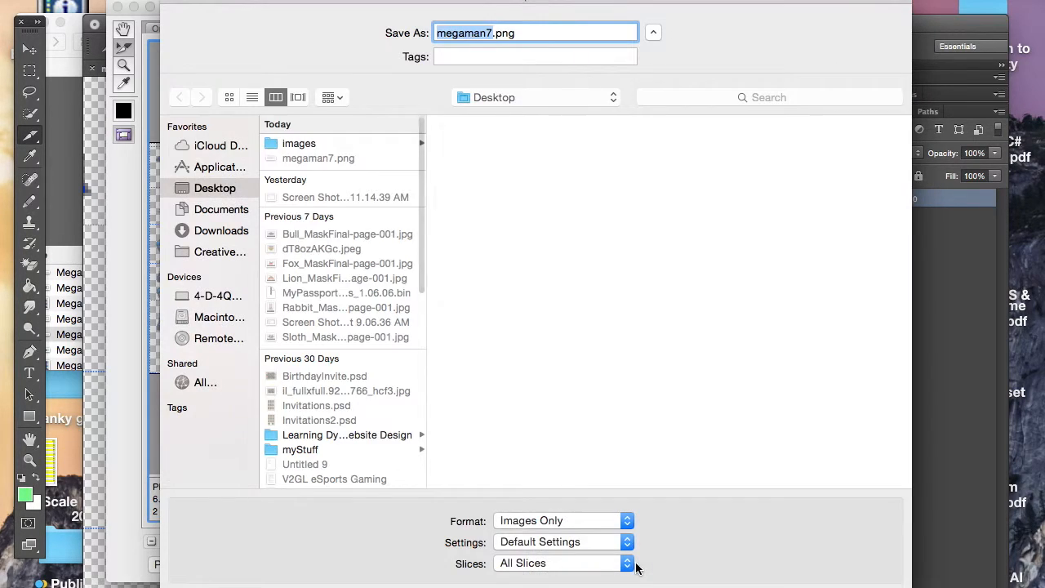
click(626, 521)
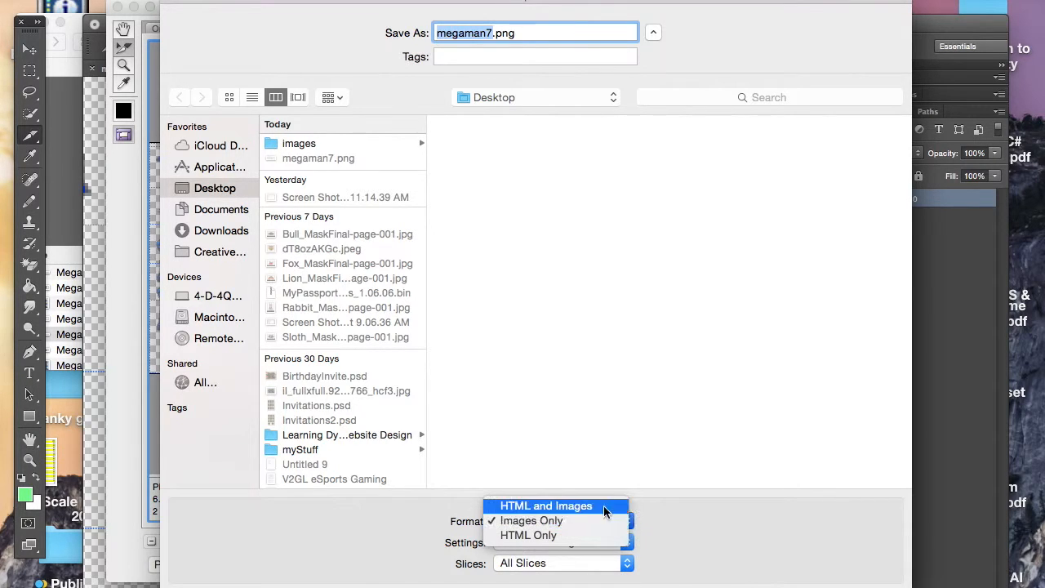
click(664, 509)
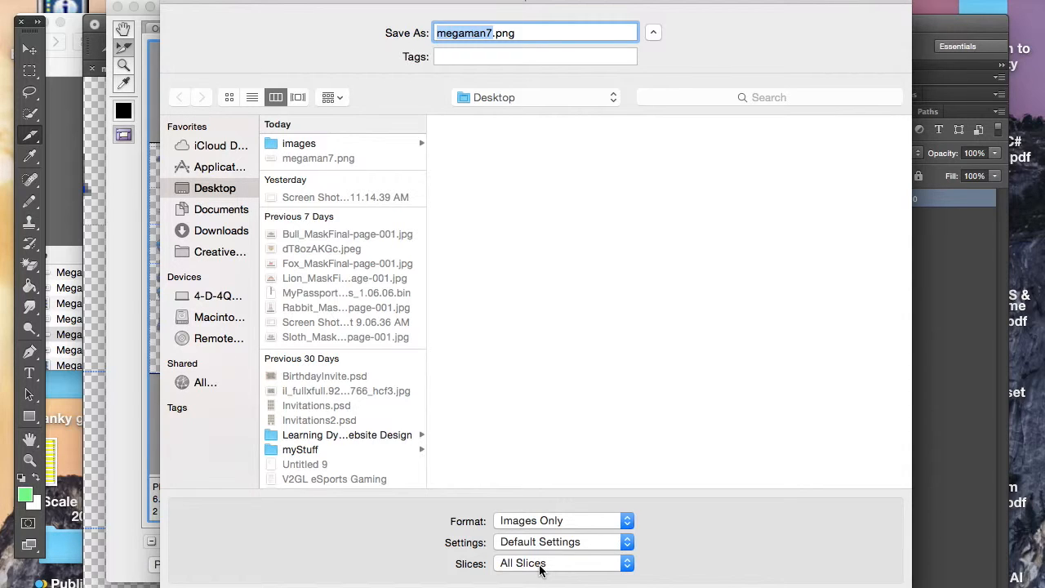
click(626, 563)
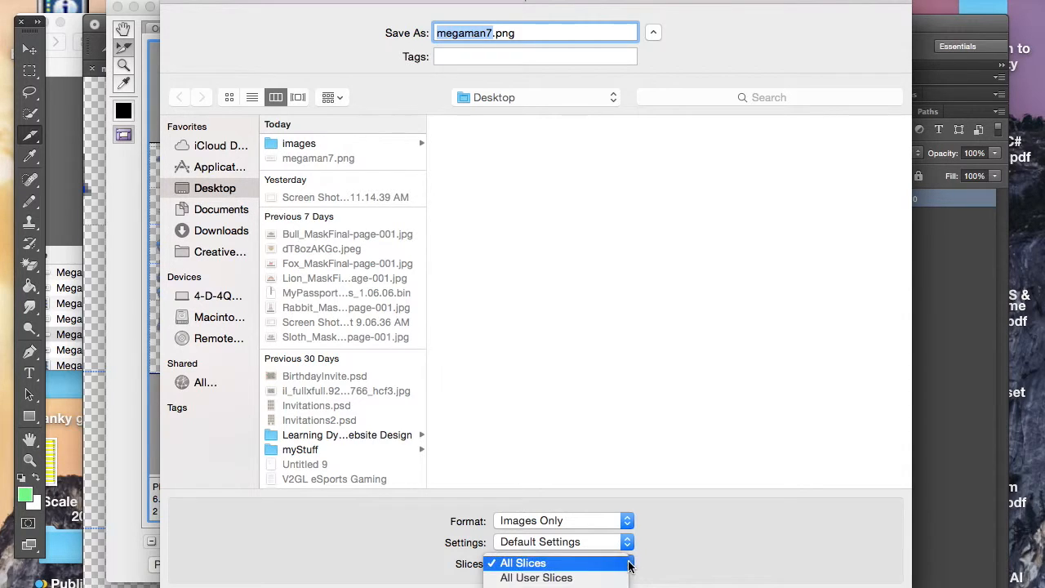
click(572, 586)
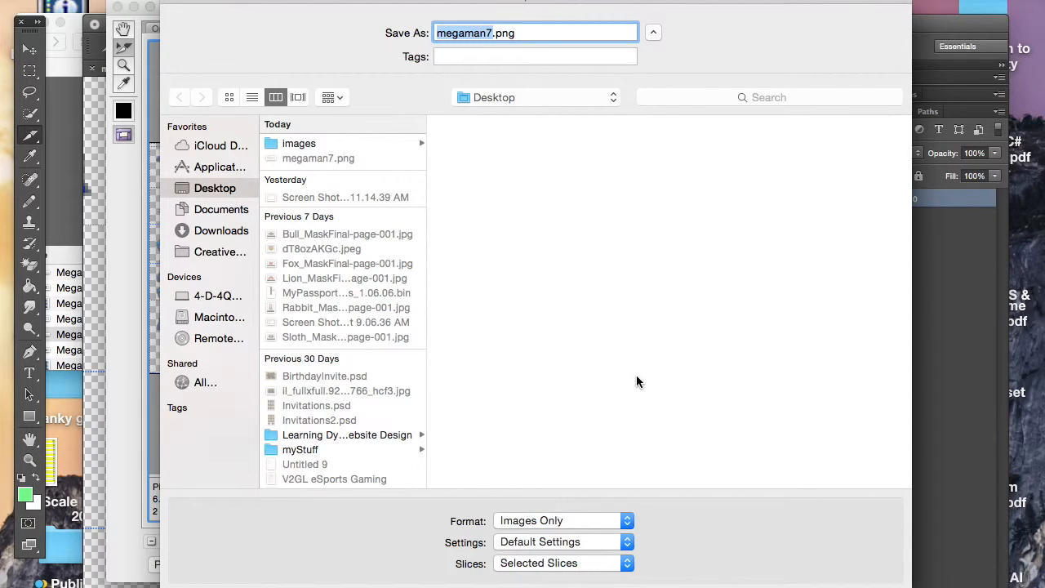
key(BackSpace)
text(MMIdle)
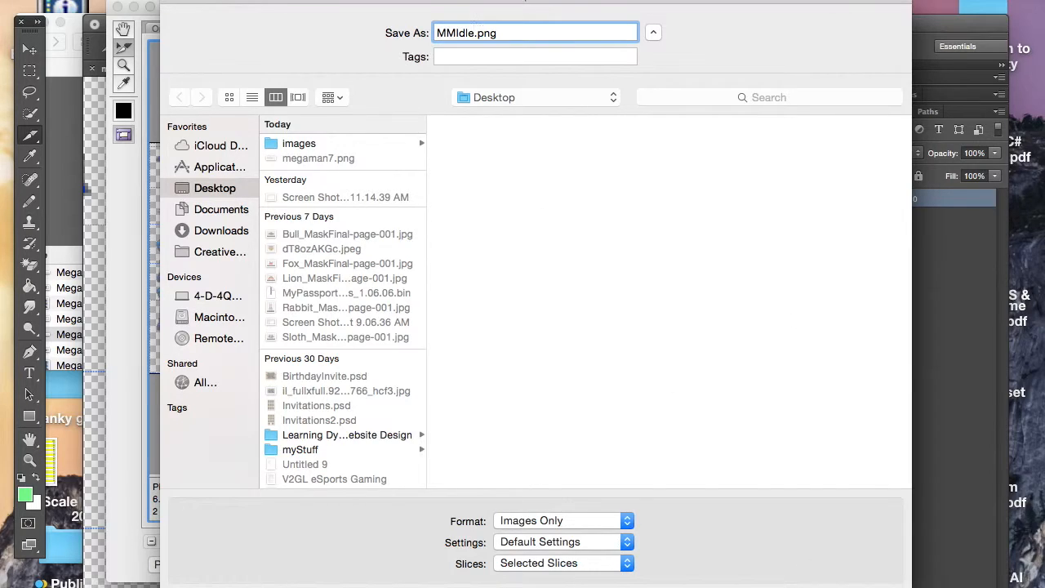
key(Return)
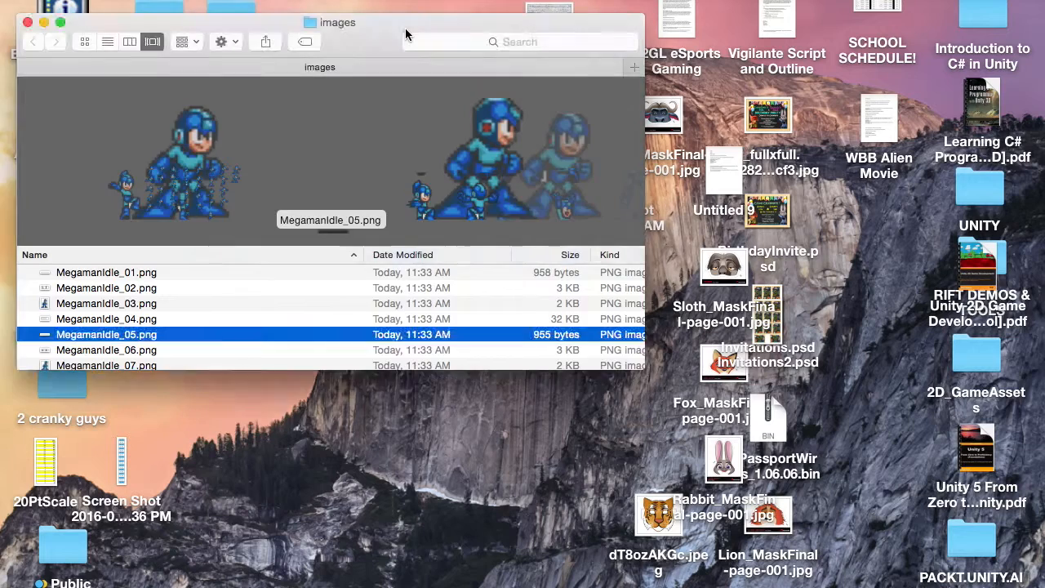
Step: Reopen the images folder and preview the newly exported MMIdle files, going down the list to MegamanIdle_03.png
key(super+w)
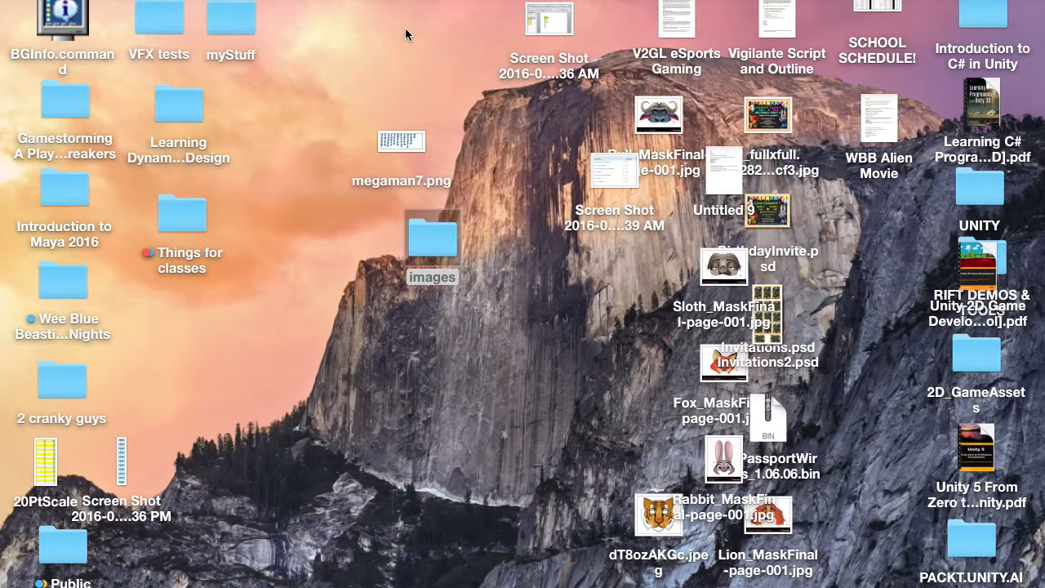
double_click(419, 250)
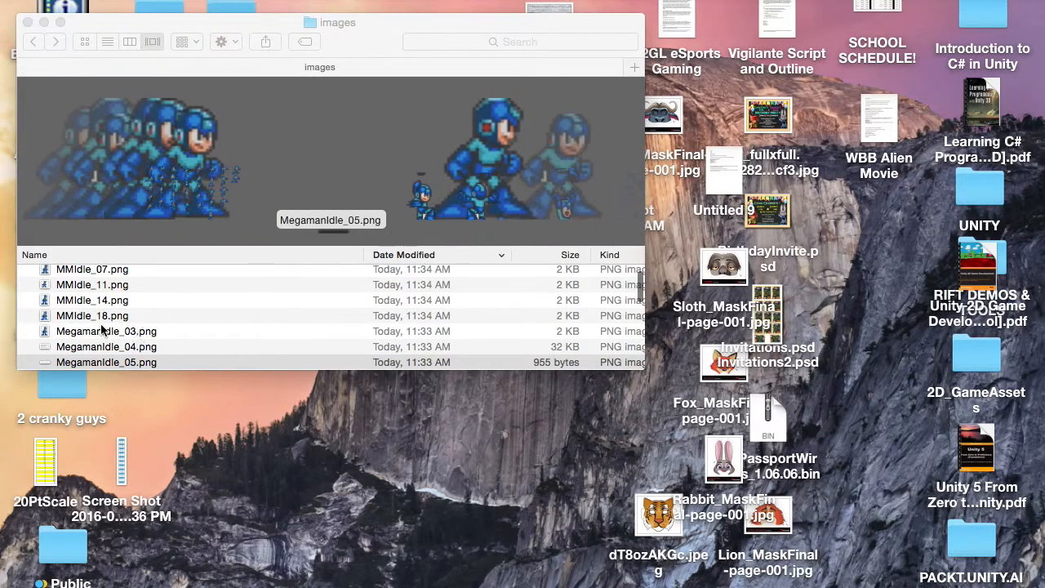
scroll(141, 341, up, 2)
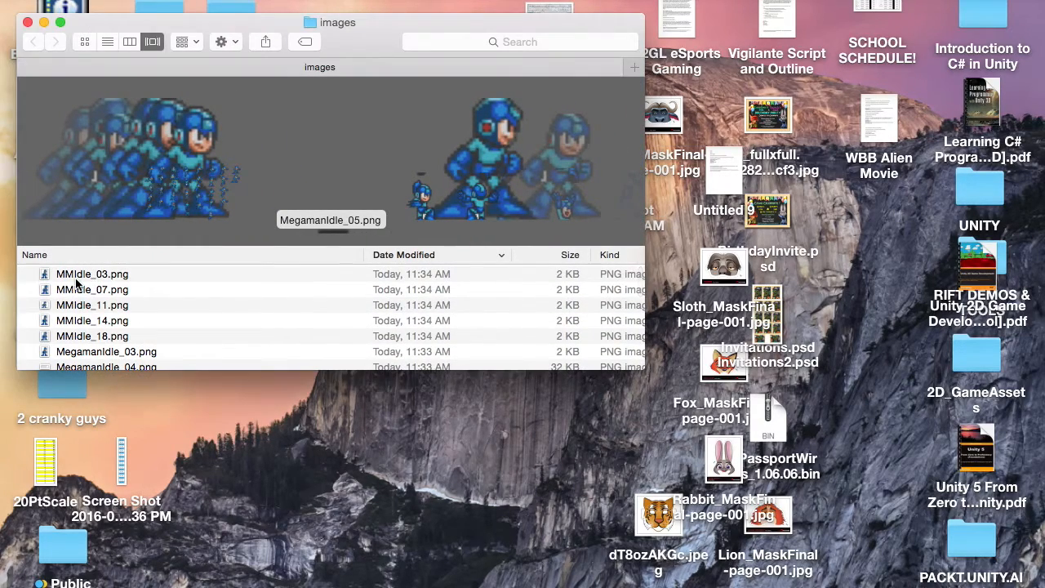
key(Down)
key(Down)
key(Down)
key(Down)
key(Down)
key(Down)
key(Down)
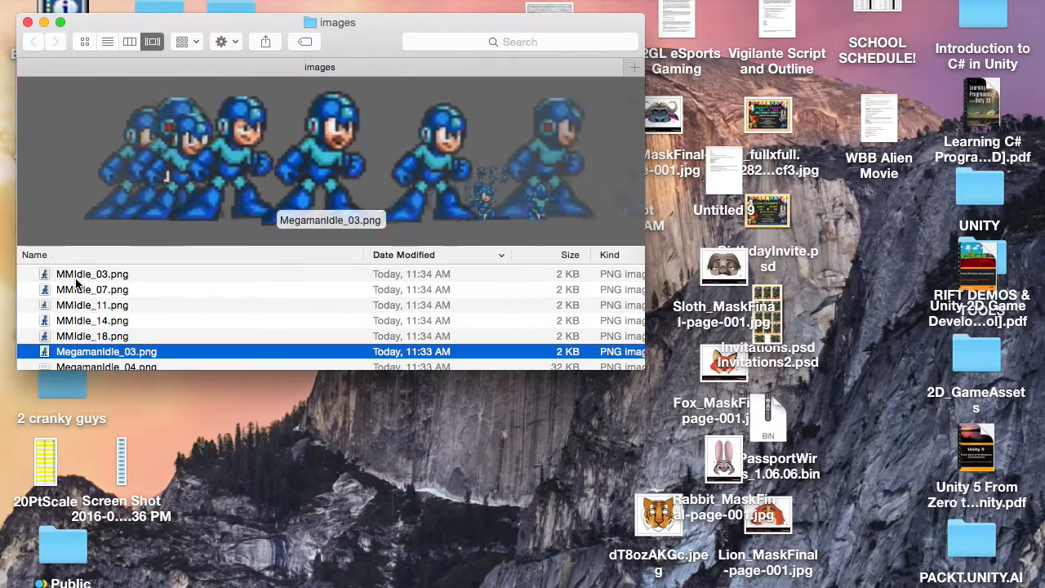
Step: Step back up through the previews to MMIdle_03.png
key(Up)
key(Up)
key(Up)
key(Up)
key(Up)
key(Up)
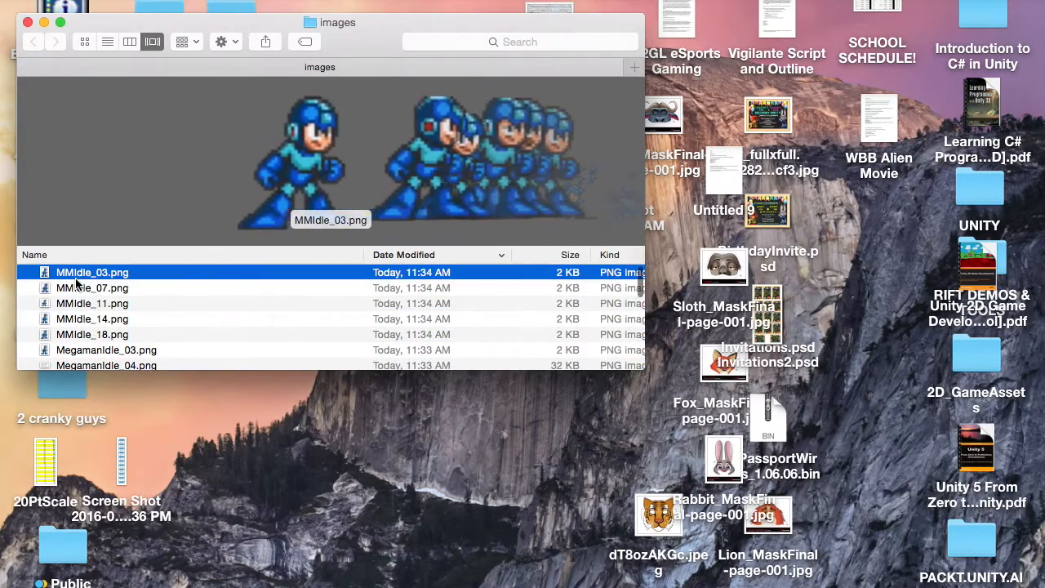
Step: Delete all the older MegamanIdle files from the images folder, keeping only the MMIdle files
scroll(130, 310, down, 2)
click(129, 305)
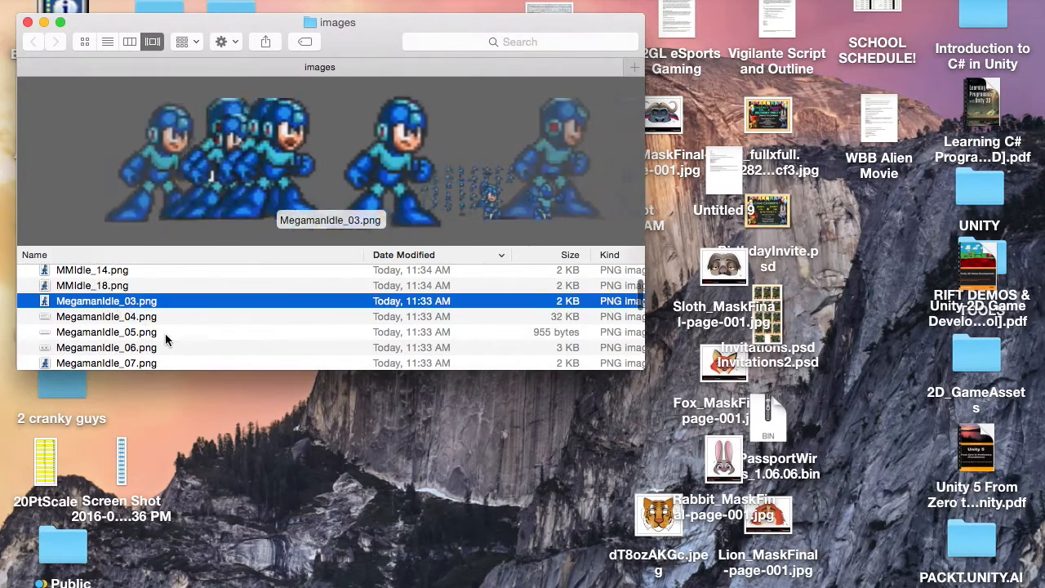
scroll(155, 331, down, 6)
shift+click(111, 362)
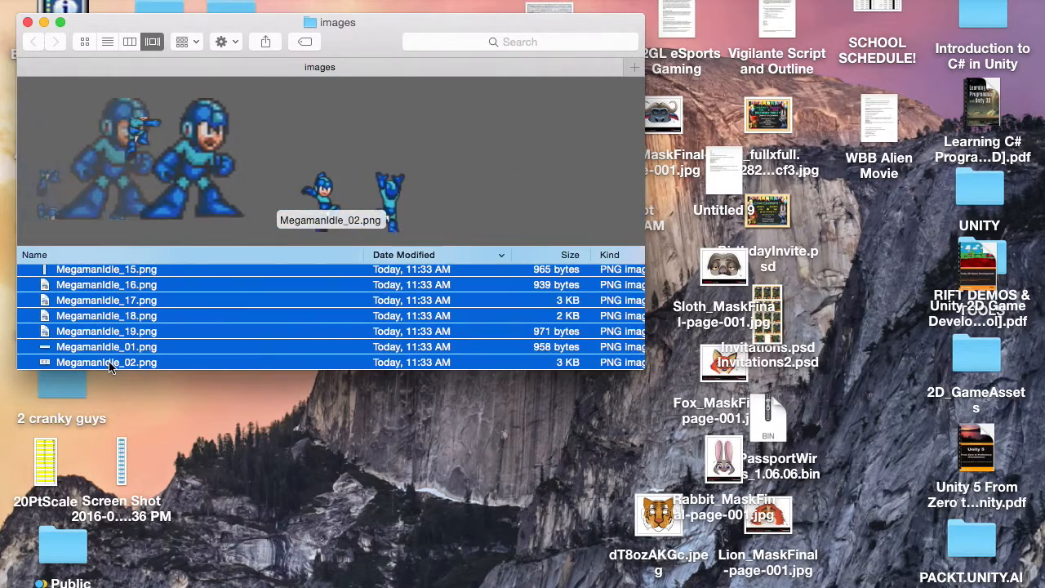
key(super+BackSpace)
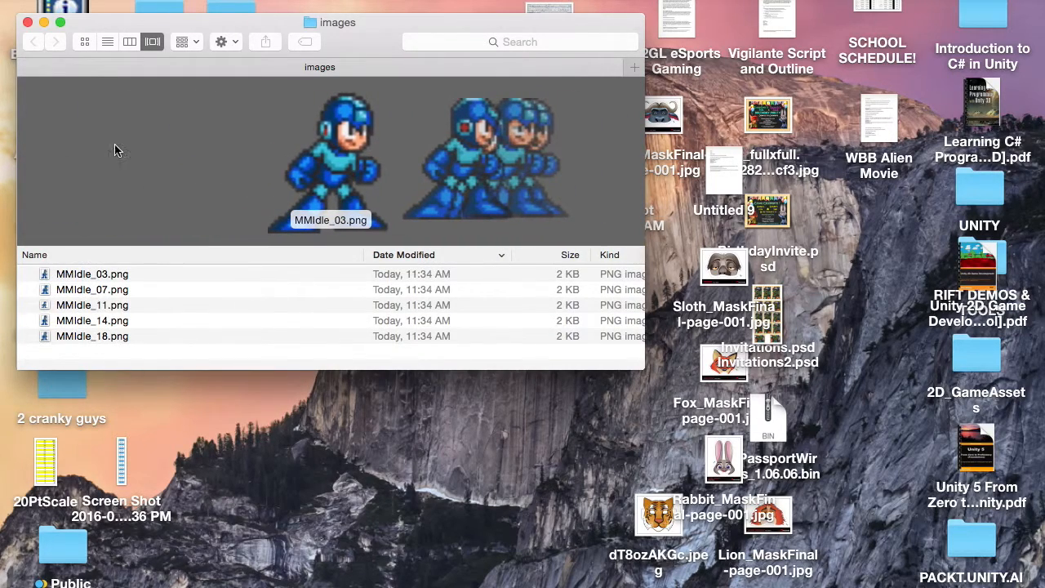
Step: Move the images folder window toward the middle of the desktop and preview the remaining MMIdle files one after another
drag(98, 23, 313, 18)
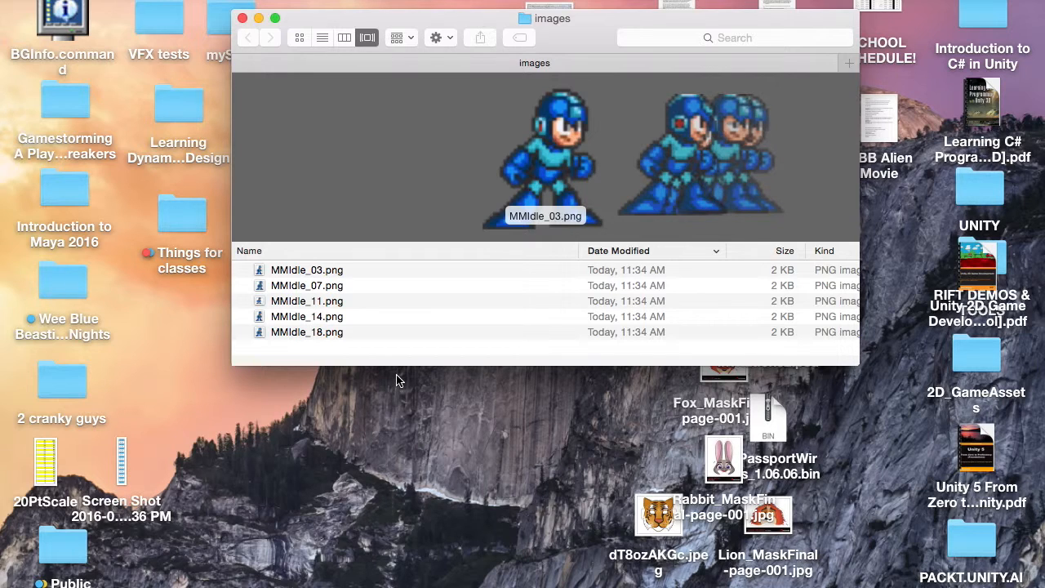
click(281, 273)
key(Down)
key(Down)
key(Down)
key(Down)
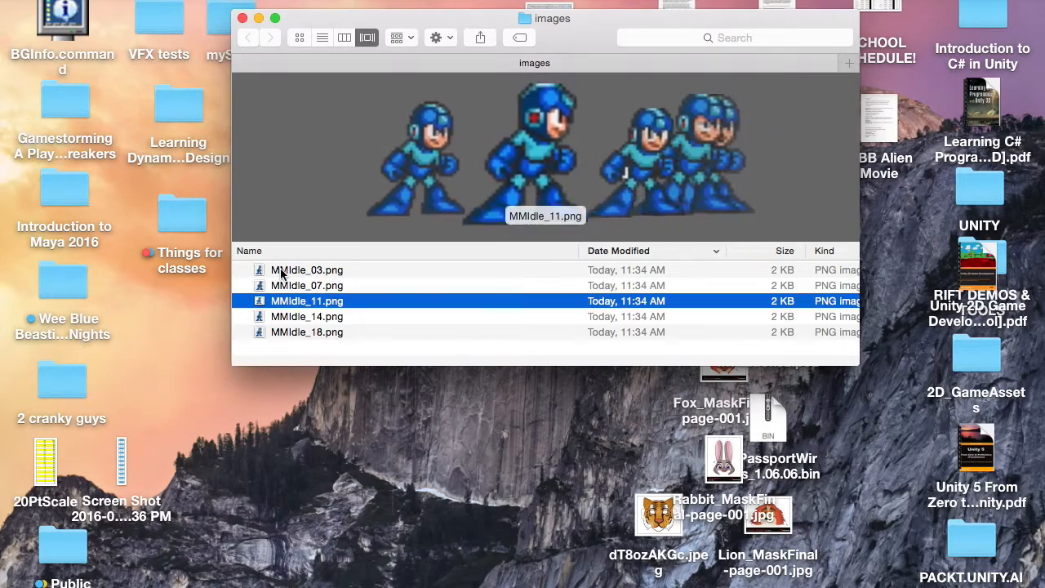
key(Up)
key(Up)
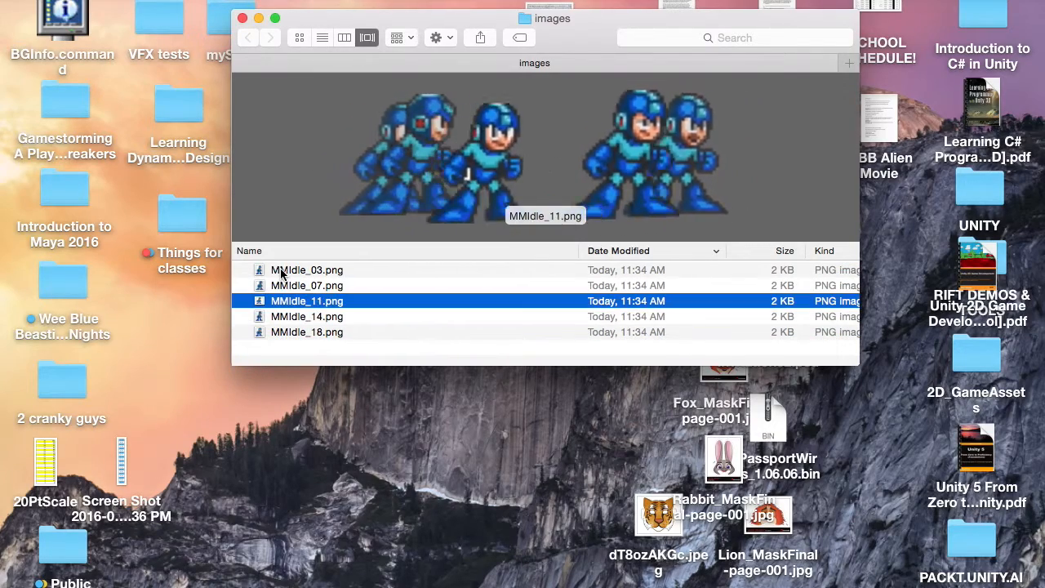
key(Up)
key(Up)
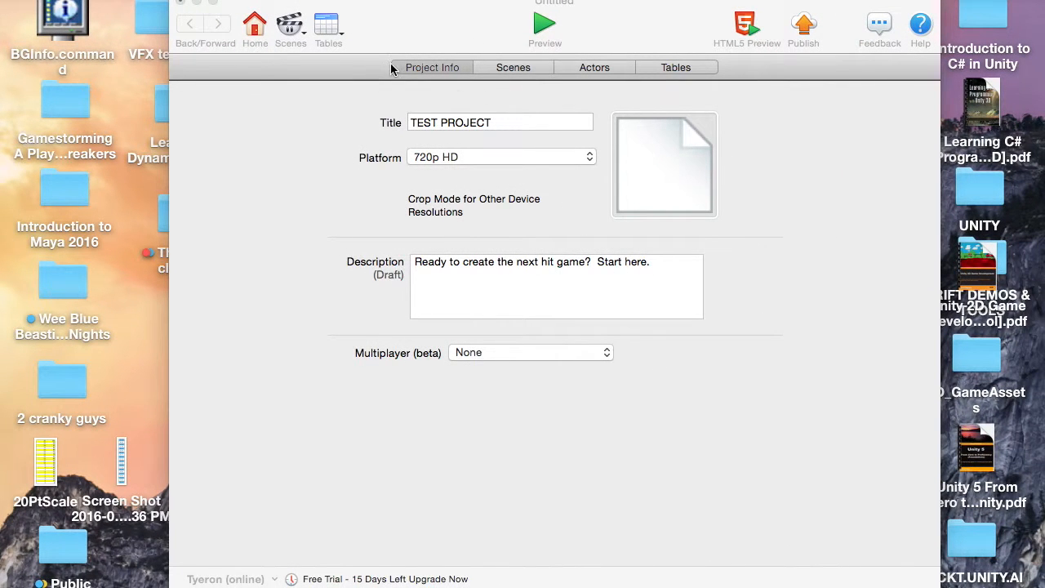
Step: Switch to the untitled GameSalad project and add an actor tag named Megaman
click(596, 67)
click(596, 68)
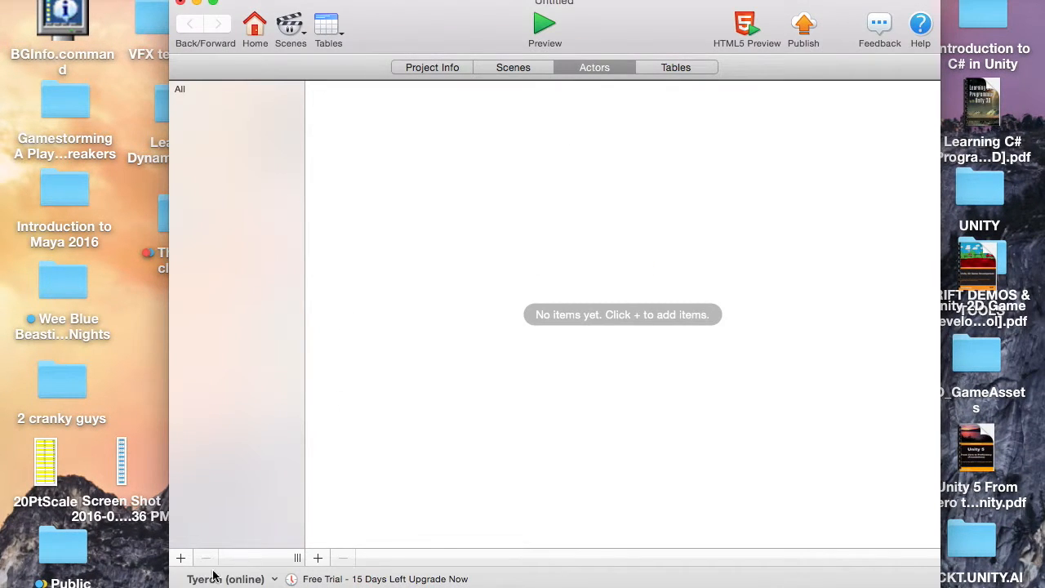
click(181, 558)
text(Me)
key(Return)
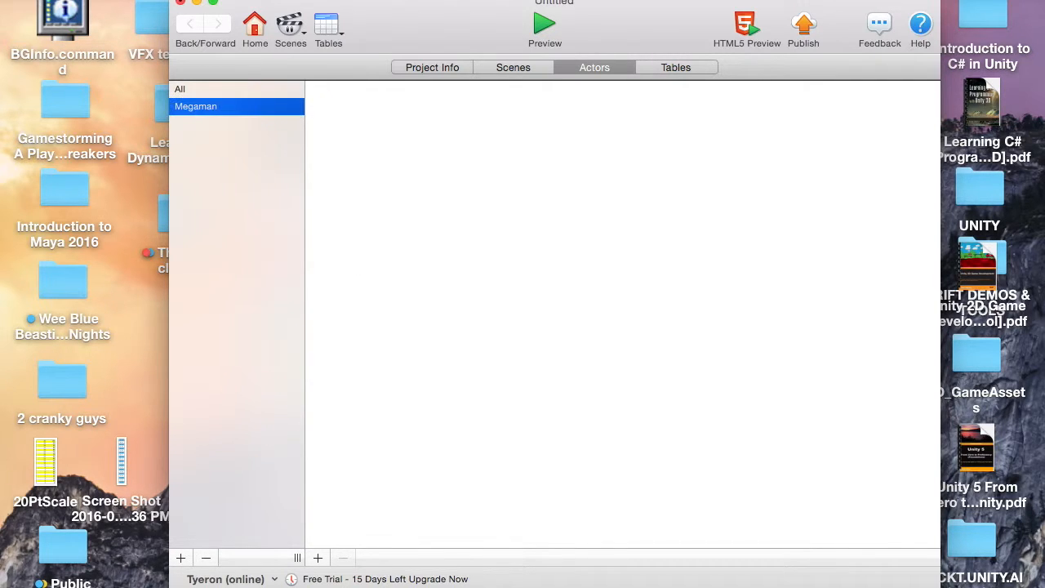
Step: Open the Initial Scene and add a new actor named Megaman
click(522, 71)
double_click(229, 113)
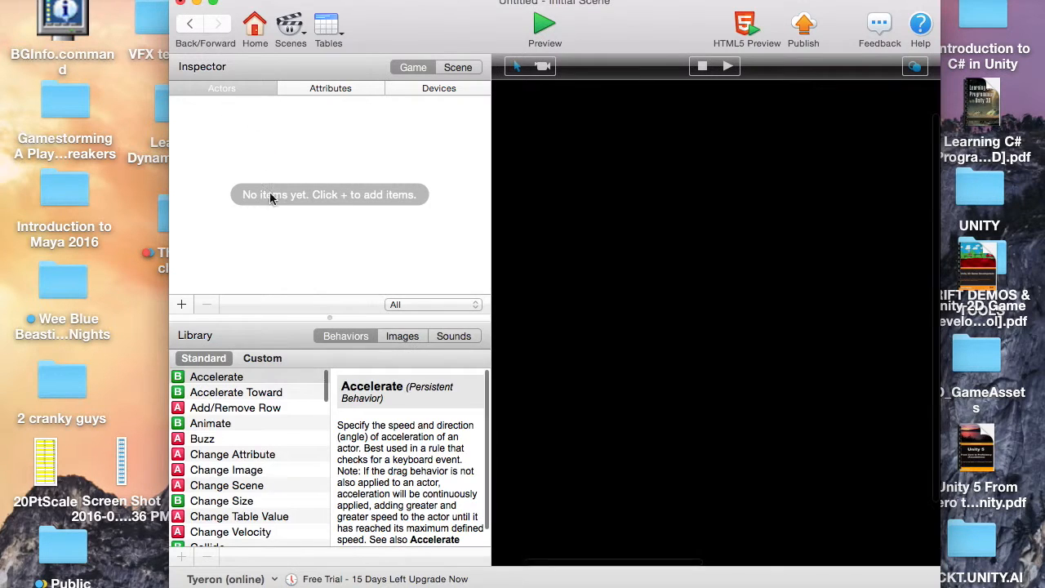
click(181, 305)
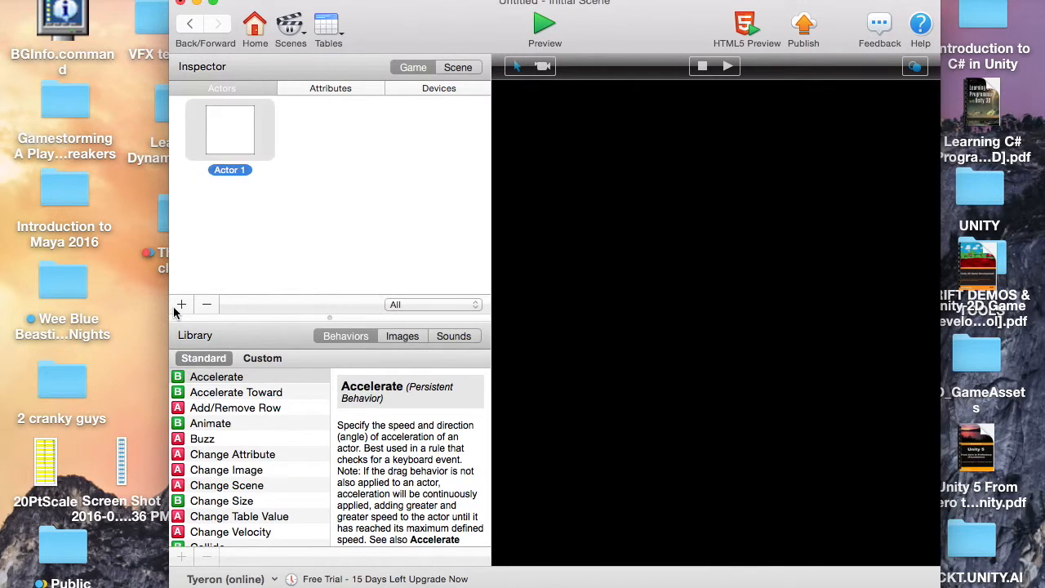
click(245, 167)
key(BackSpace)
text(Meganman)
key(Return)
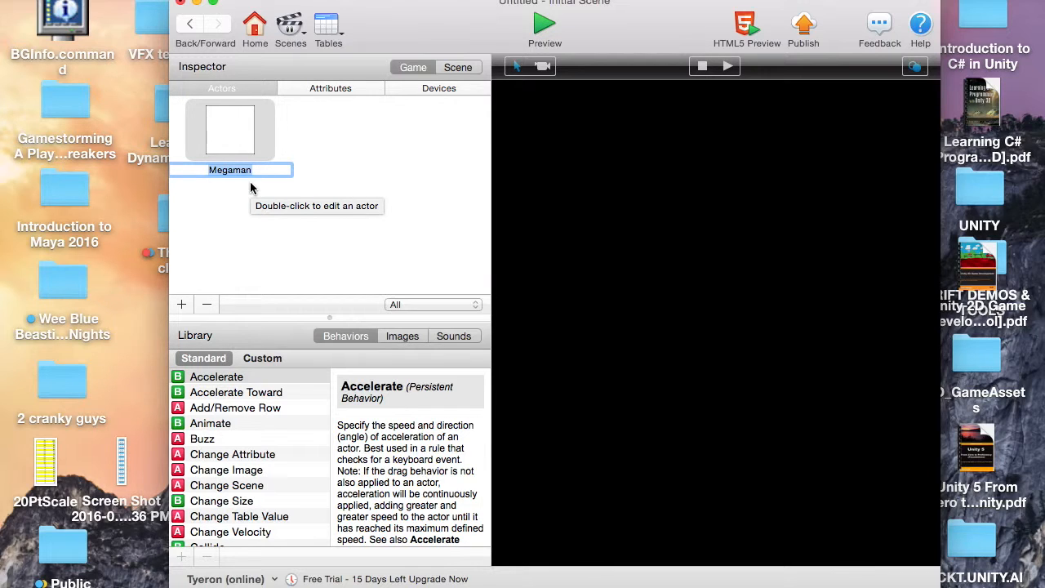
Step: Import MMIdle_03, 07, 11, 14 and 18.png from the Desktop's images folder into the project's image library
click(390, 336)
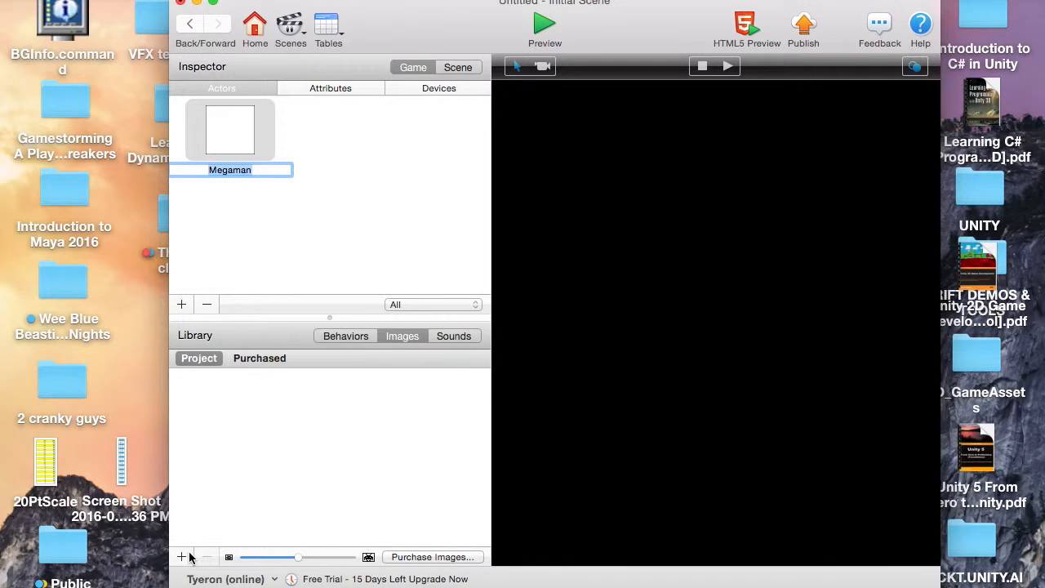
drag(424, 10, 752, 3)
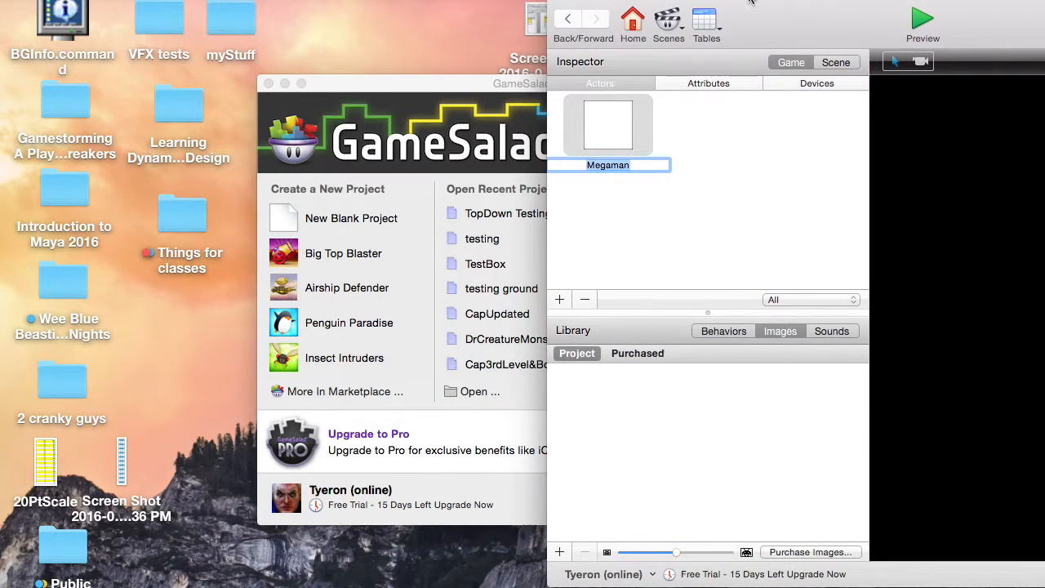
click(285, 84)
click(559, 552)
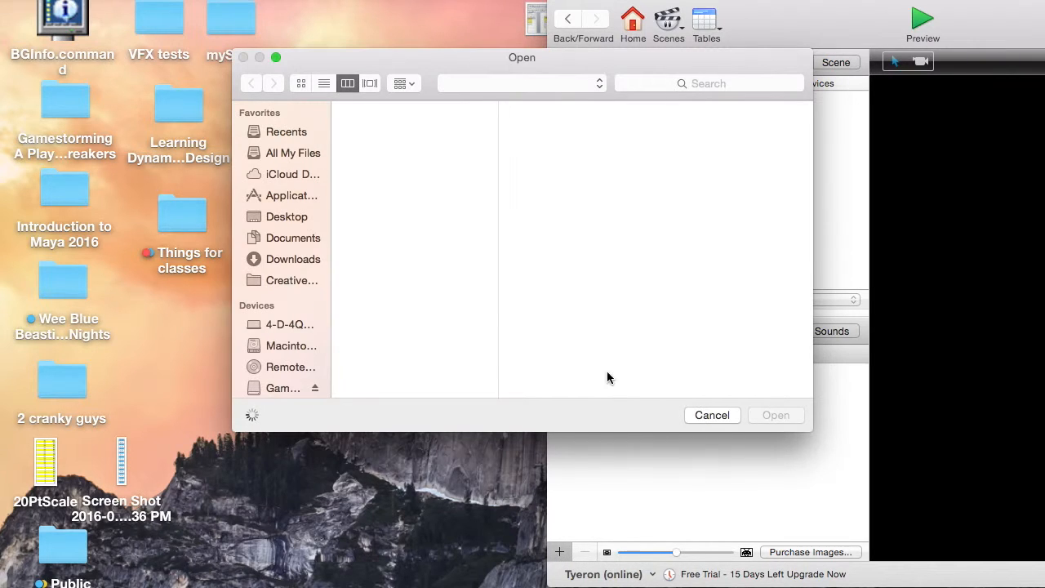
click(278, 216)
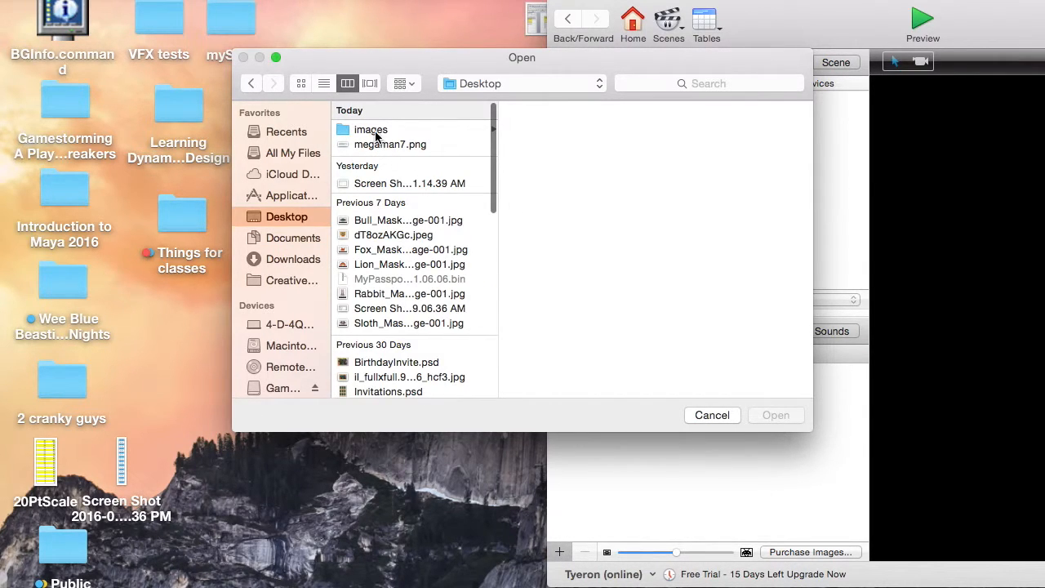
click(375, 136)
click(536, 133)
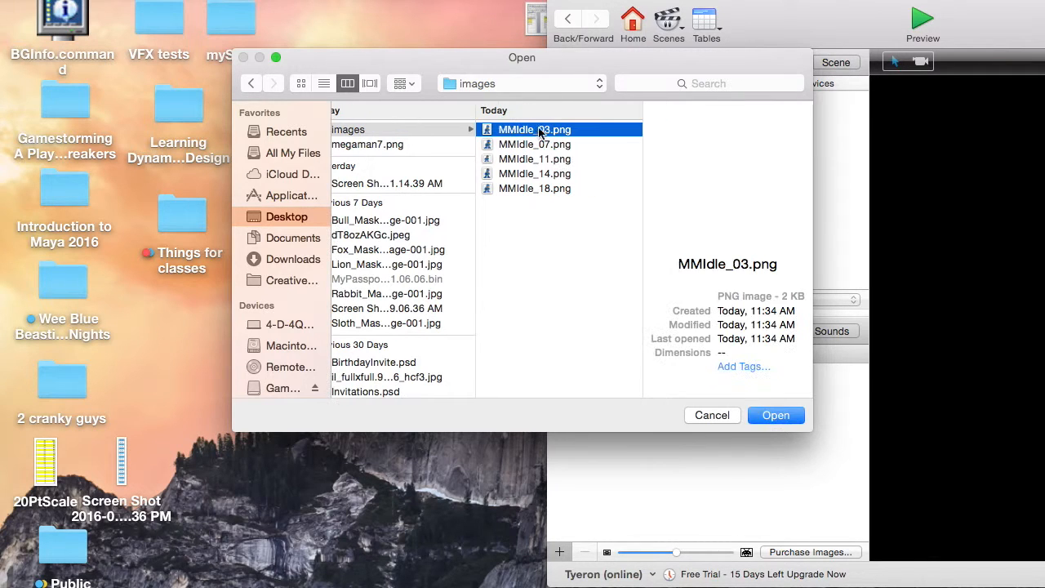
shift+click(542, 187)
click(767, 415)
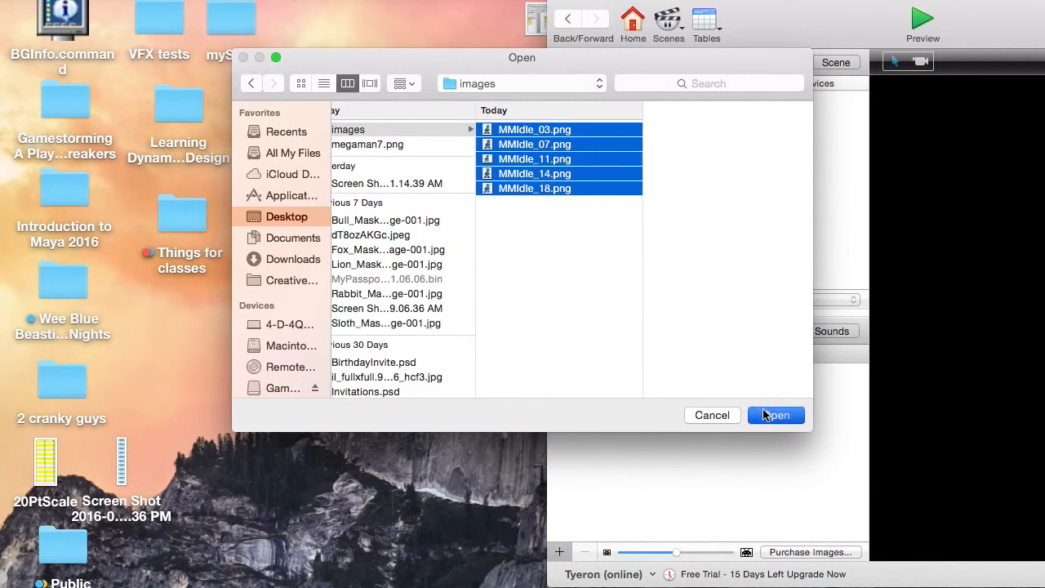
drag(767, 20, 327, 20)
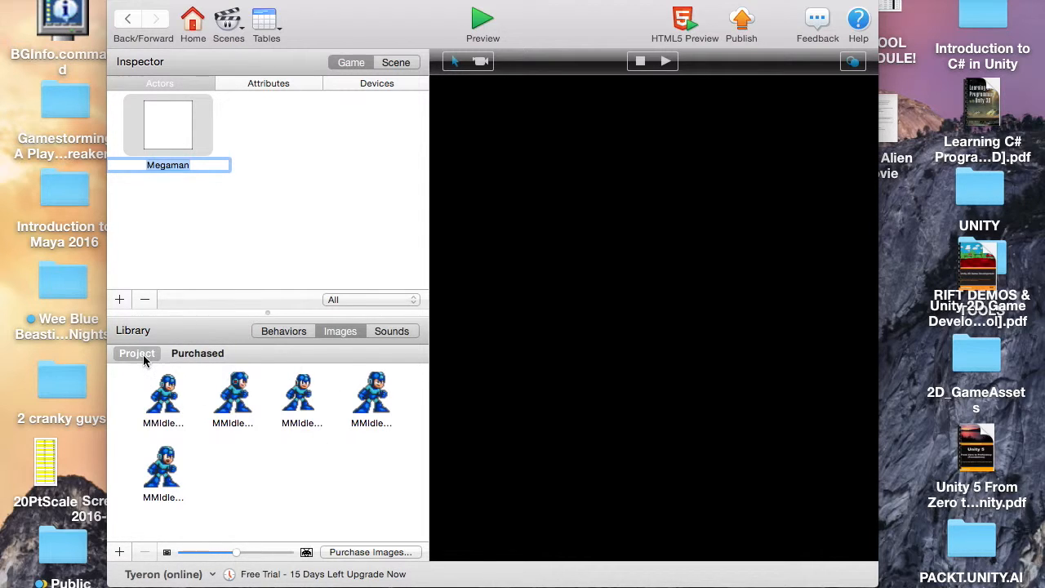
Step: Place the Megaman actor with the MMIdle_03 image in the scene, and give it an Animate behavior using all five MMIdle images
drag(163, 394, 690, 310)
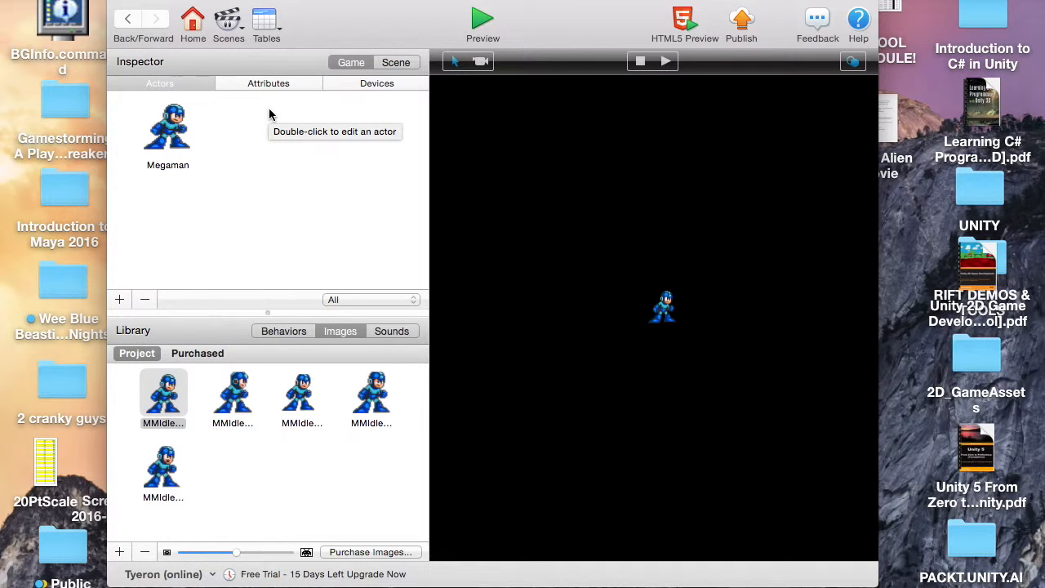
double_click(194, 127)
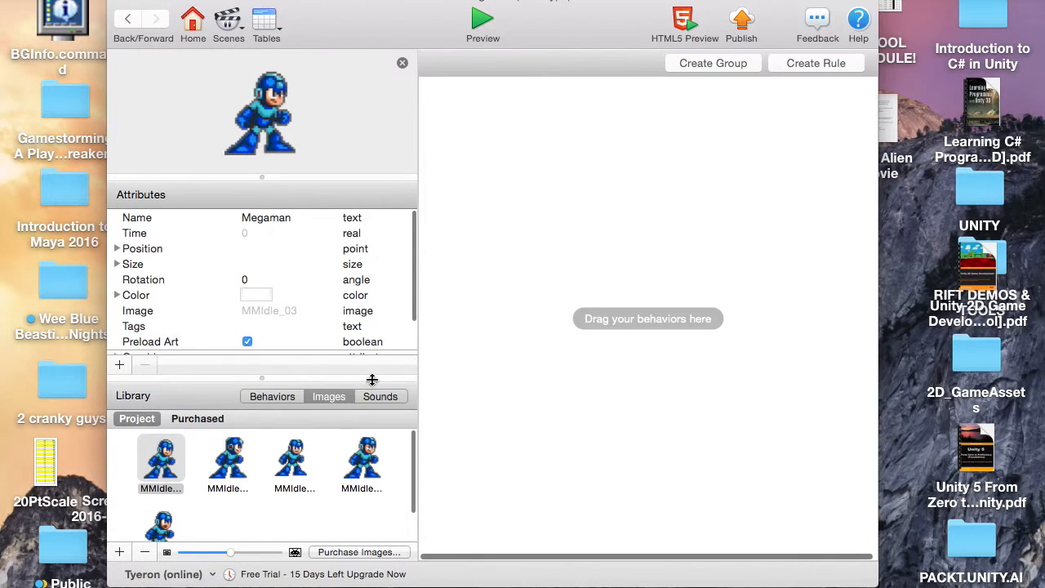
shift+click(167, 526)
drag(729, 31, 635, 151)
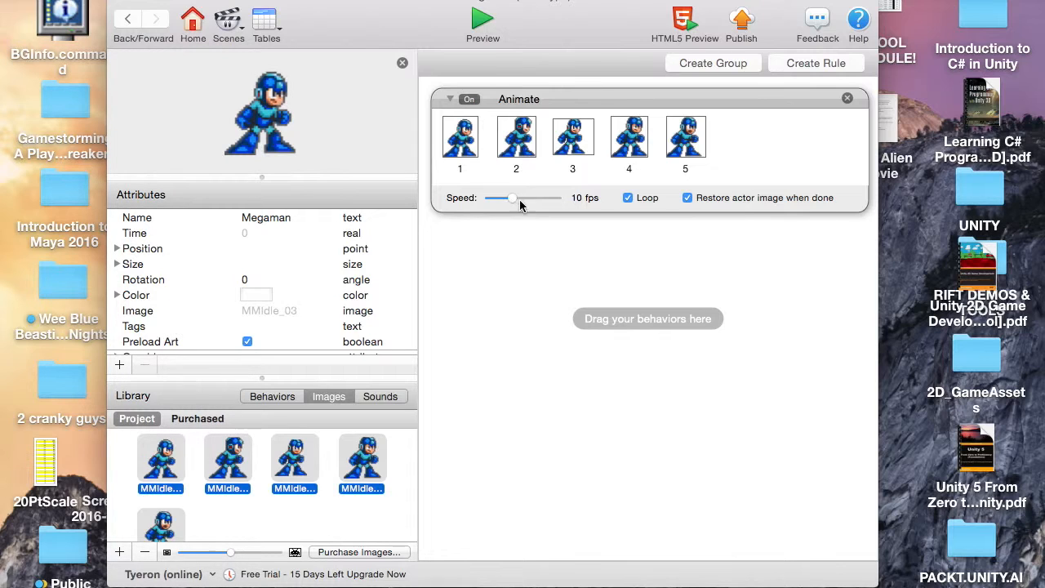
Step: Preview the idle animation in the game, and return to the Initial Scene
click(483, 24)
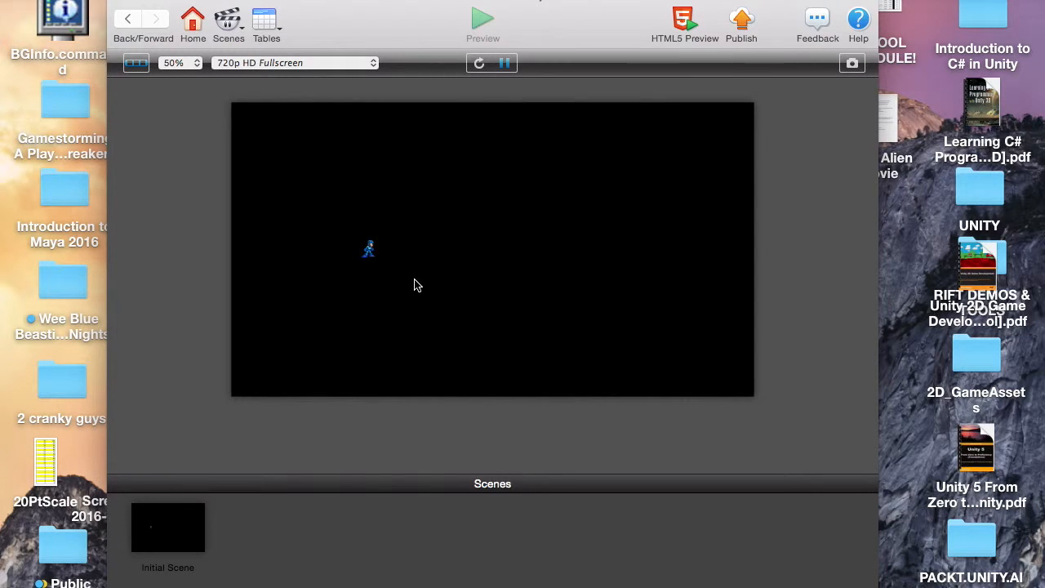
click(128, 19)
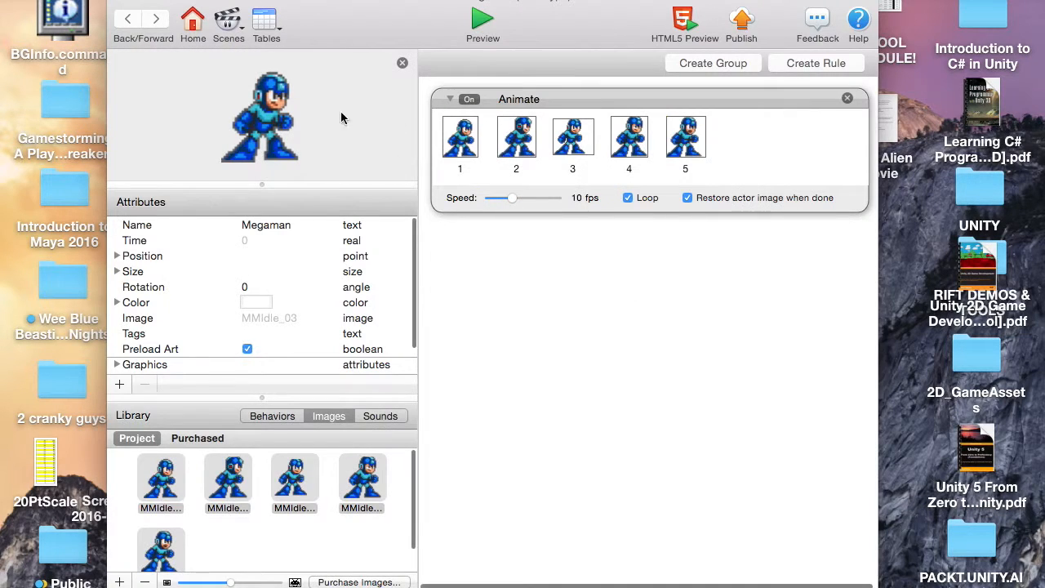
click(128, 20)
Step: Enlarge and reposition Megaman in the scene, preview the enlarged animation, and return to the scene editor
click(674, 334)
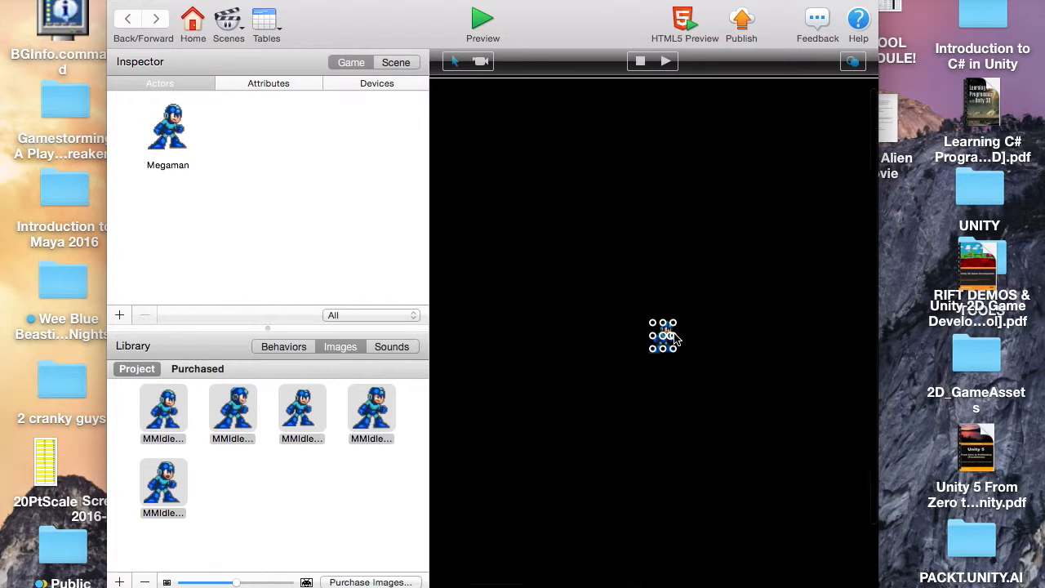
drag(675, 325, 803, 188)
drag(731, 228, 660, 235)
click(481, 18)
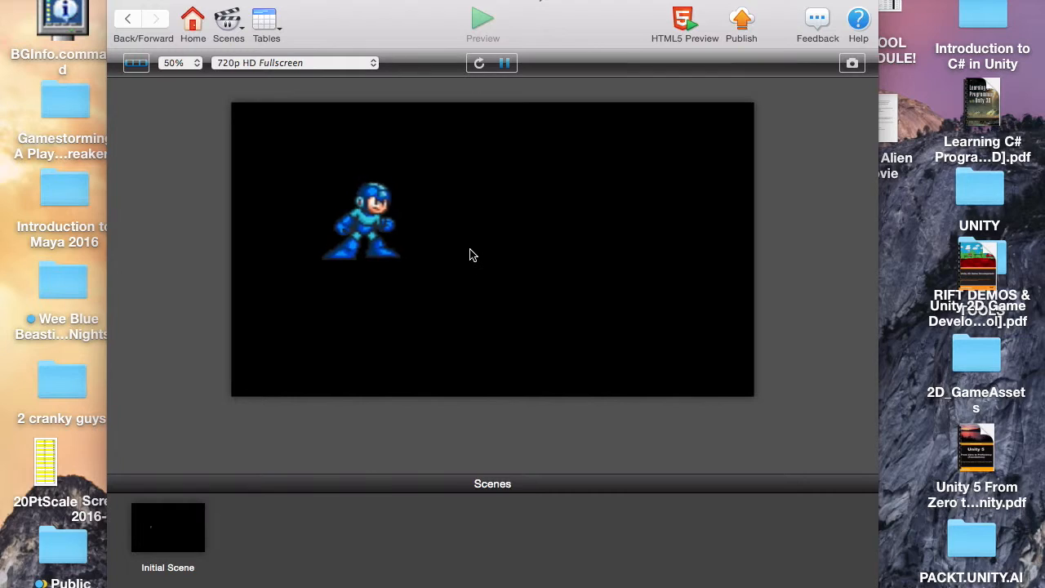
click(127, 19)
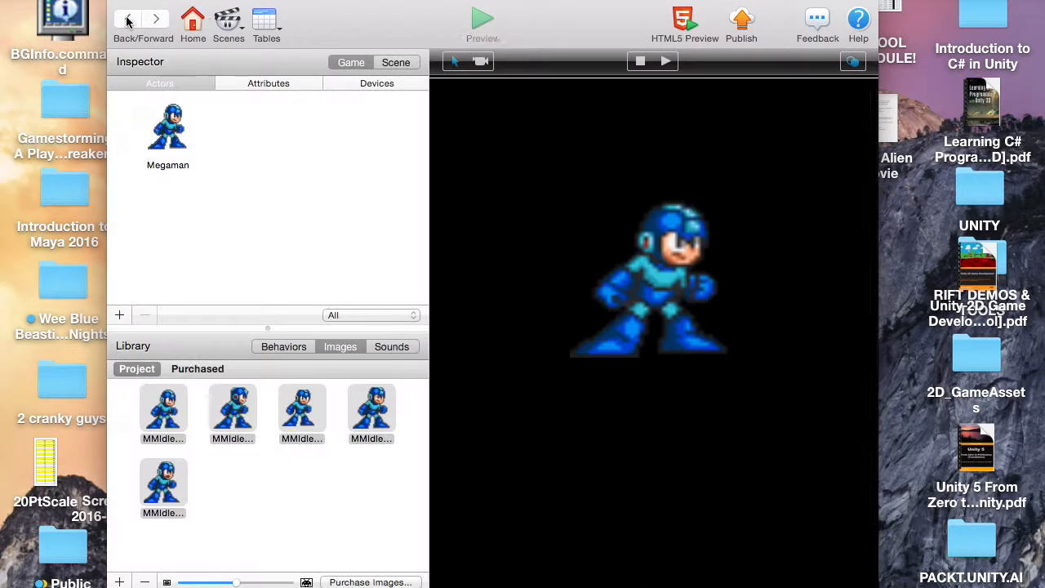
Step: Move the GameSalad window aside, open the 2D_GameAssets folder on the desktop, and preview Bob1.png in BasicWalkSprite
drag(344, 1, 224, 163)
double_click(976, 355)
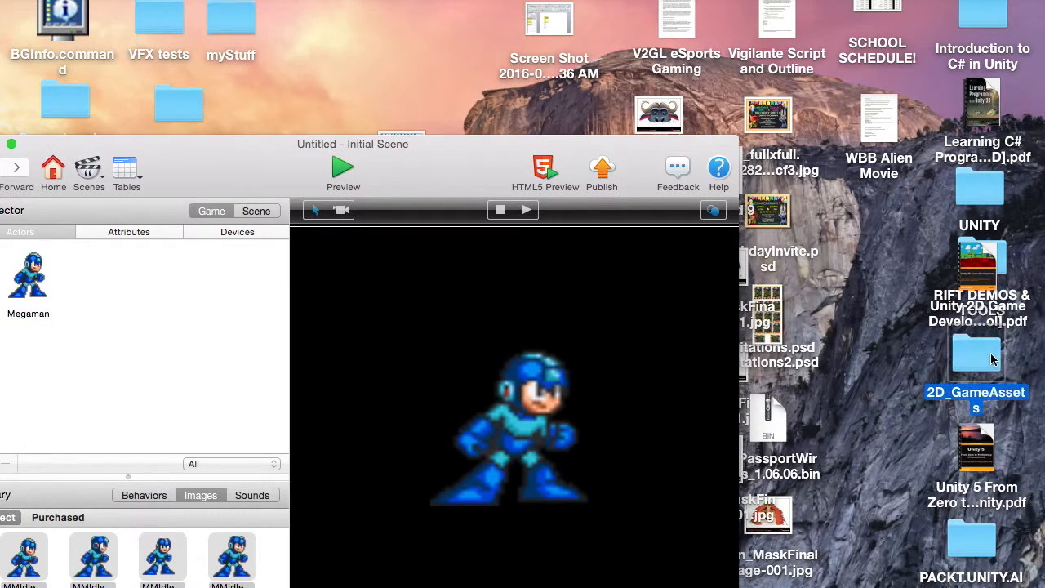
scroll(415, 374, up, 5)
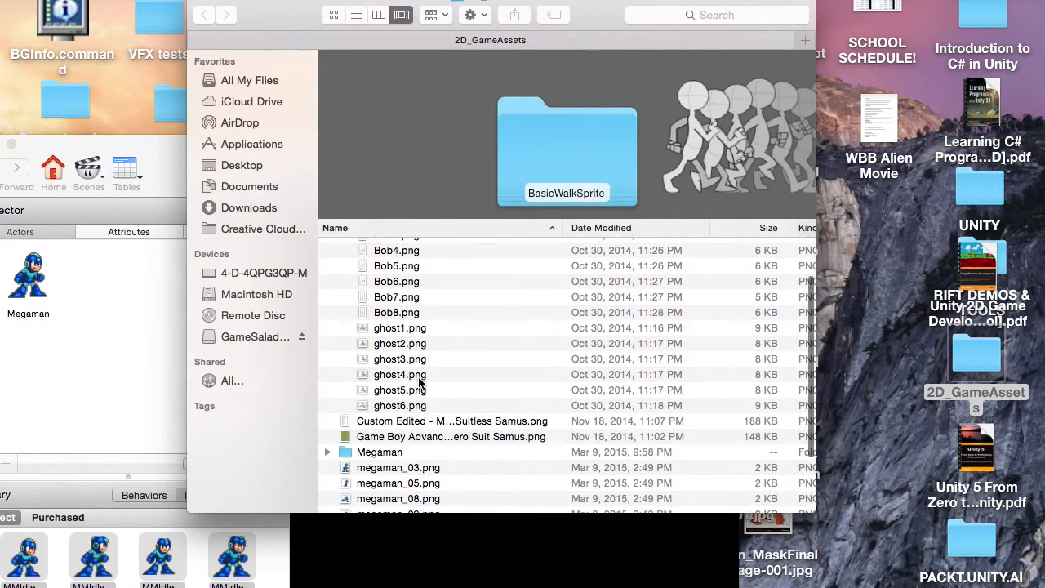
click(383, 263)
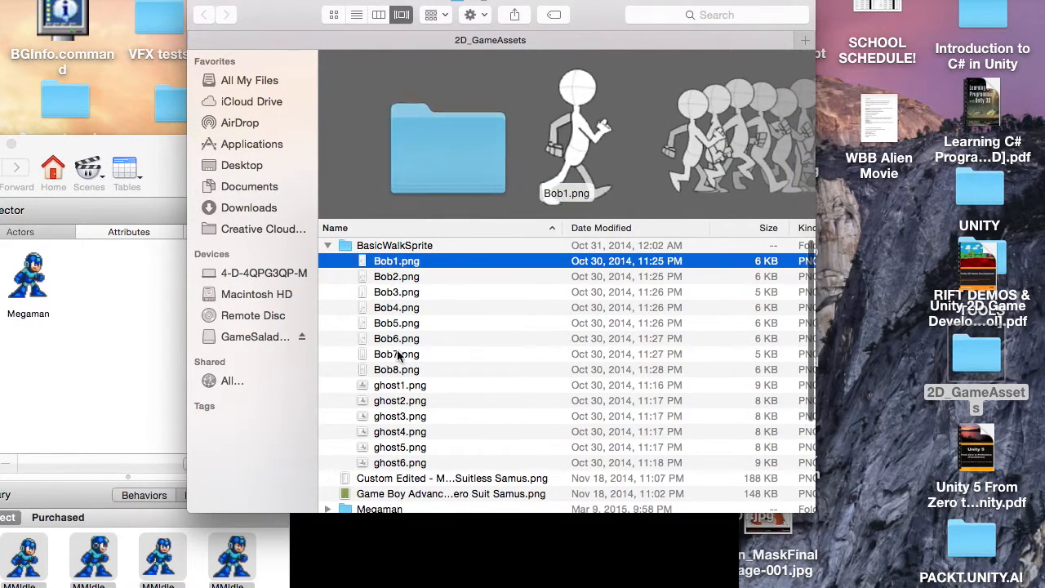
Step: Import Bob1.png through Bob8.png from the BasicWalkSprite folder into the GameSalad project's images, and bring the GameSalad window back into view
shift+click(381, 369)
drag(299, 11, 601, 14)
drag(723, 272, 111, 563)
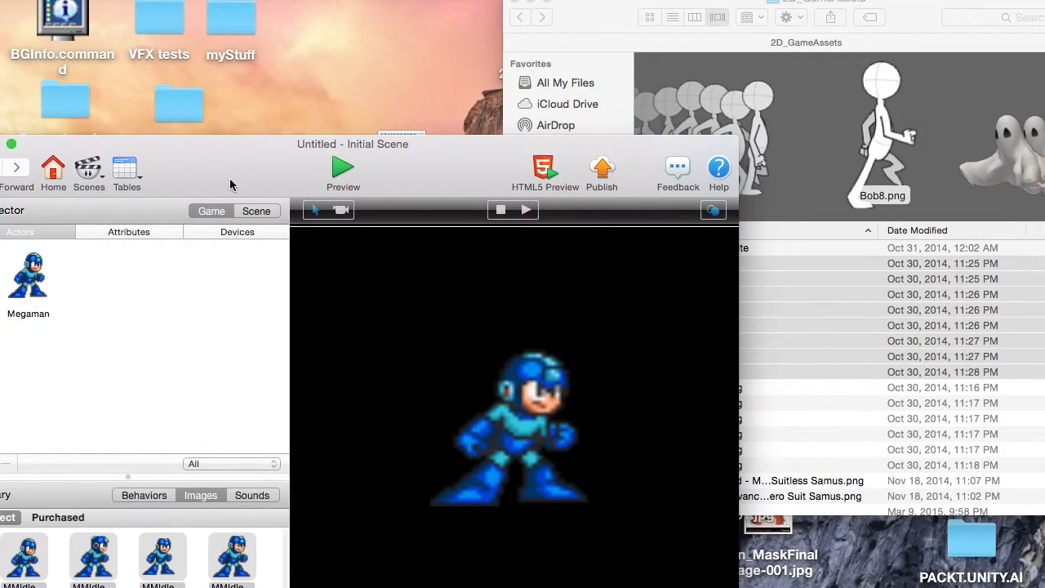
drag(230, 171, 355, 6)
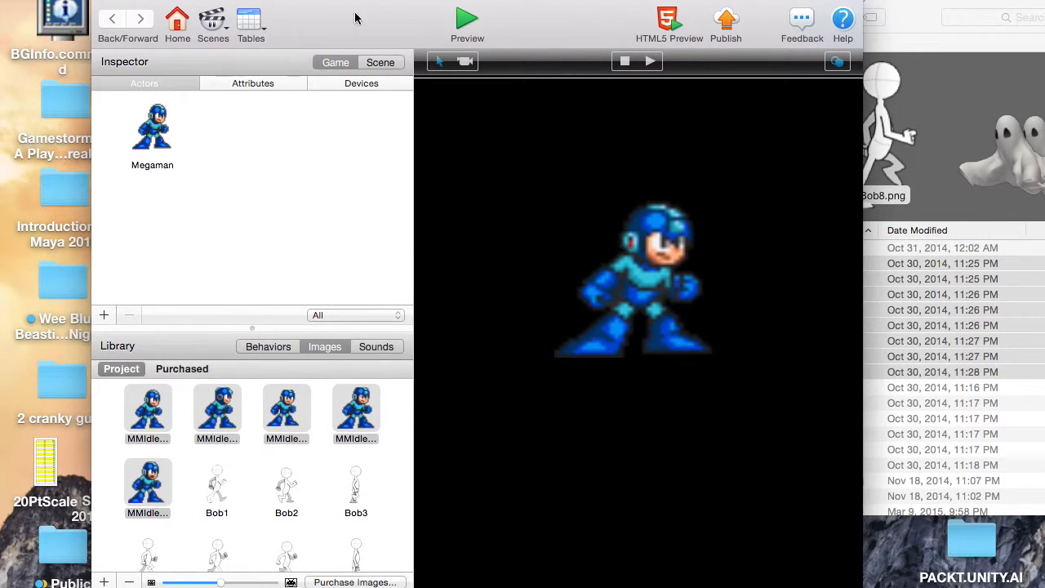
Step: Create a new actor from the Bob1 image and give it an Animate behavior using the Bob1 to Bob7 images
drag(226, 489, 232, 134)
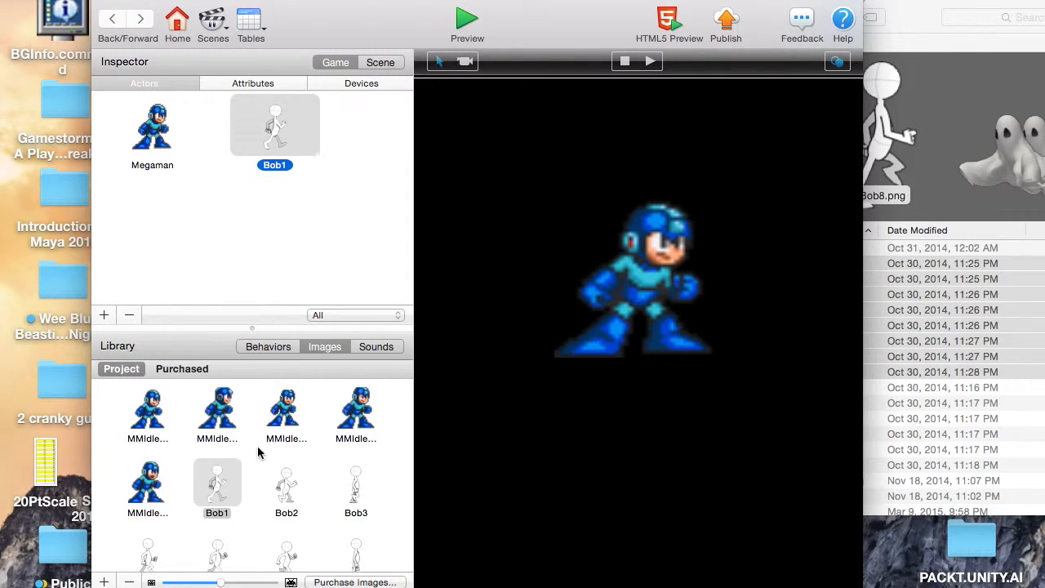
scroll(331, 508, down, 3)
shift+click(359, 513)
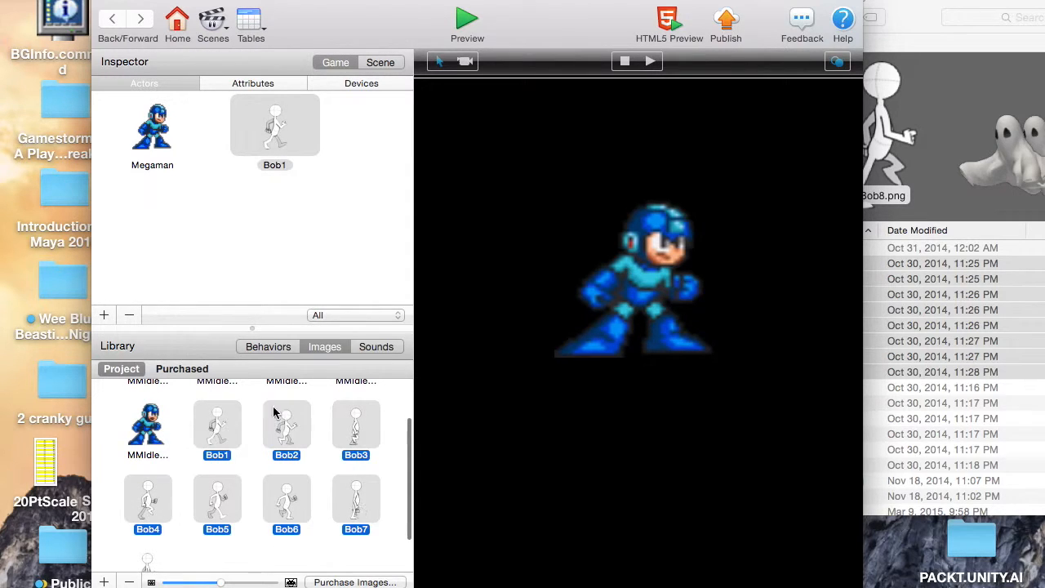
double_click(275, 128)
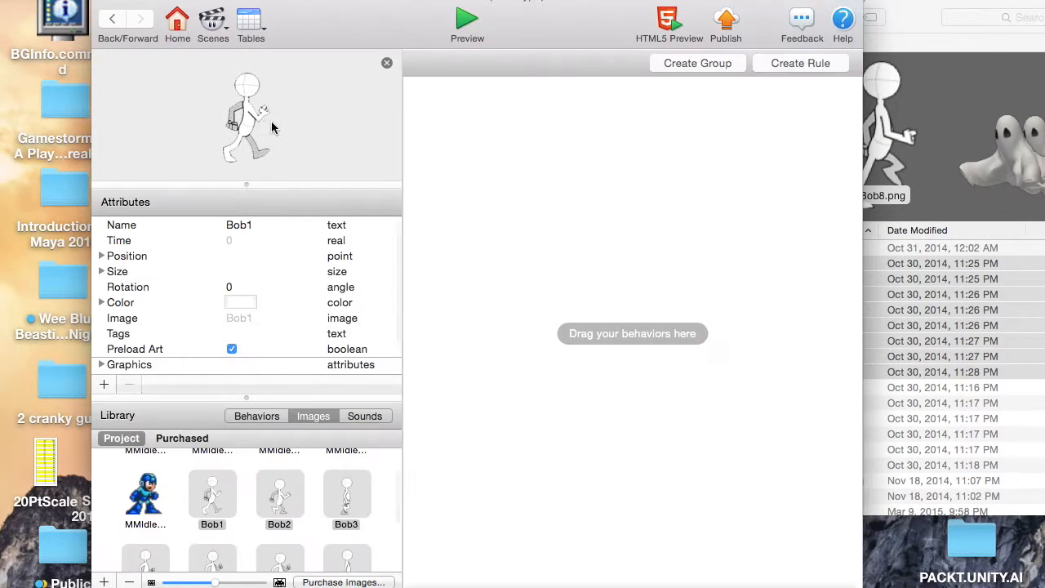
drag(275, 572, 671, 187)
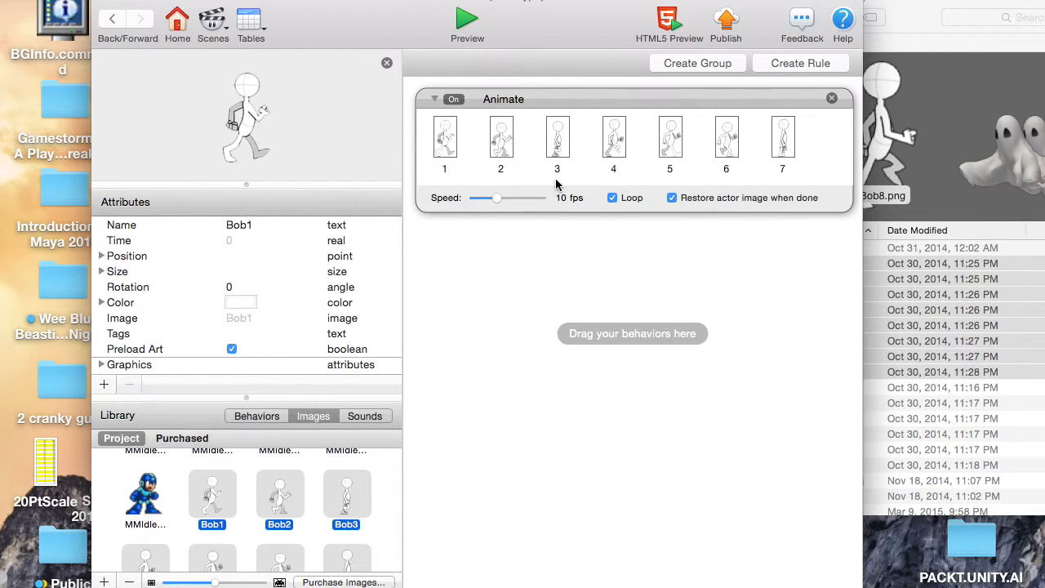
Step: Place the Bob1 actor beside Megaman in the scene, preview both animations, and return to the scene editor
click(460, 27)
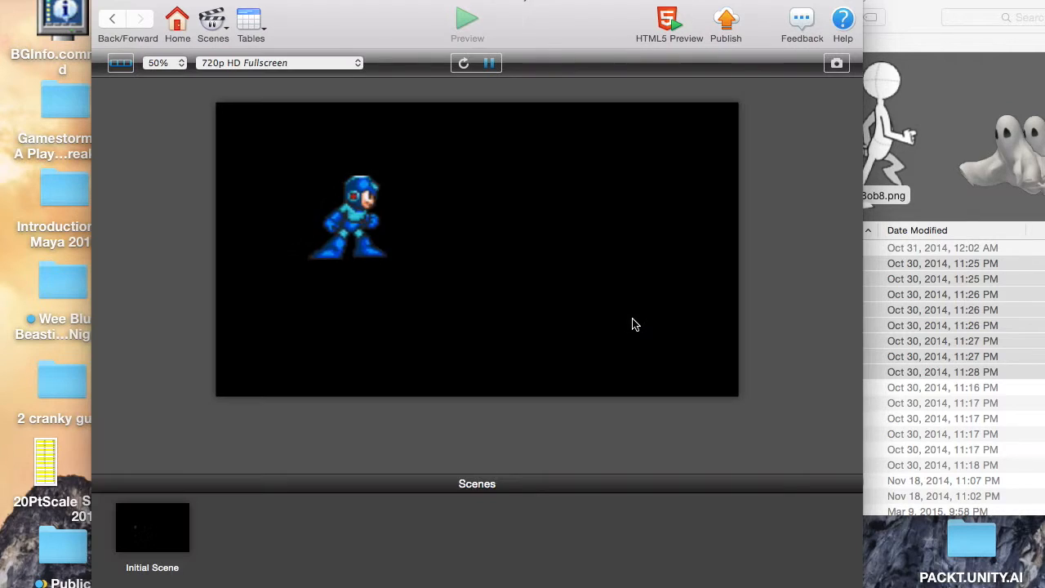
click(112, 24)
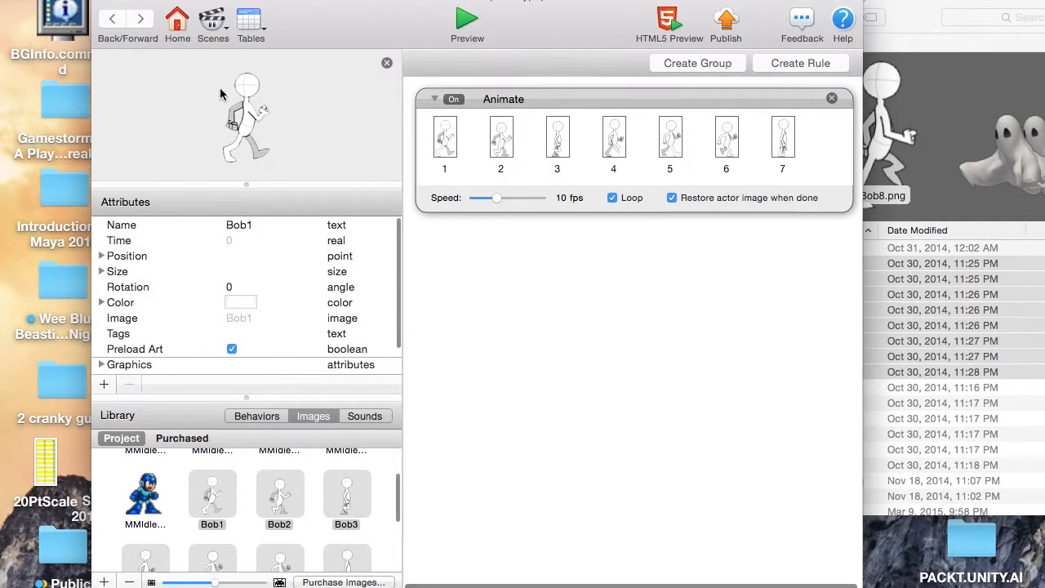
click(112, 22)
drag(275, 126, 509, 326)
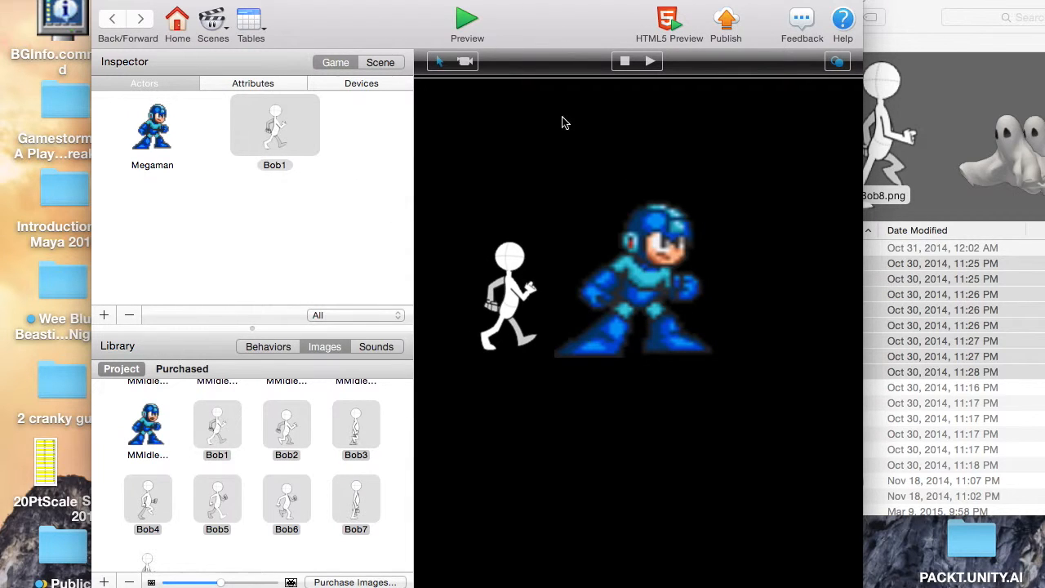
click(474, 22)
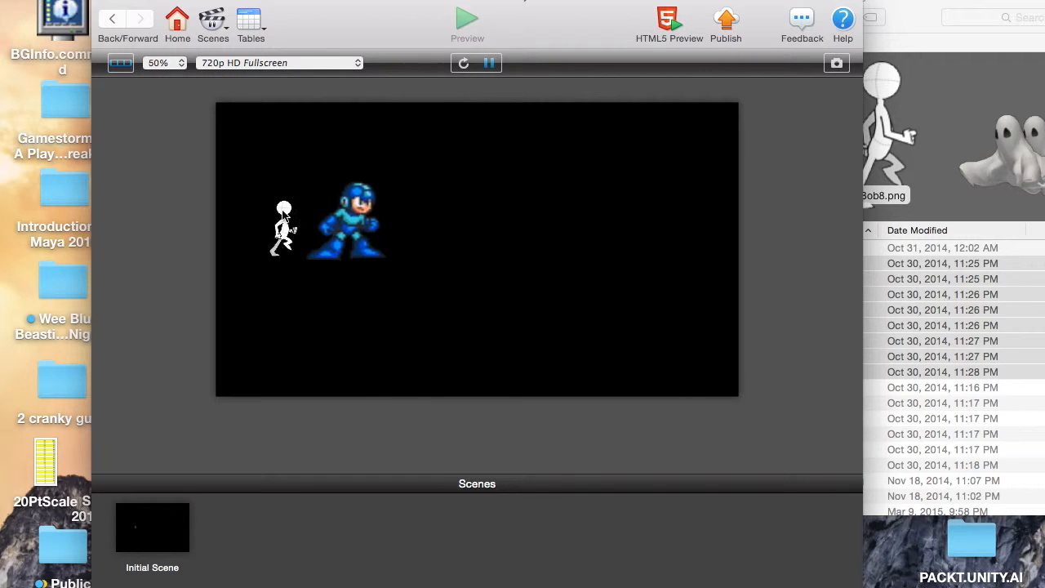
click(108, 20)
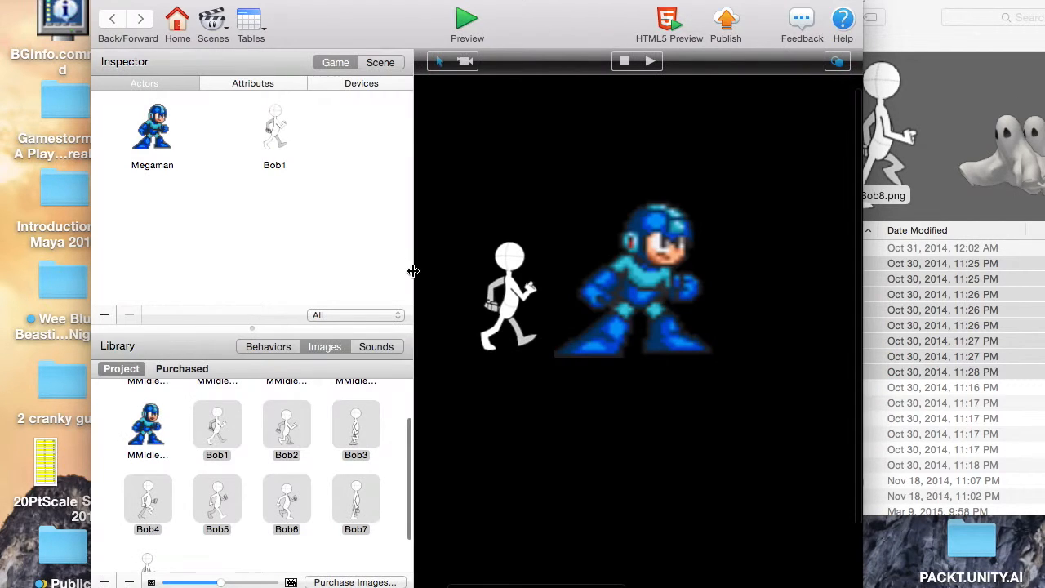
Step: Bring the 2D_GameAssets folder window forward and examine the Bob walk frames one by one in BasicWalkSprite
drag(925, 4, 759, 4)
click(569, 347)
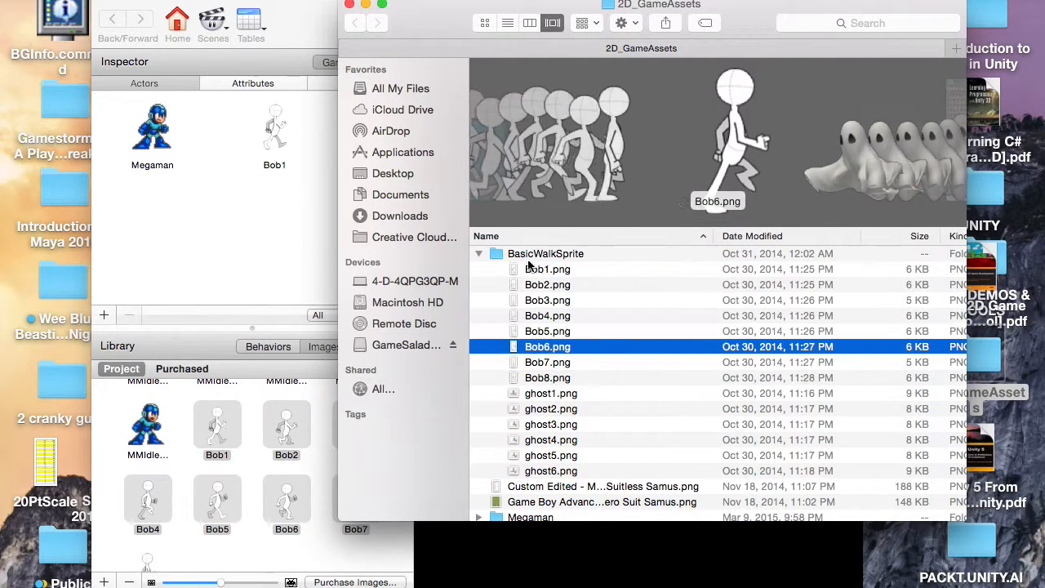
click(539, 270)
key(Down)
key(Down)
key(Down)
key(Down)
key(Down)
key(Down)
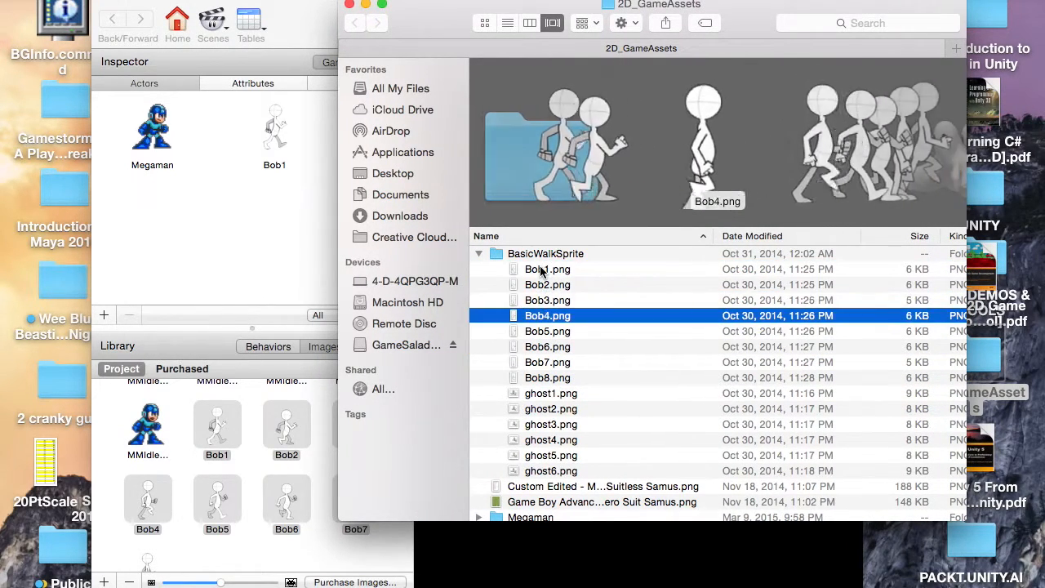
key(Down)
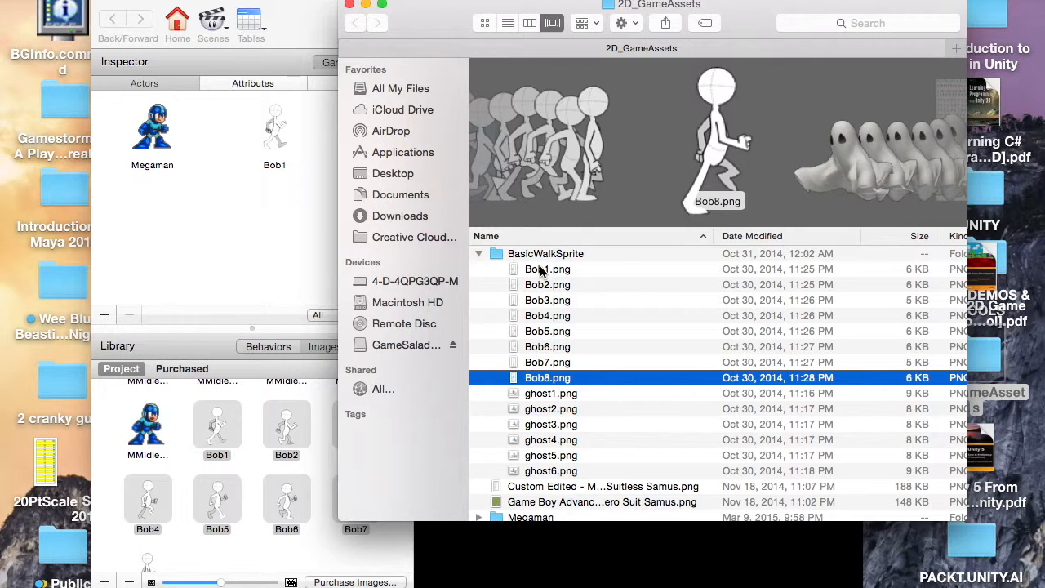
Step: Examine the ghost animation frames in BasicWalkSprite, moving back and forth between them, and dismiss the folder window
key(Down)
key(Down)
key(Down)
key(Down)
key(Down)
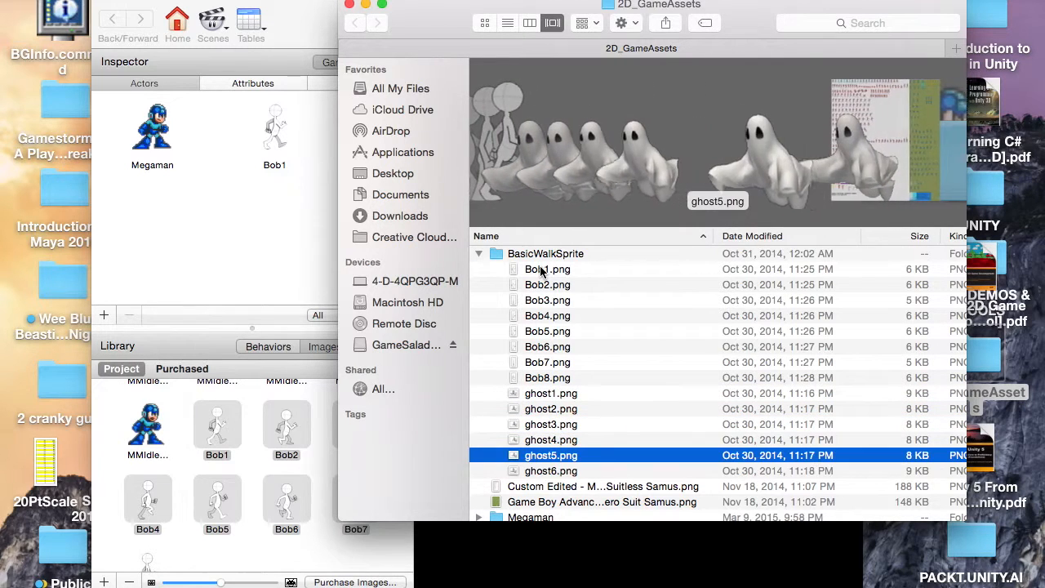
key(Down)
key(Up)
key(Up)
key(Up)
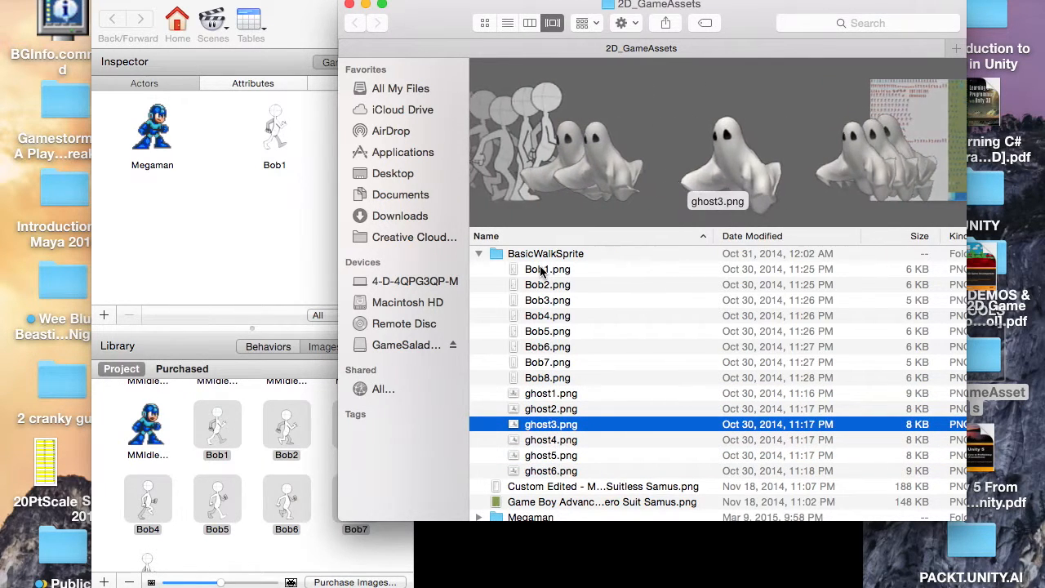
key(Down)
key(Down)
key(Up)
key(Up)
key(Up)
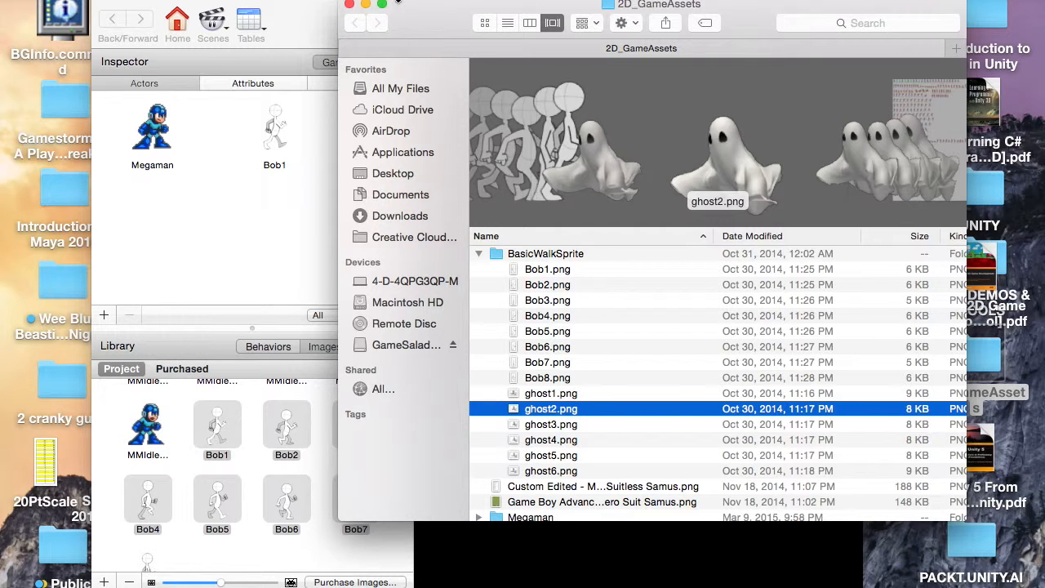
click(365, 5)
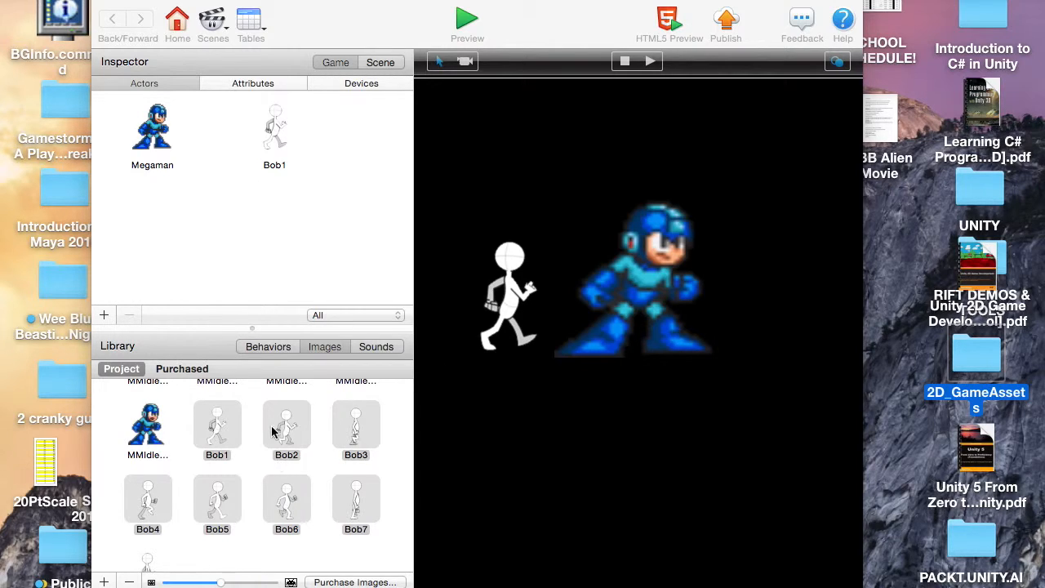
Step: Add the Bob8 image as the eighth frame of the Bob1 actor's Animate behavior, preview the walk cycle, and return to the actor editor
scroll(277, 461, down, 2)
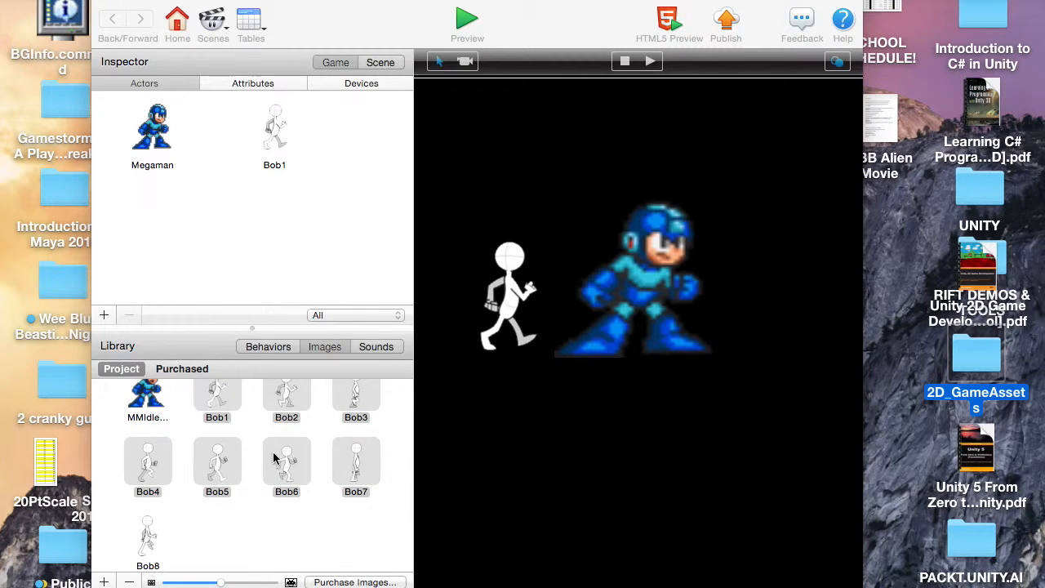
click(149, 537)
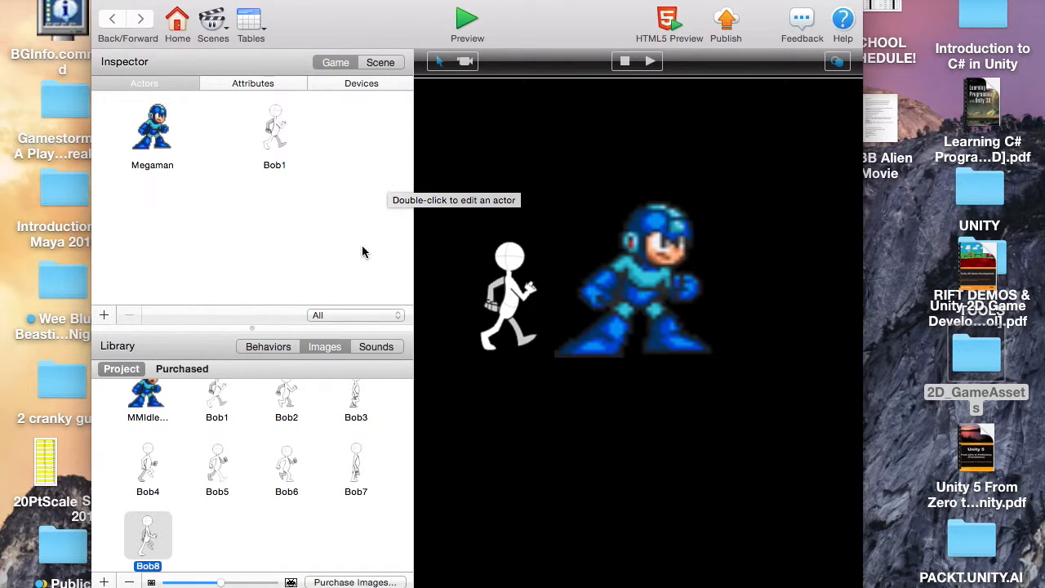
click(275, 129)
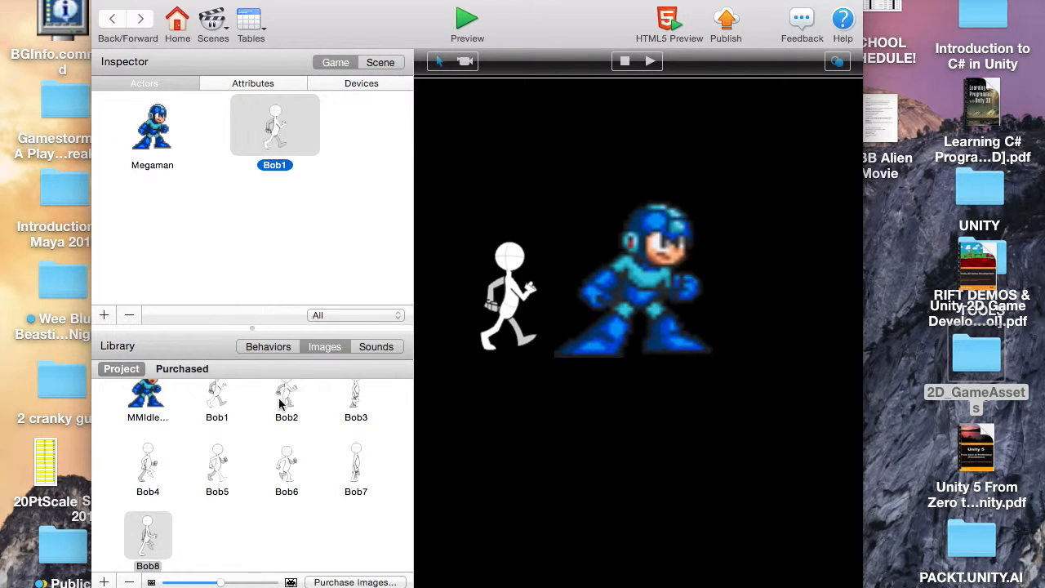
double_click(287, 149)
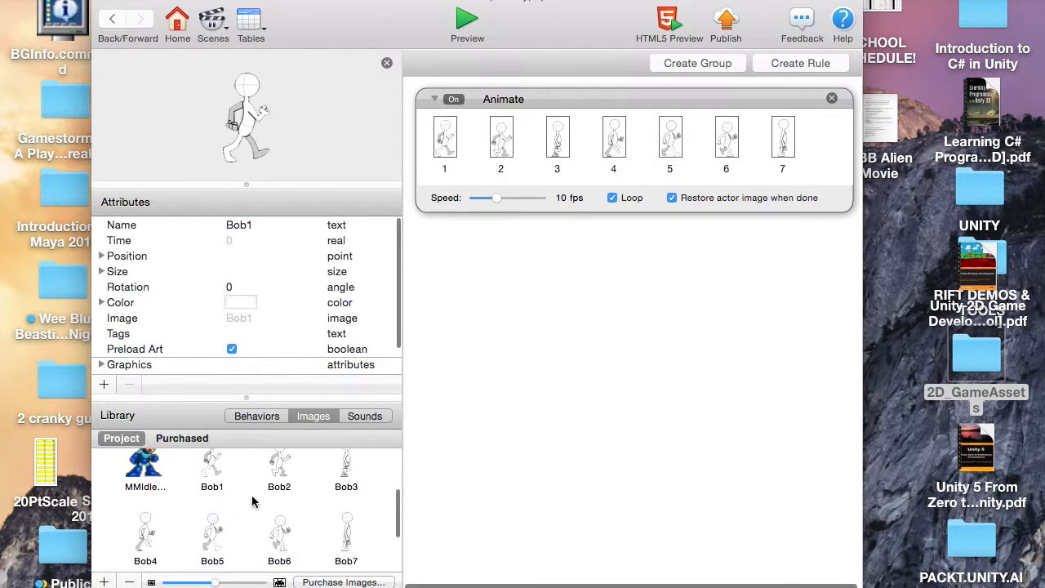
scroll(150, 527, down, 3)
drag(149, 527, 816, 159)
scroll(718, 156, down, 2)
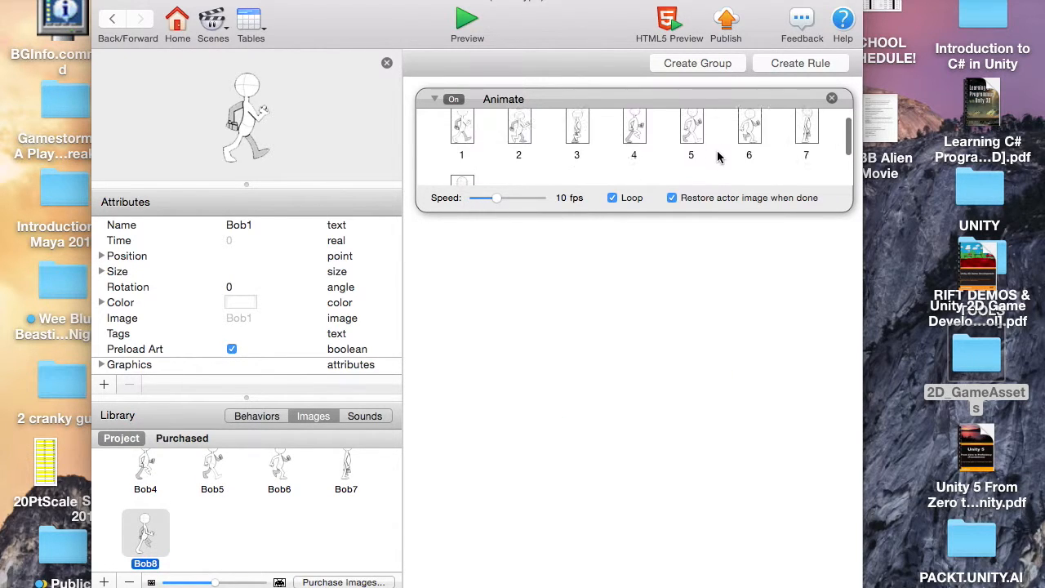
click(467, 25)
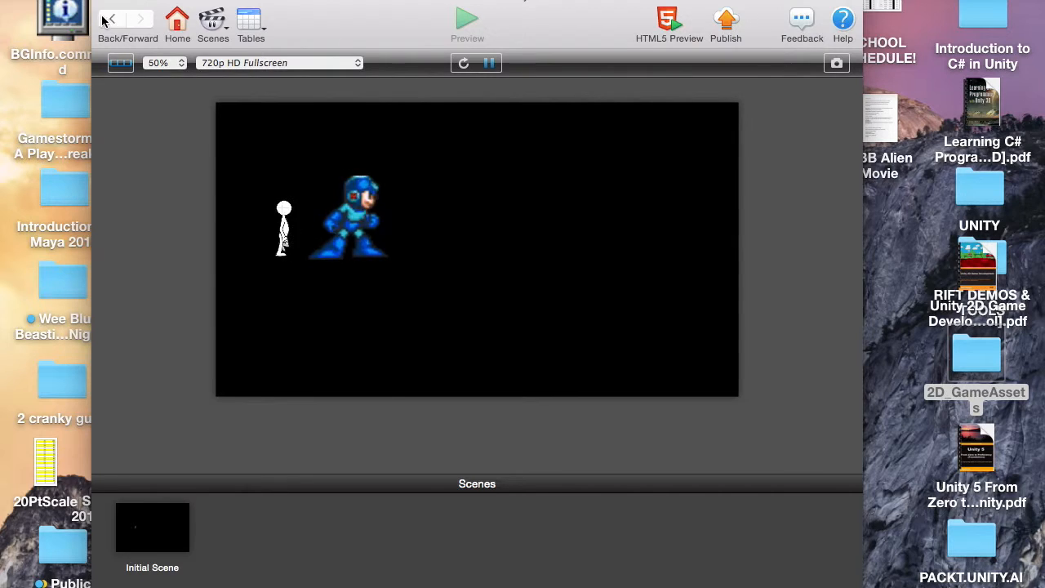
click(468, 26)
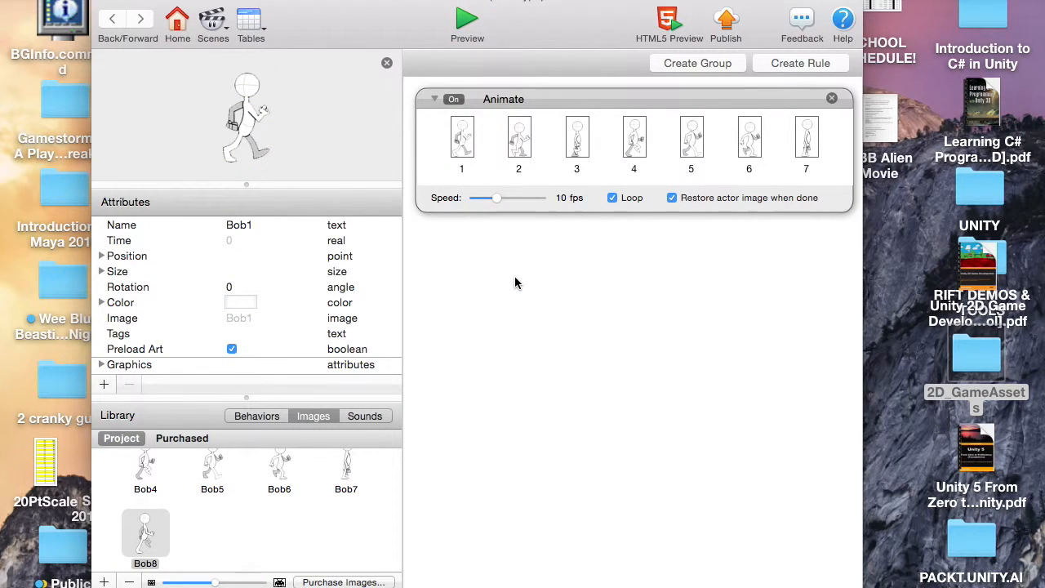